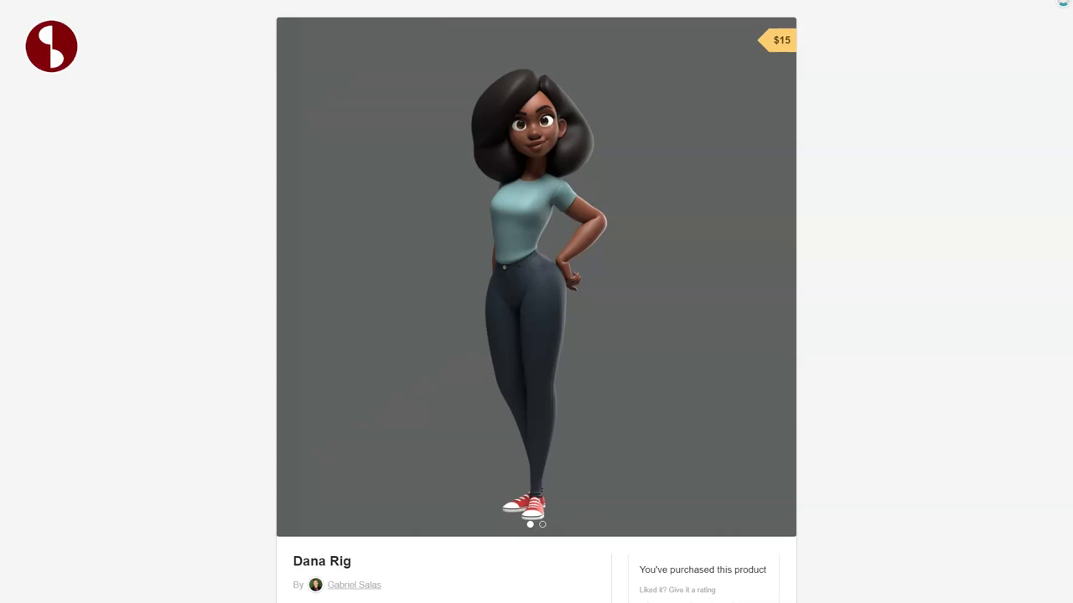
Scroll the Dana Rig and David Rig product pages to show their descriptions and 19 MB download
scroll(536, 302, down, 4)
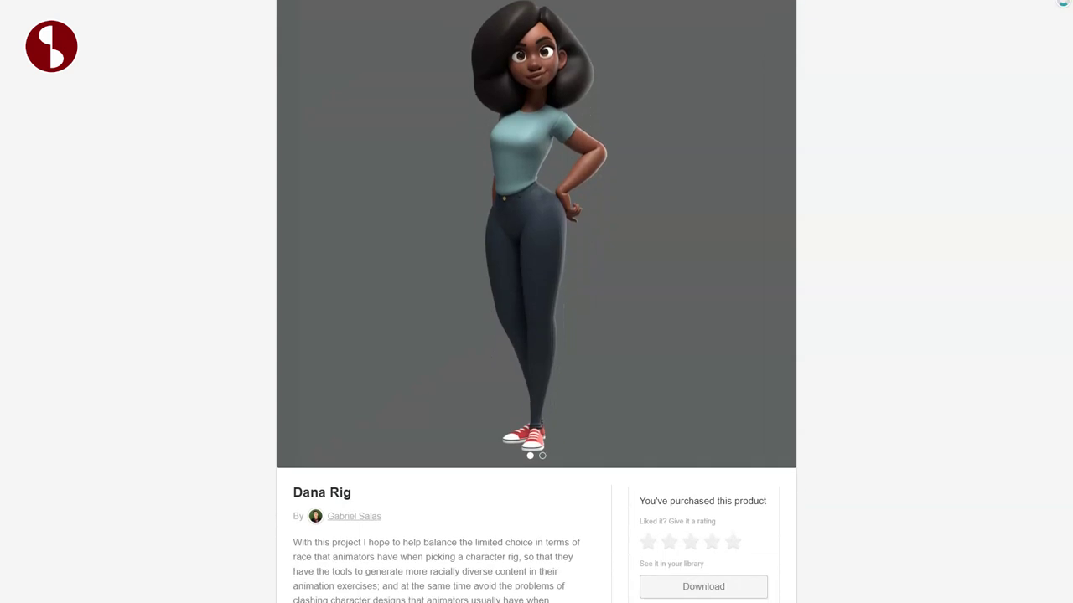
scroll(536, 302, up, 4)
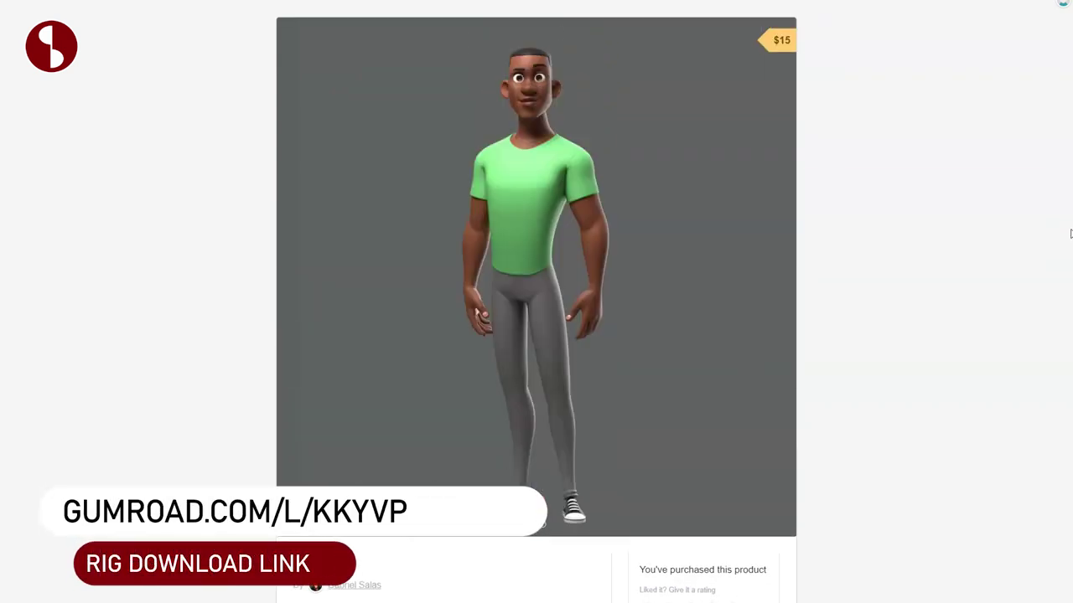
scroll(536, 302, down, 1)
scroll(536, 302, down, 2)
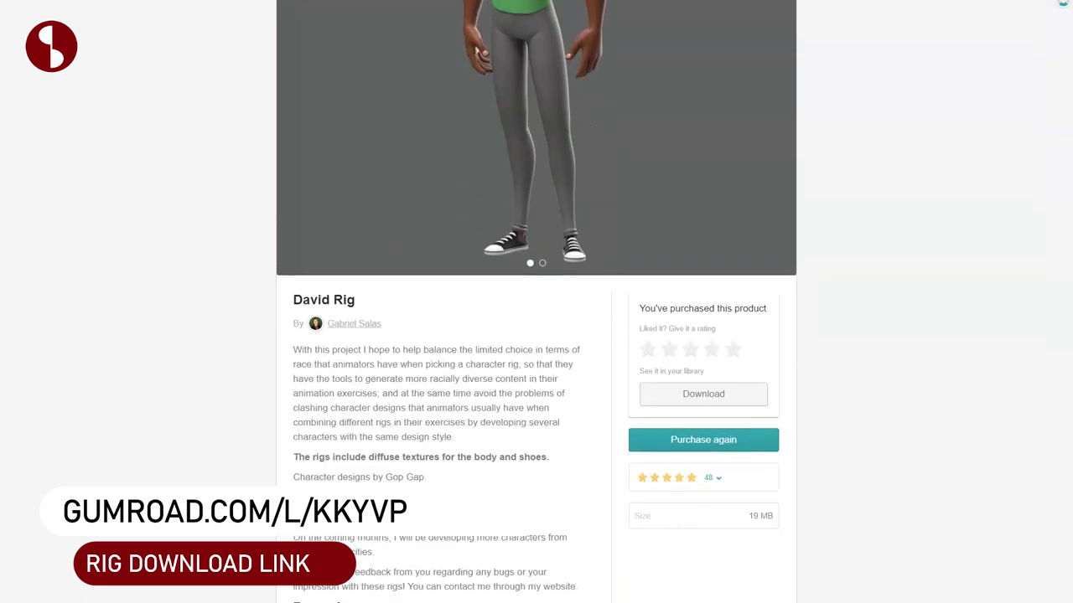
scroll(536, 302, up, 3)
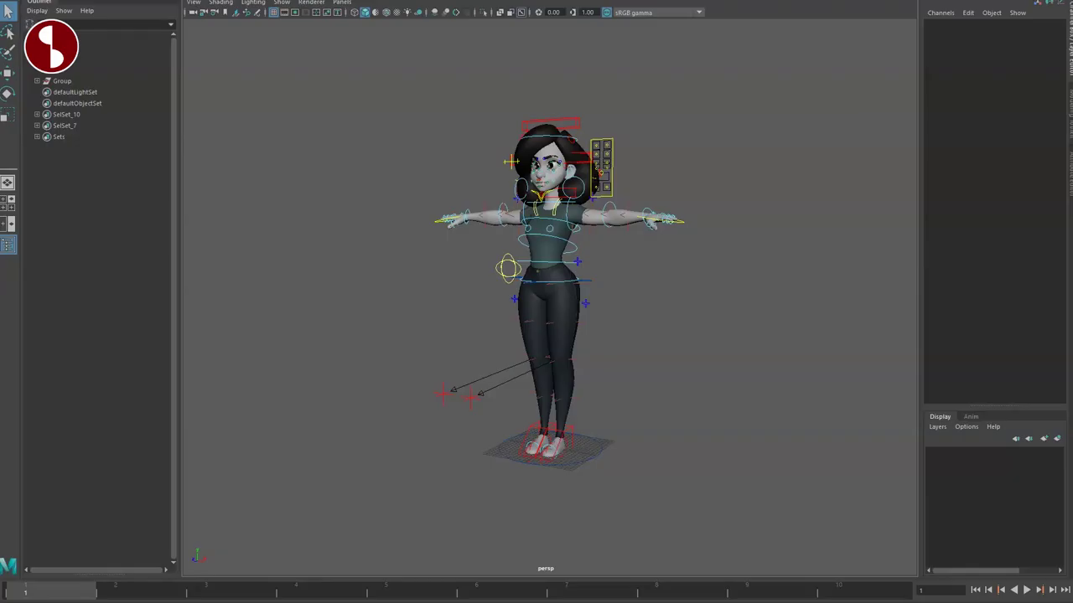
Toggle the geom layer's visibility off and back on, showing the jeans mesh is still selectable
scroll(412, 273, up, 5)
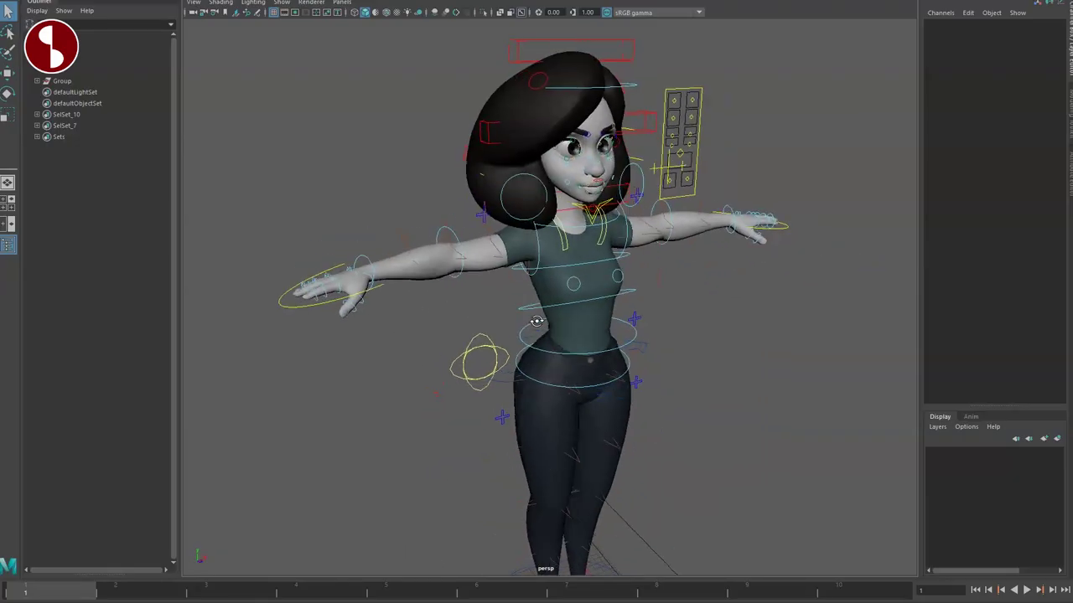
alt+drag(412, 272, 493, 300)
scroll(441, 268, down, 3)
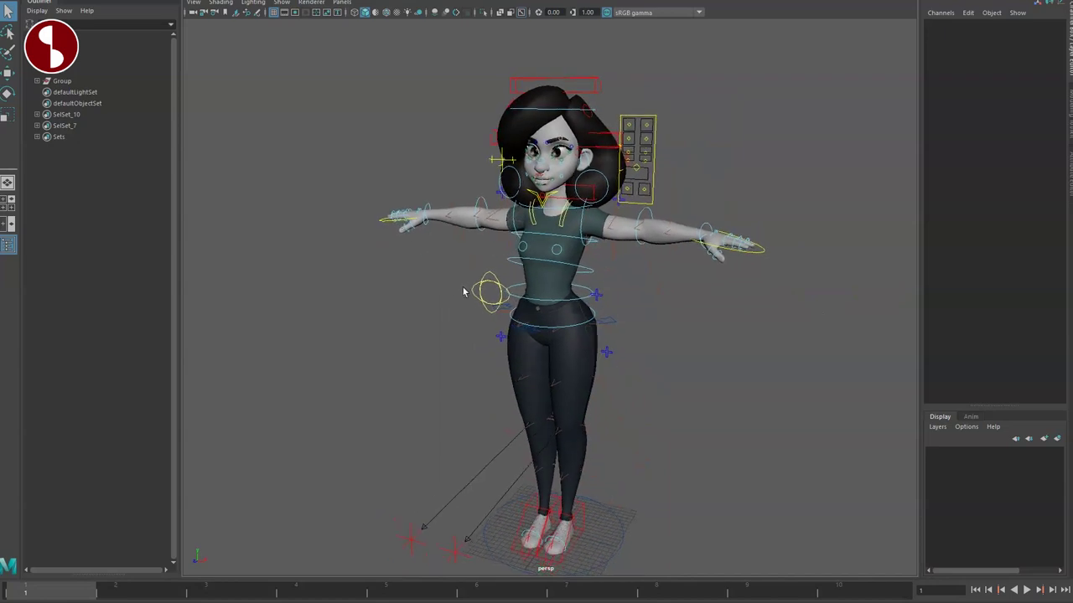
alt+middle_drag(424, 201, 385, 161)
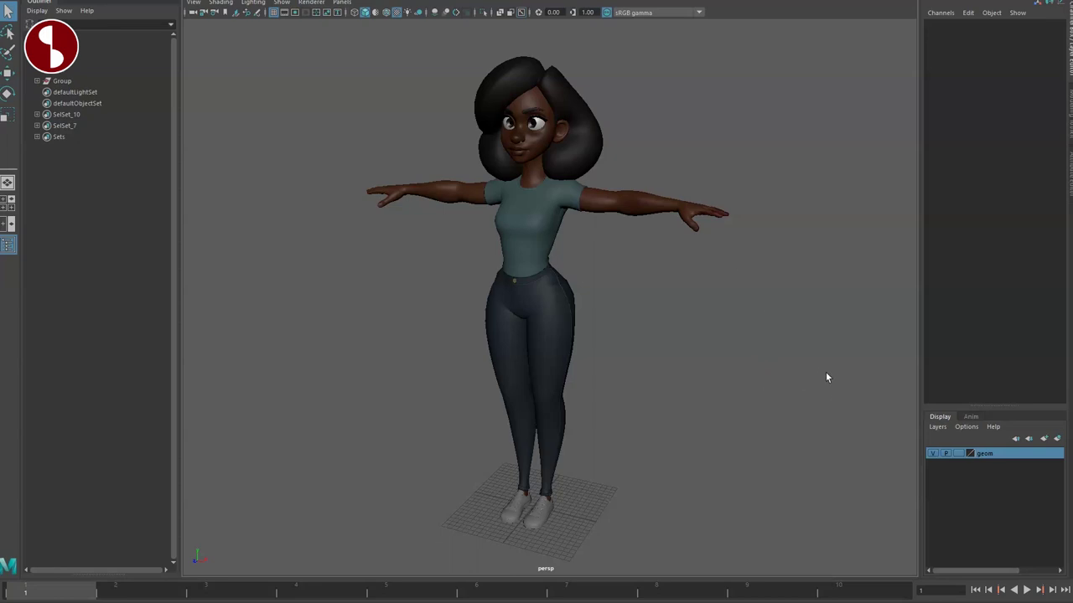
click(932, 453)
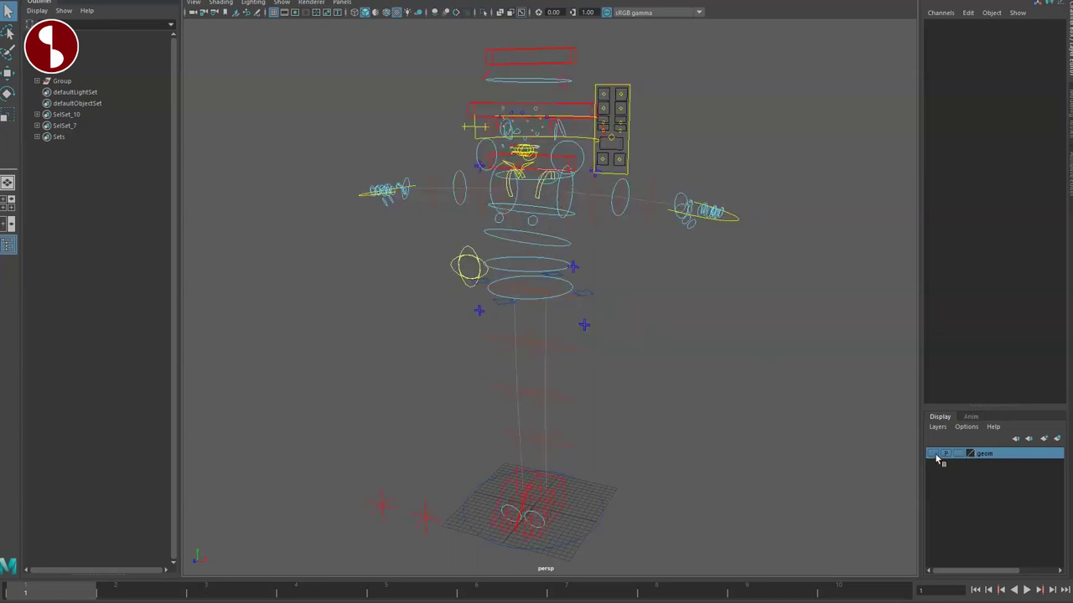
click(932, 453)
click(539, 323)
Set the geom layer's display type to R (reference) so the mesh can't be picked
click(958, 453)
click(957, 453)
click(632, 241)
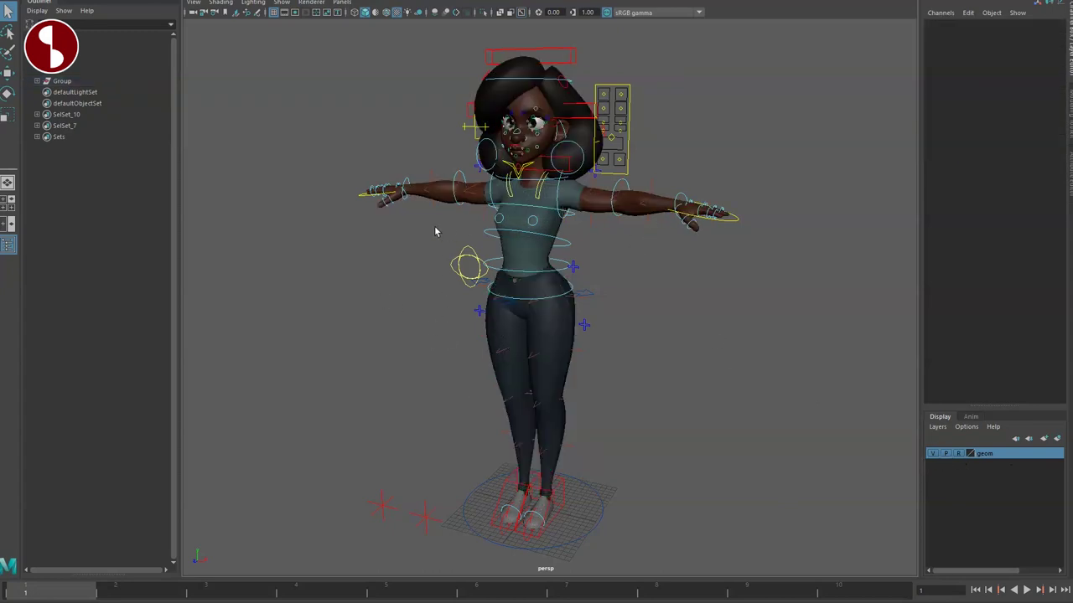
scroll(398, 164, up, 5)
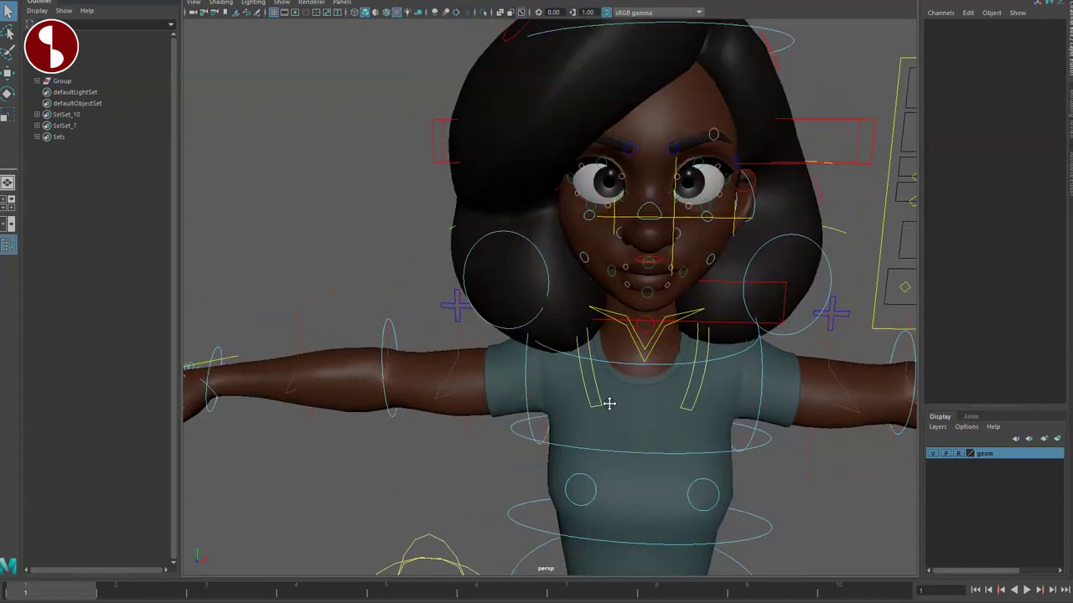
scroll(331, 278, down, 5)
alt+middle_drag(331, 278, 579, 372)
mouse_move(579, 371)
alt+mouse_down()
mouse_move(445, 318)
mouse_move(582, 411)
alt+mouse_up()
scroll(583, 411, up, 3)
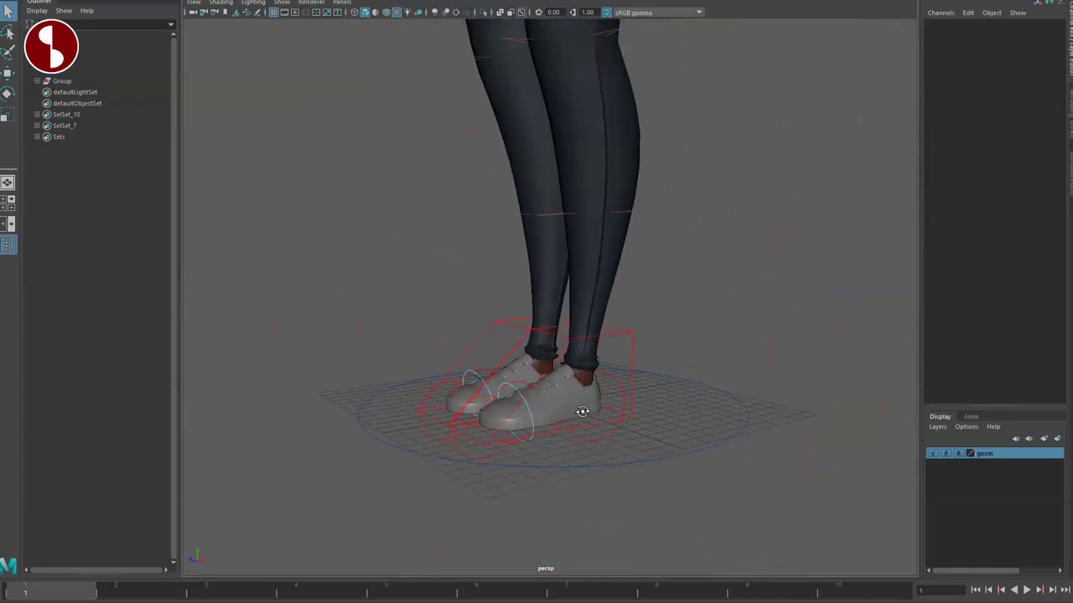
Select IKLeg_L and set its Swivel to -0.8
click(621, 346)
scroll(678, 352, up, 3)
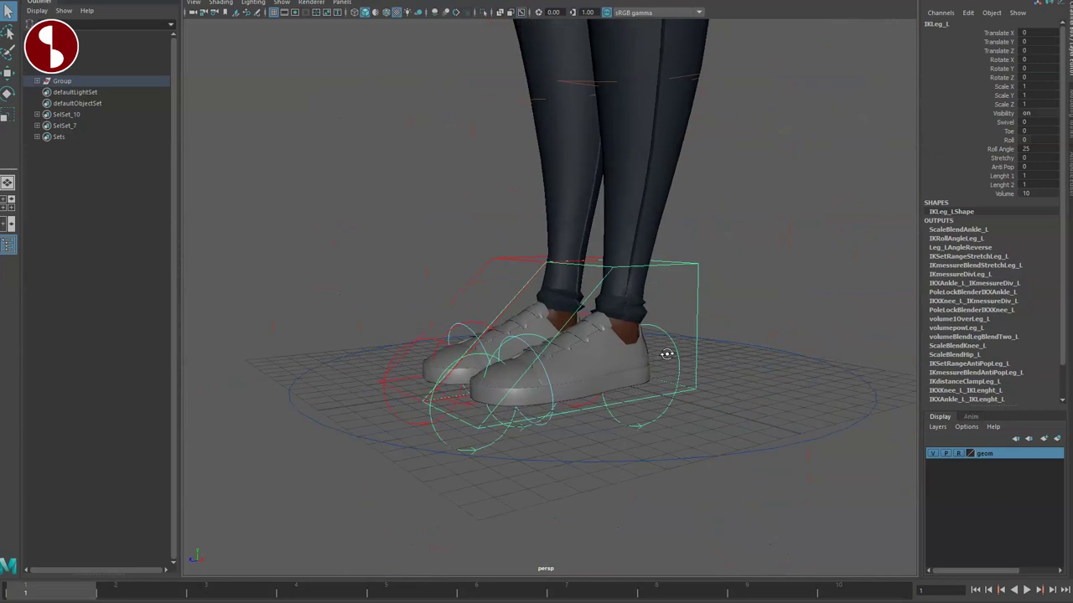
mouse_move(770, 172)
middle_down()
mouse_move(754, 180)
mouse_move(749, 149)
middle_up()
scroll(721, 184, down, 3)
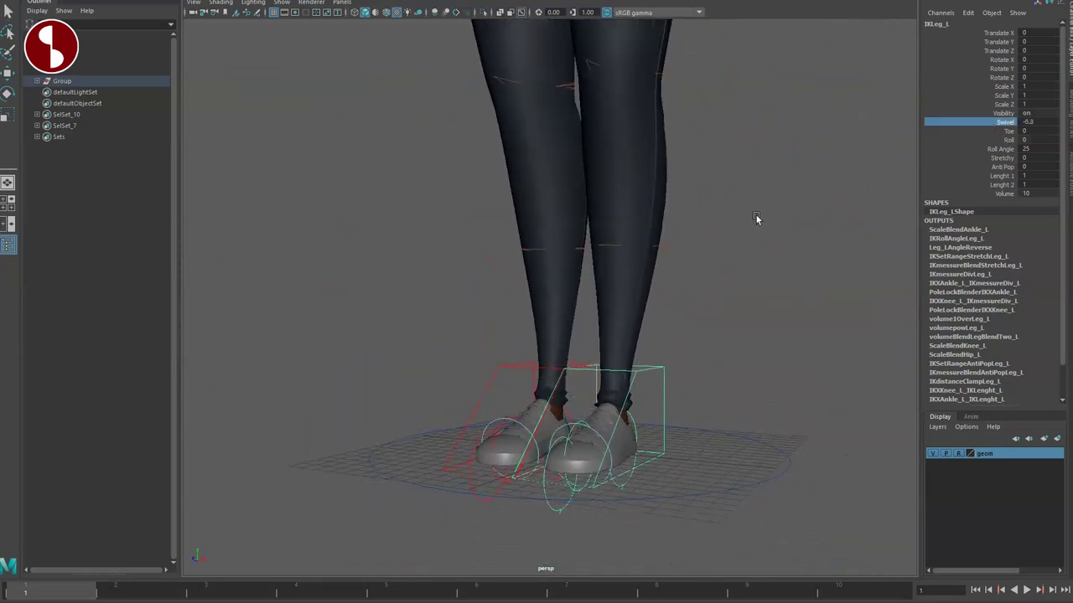
key(ctrl+z)
Test the foot Roll onto the toes, then reset Roll to 0
click(980, 139)
mouse_move(784, 154)
middle_down()
mouse_move(867, 174)
mouse_move(730, 173)
mouse_move(885, 186)
middle_up()
text(0)
key(Return)
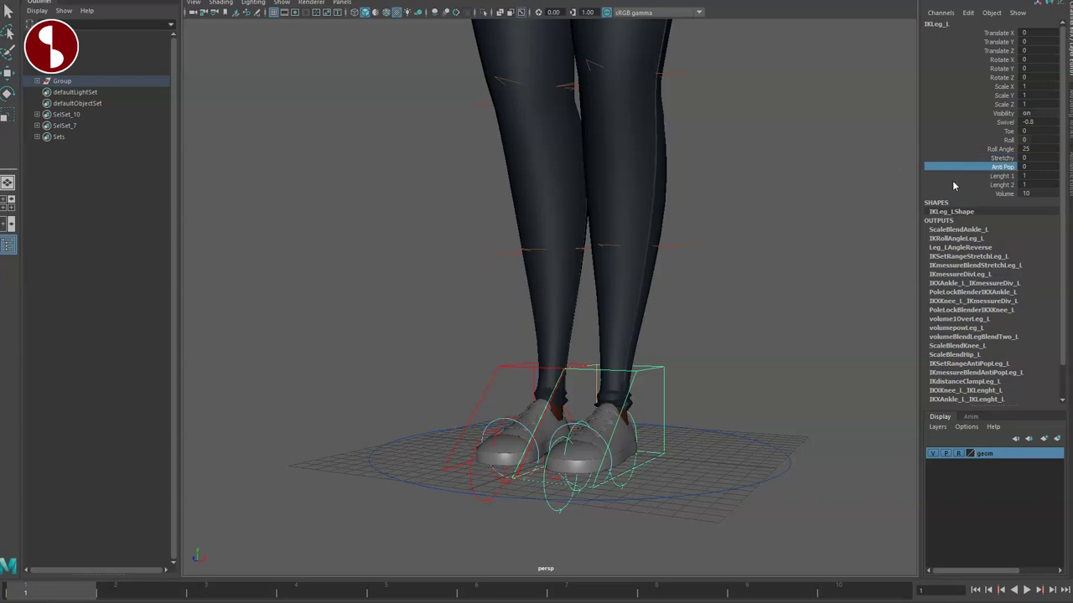
Lift IKLeg_L off the ground to translate 0.611, 2.843, -1.23
click(976, 176)
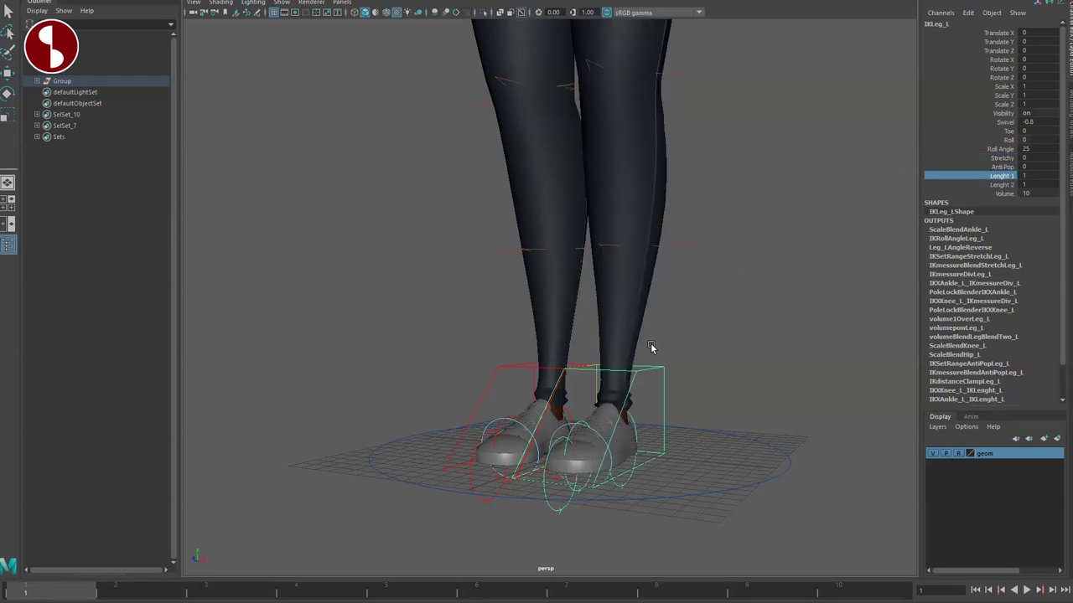
key(w)
alt+drag(574, 383, 628, 234)
mouse_move(627, 235)
alt+mouse_down()
mouse_move(642, 299)
mouse_move(658, 299)
alt+mouse_up()
alt+right_drag(668, 292, 607, 331)
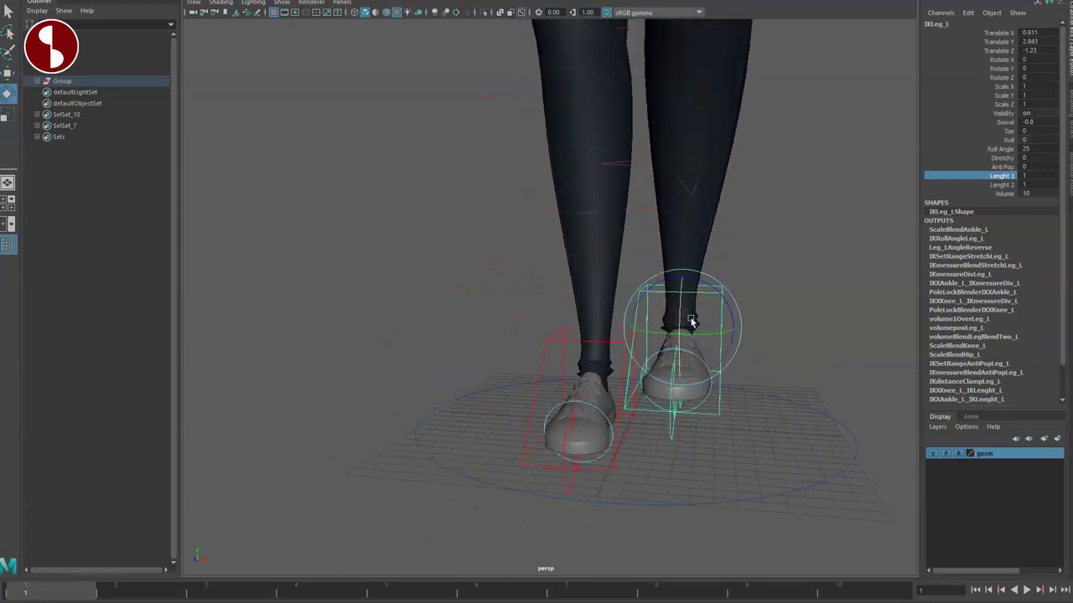
middle_drag(635, 329, 669, 264)
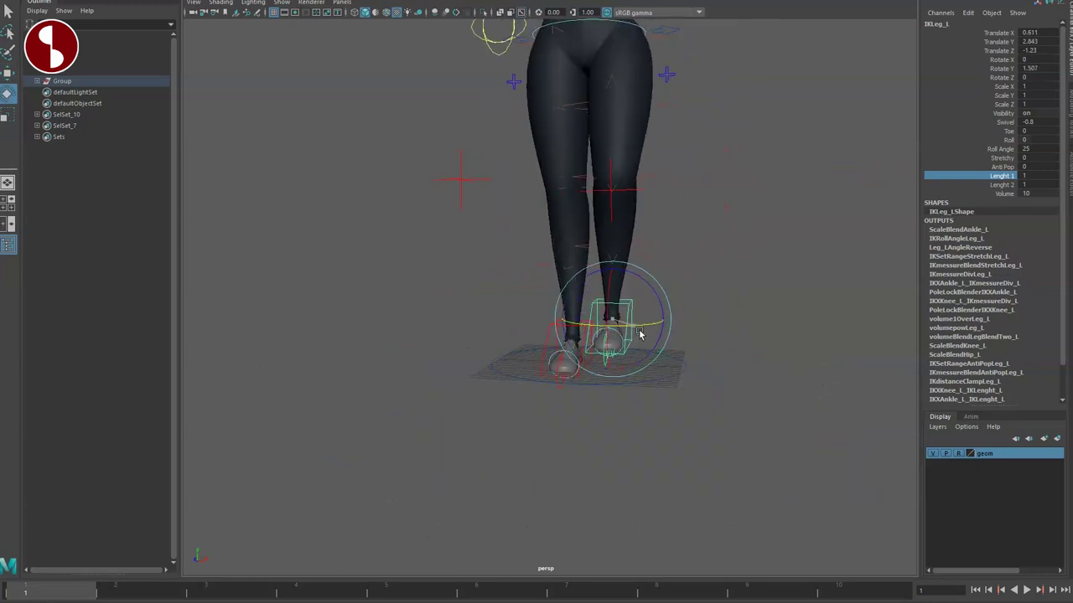
Rotate RollToesEnd_L to bend the toe tip upward, then reset it
click(751, 315)
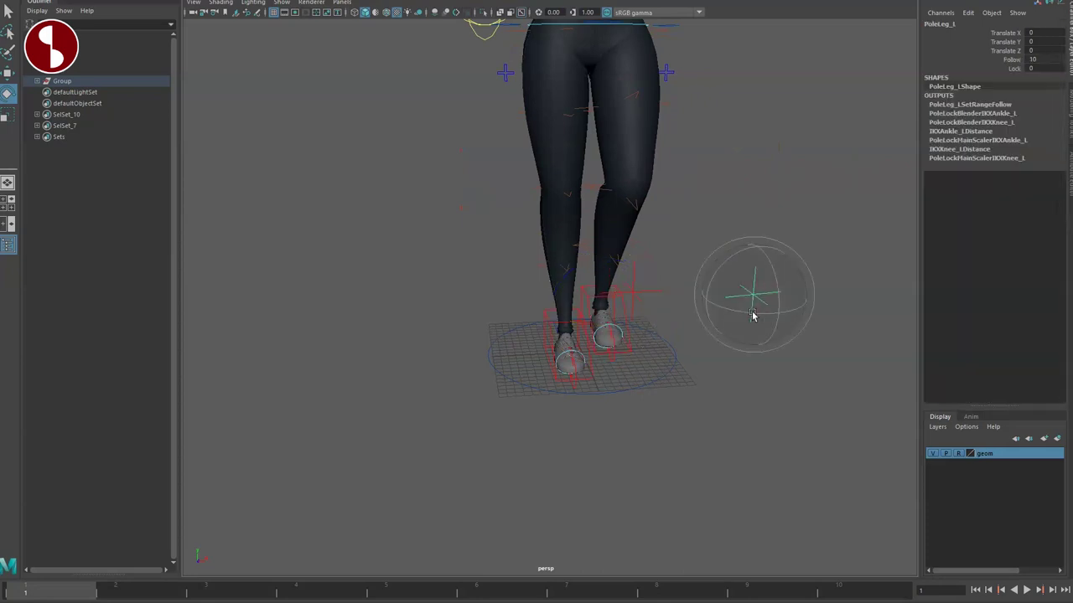
scroll(670, 293, up, 3)
click(596, 368)
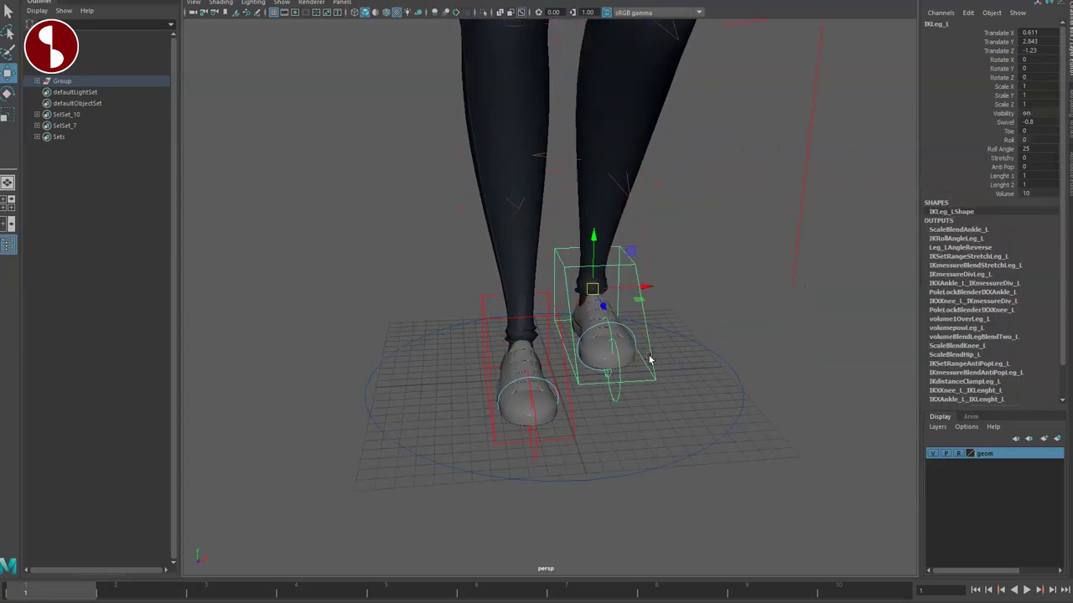
alt+drag(590, 399, 469, 393)
scroll(394, 377, up, 3)
click(394, 368)
key(e)
mouse_move(402, 394)
mouse_down()
mouse_move(397, 370)
mouse_move(409, 369)
mouse_up()
click(276, 243)
Bend the toes with FKToes_L and tilt the shoe with the heel control
click(470, 328)
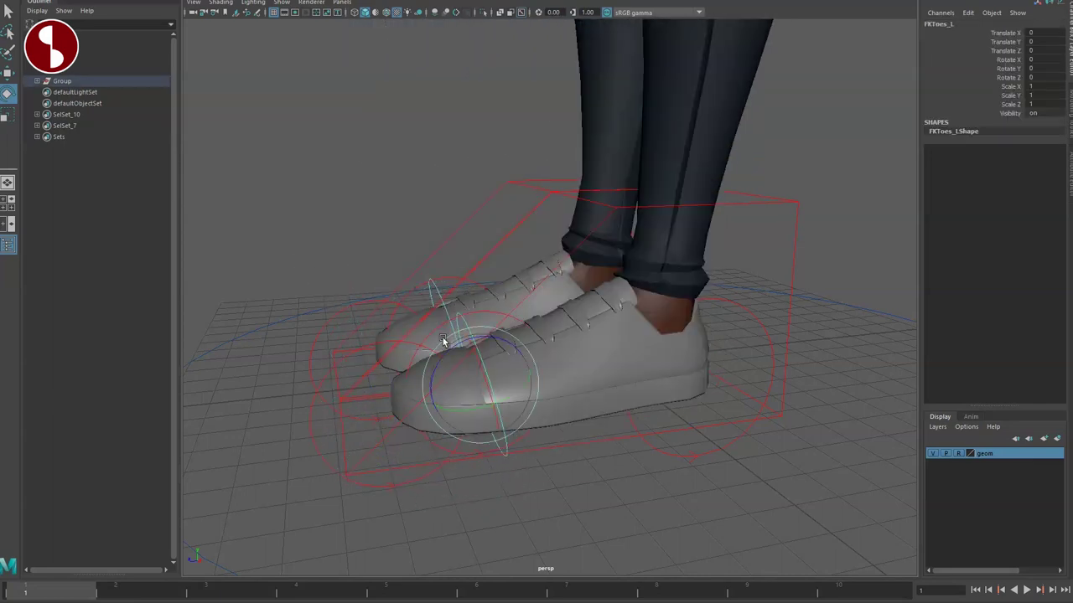
drag(442, 338, 469, 344)
mouse_move(677, 339)
mouse_down()
mouse_move(695, 348)
mouse_move(714, 335)
mouse_up()
Zero IKLeg_L's translate values so the left foot rests flat on the ground
click(785, 240)
key(w)
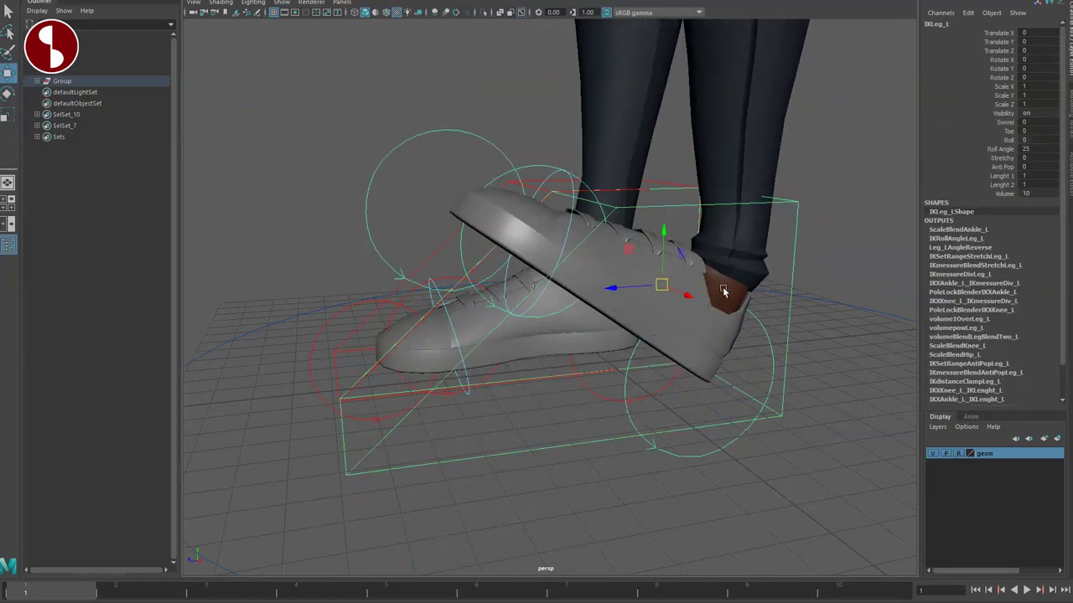
drag(662, 262, 659, 233)
key(e)
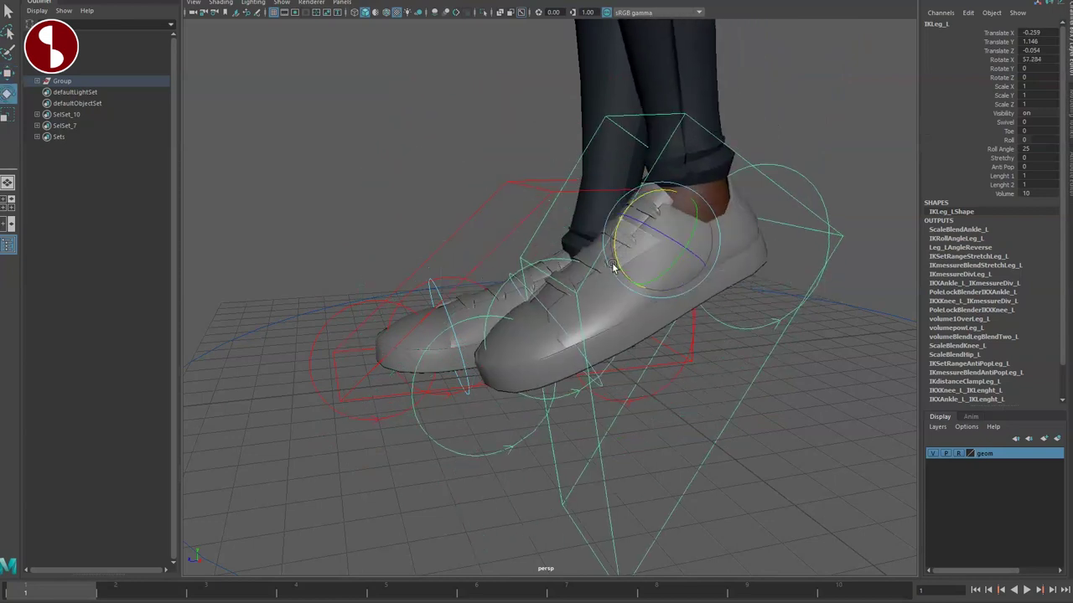
click(527, 307)
mouse_move(510, 349)
alt+mouse_down()
mouse_move(552, 396)
mouse_move(615, 288)
alt+mouse_up()
mouse_move(545, 313)
alt+right_down()
mouse_move(581, 422)
mouse_move(560, 347)
alt+right_up()
alt+drag(561, 347, 536, 282)
mouse_move(537, 282)
alt+right_down()
mouse_move(636, 365)
mouse_move(531, 364)
alt+right_up()
Select the PoleLeg_L knee pole locator with the Move tool
alt+drag(531, 363, 478, 355)
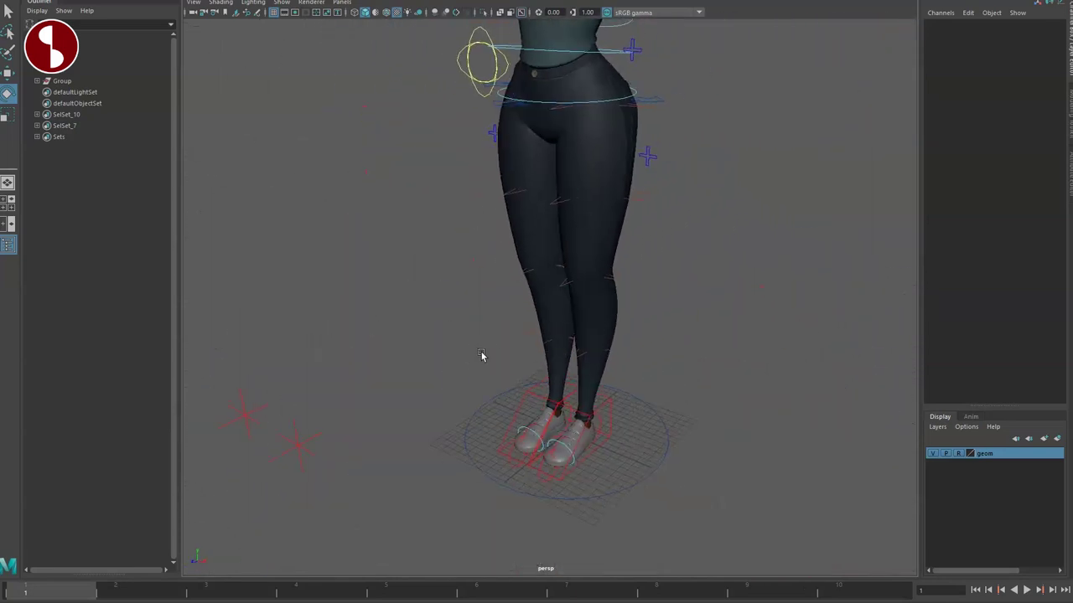
key(w)
click(390, 379)
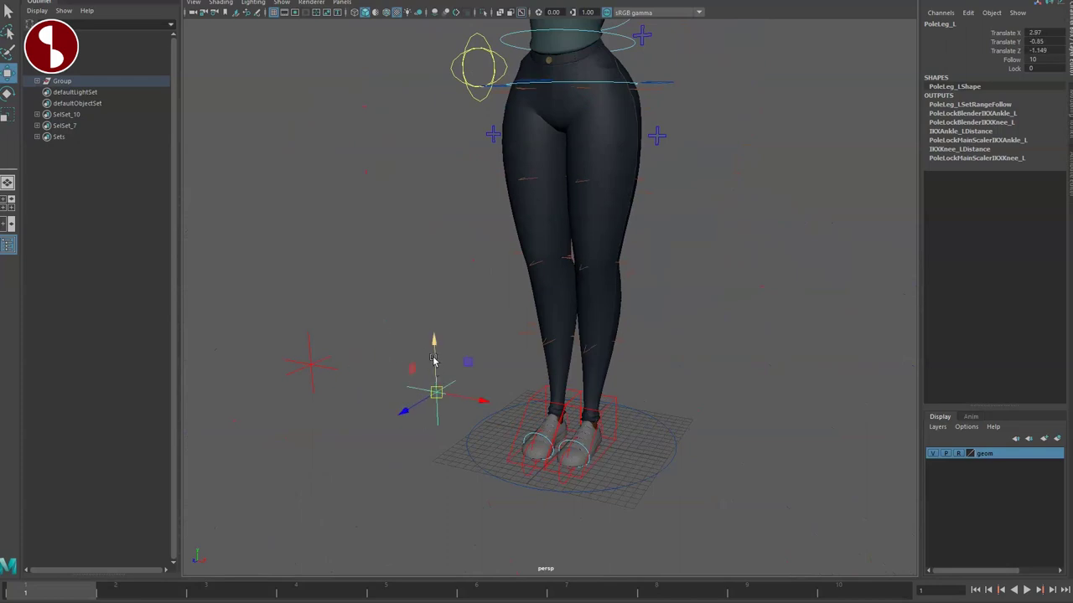
alt+drag(483, 217, 534, 261)
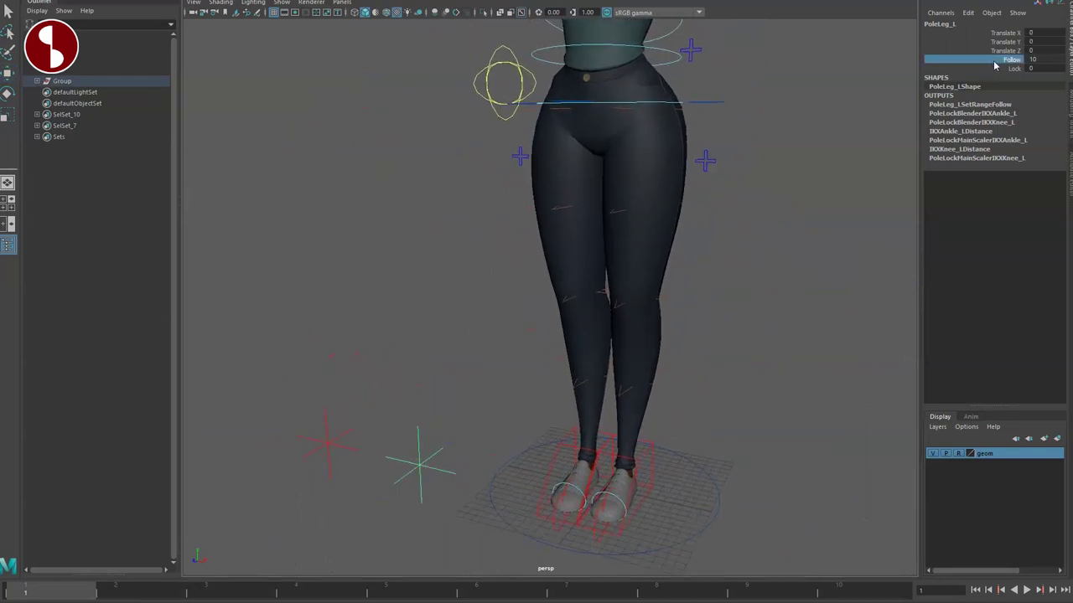
alt+drag(579, 339, 627, 321)
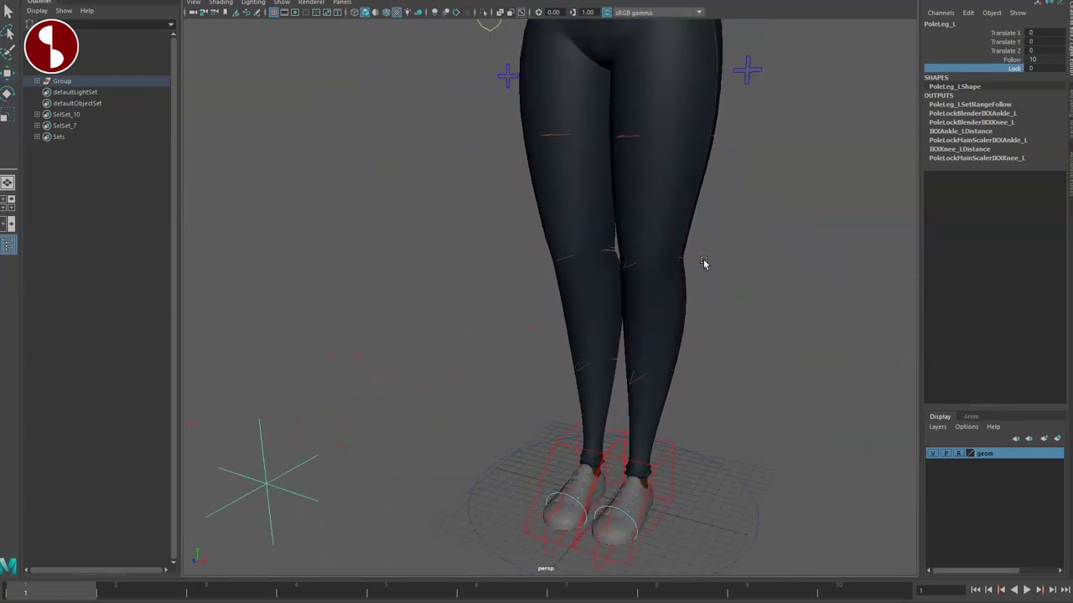
Bend the left leg twice with BendKnee1_L, undoing each bend
click(634, 248)
drag(630, 248, 778, 282)
key(ctrl+z)
alt+drag(670, 335, 546, 331)
mouse_move(502, 239)
mouse_down()
mouse_move(523, 296)
mouse_move(604, 328)
mouse_up()
key(ctrl+z)
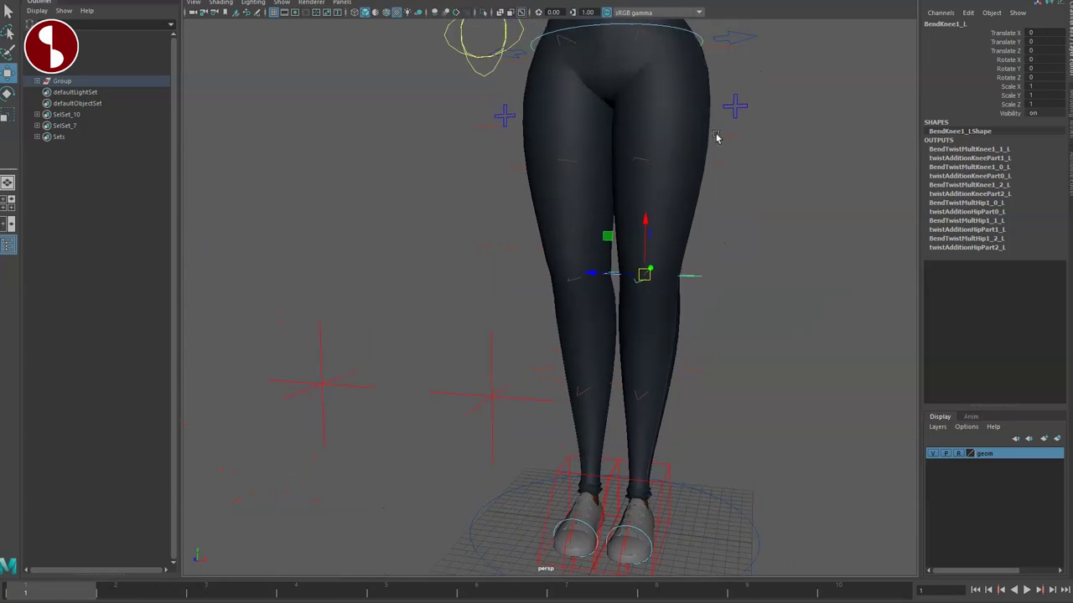
click(717, 137)
Bend the leg with BendHip2_L, BendKnee1_L and BendKnee2_L, then undo the bends
click(678, 199)
drag(654, 162, 713, 151)
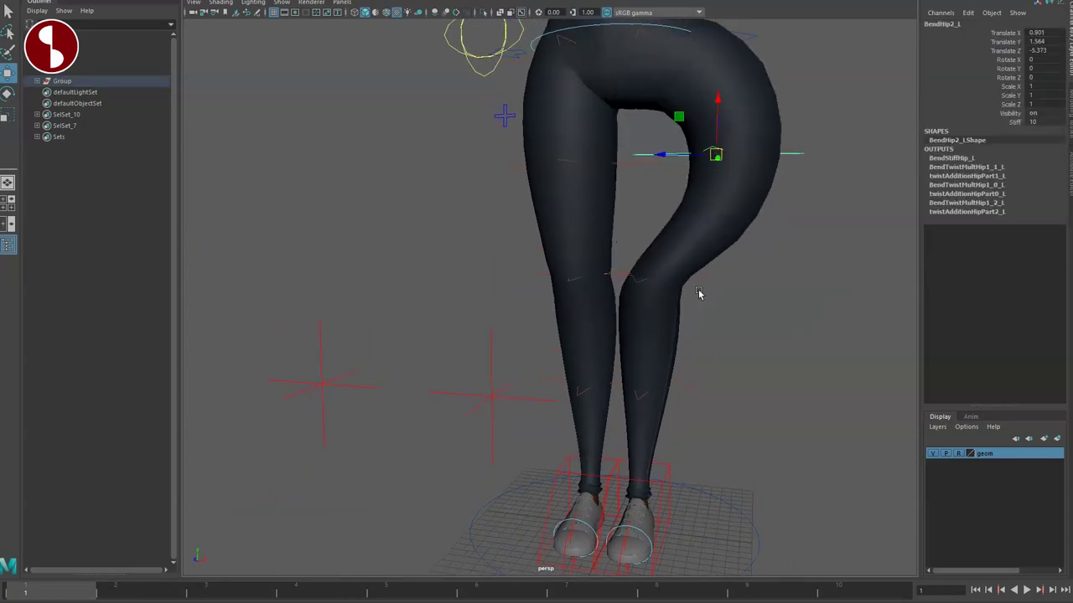
click(641, 276)
drag(641, 276, 700, 302)
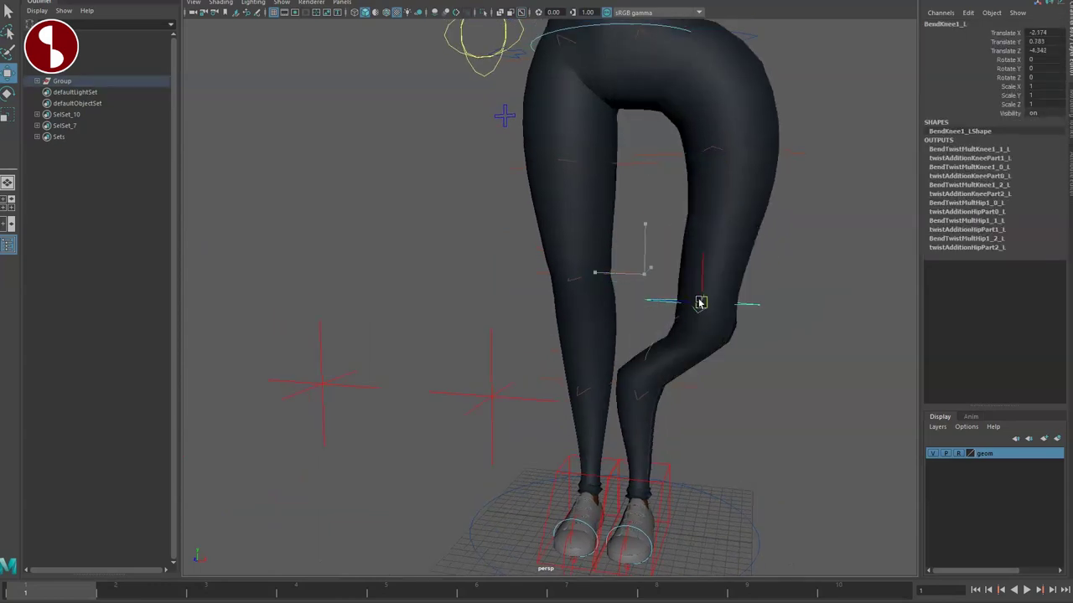
click(680, 395)
drag(661, 394, 718, 431)
key(ctrl+z)
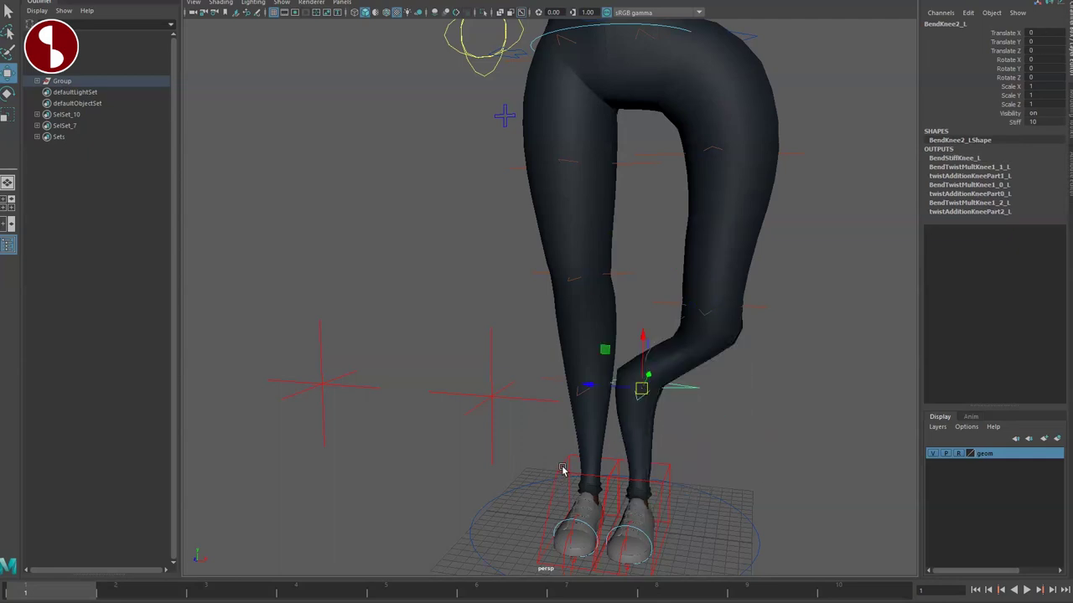
key(ctrl+z)
key(ctrl+z)
key(ctrl+z)
Clear the selection and show the legs in wireframe with 4
click(497, 310)
key(4)
mouse_move(482, 350)
alt+mouse_down()
mouse_move(570, 364)
mouse_move(455, 366)
mouse_move(539, 369)
mouse_move(514, 371)
mouse_move(562, 287)
mouse_move(506, 294)
alt+mouse_up()
Return to shaded display, rotate the left leg from FKHip_L, then undo it
key(5)
alt+right_drag(515, 290, 545, 257)
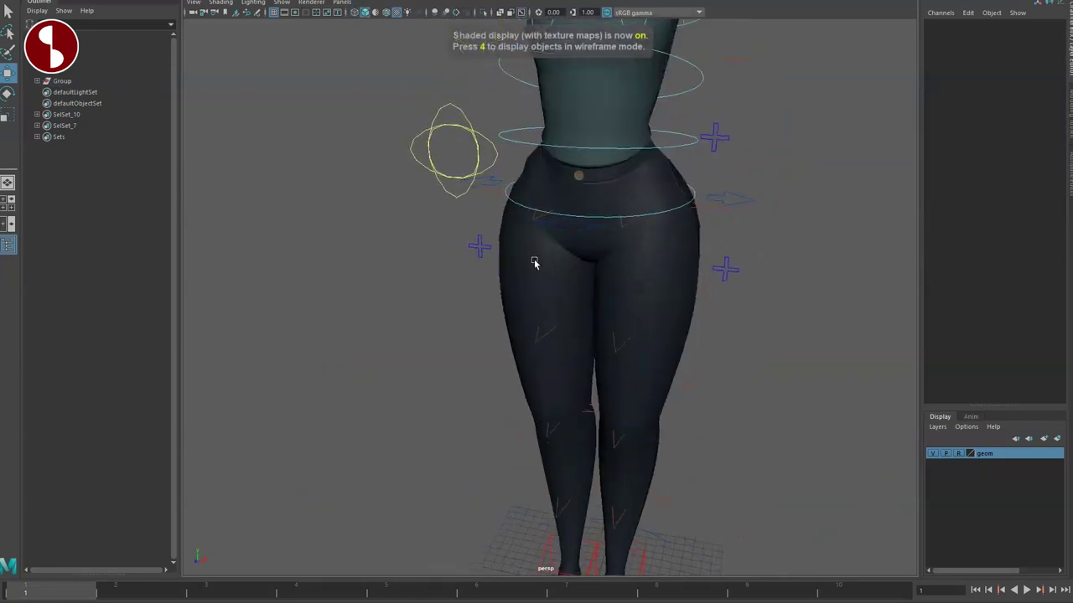
click(727, 259)
alt+right_drag(744, 322, 733, 279)
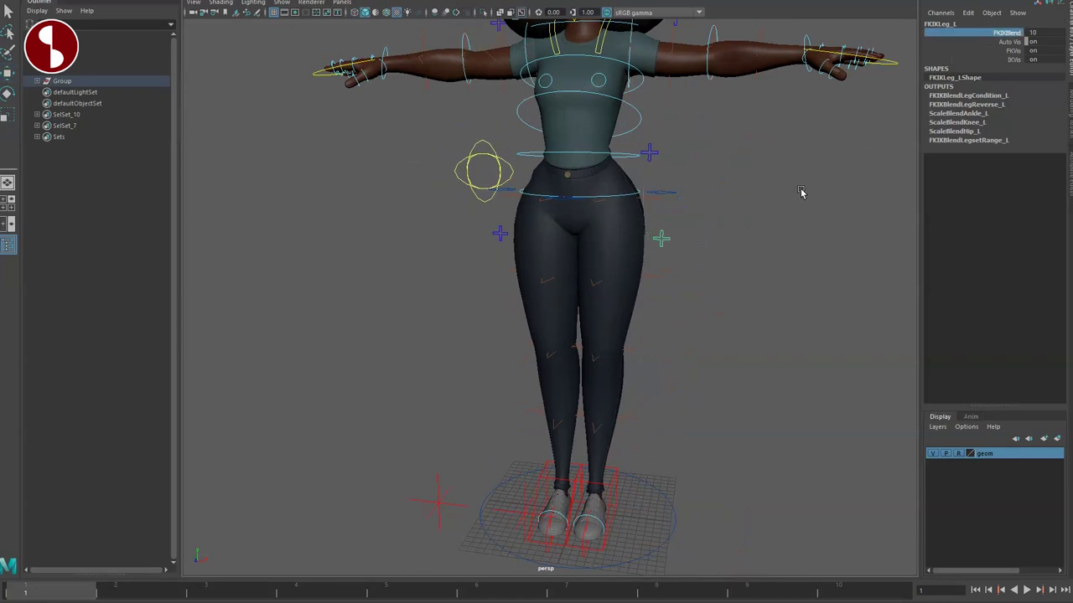
click(645, 209)
click(611, 213)
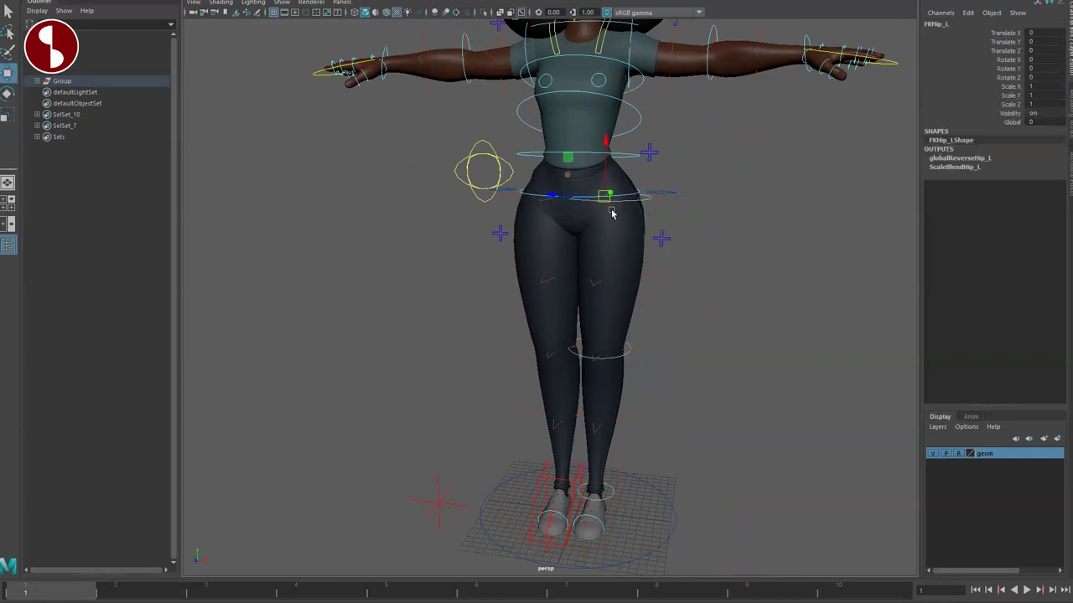
mouse_move(602, 217)
mouse_down()
mouse_move(447, 278)
mouse_move(496, 250)
mouse_up()
key(ctrl+z)
click(591, 234)
Move the whole body with RootX_M and undo it back to zero
alt+right_drag(495, 250, 525, 350)
alt+drag(524, 349, 593, 295)
click(595, 216)
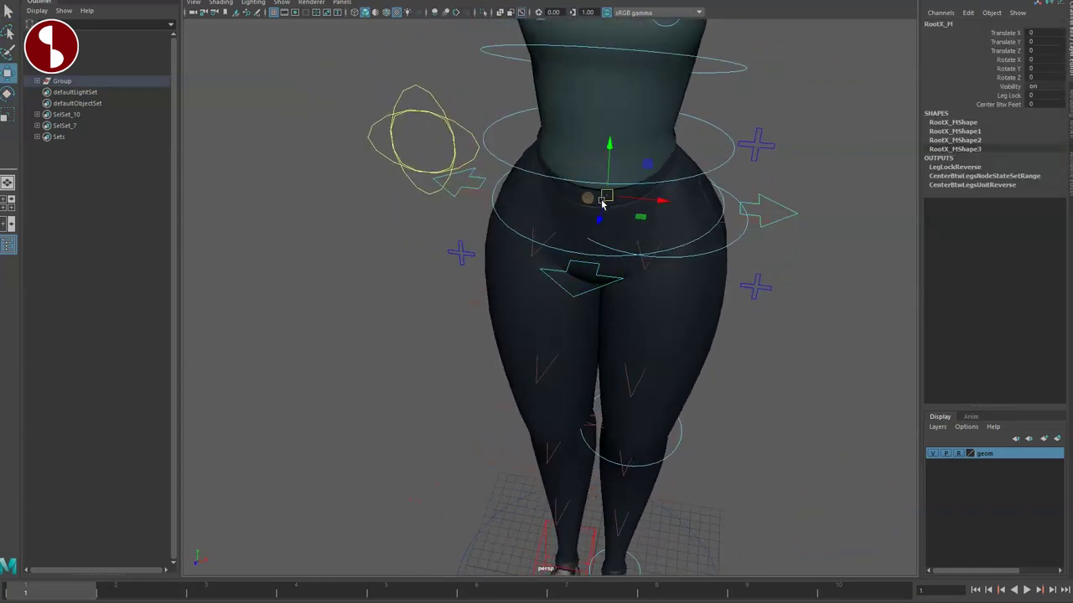
drag(607, 196, 606, 216)
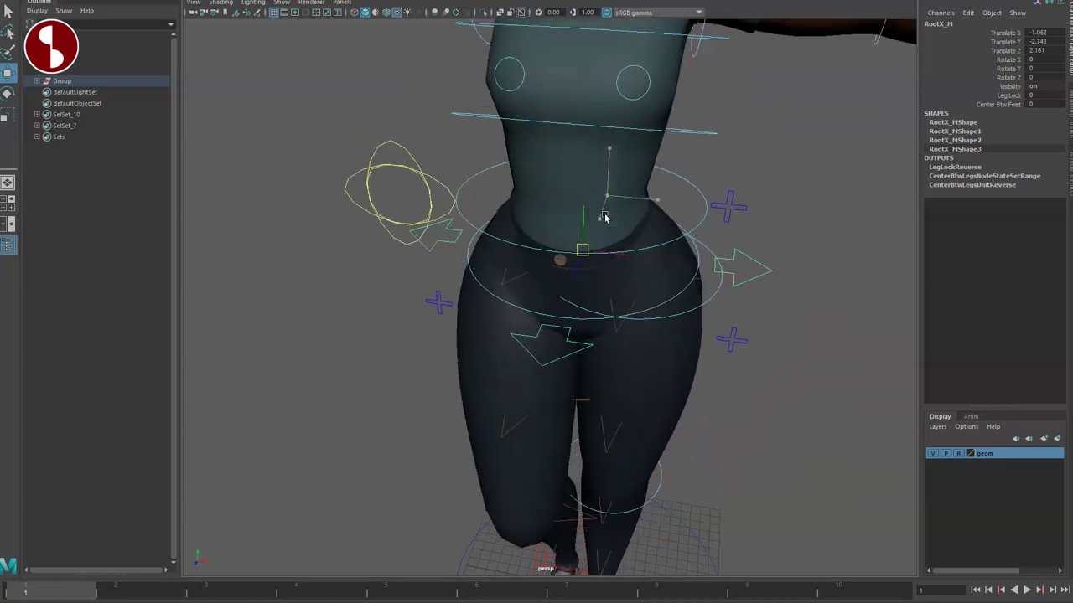
key(ctrl+z)
Drag BendHip1_L to deform the left hip
alt+drag(686, 325, 543, 275)
click(543, 274)
mouse_move(638, 244)
mouse_down()
mouse_move(578, 241)
mouse_move(491, 307)
mouse_move(436, 265)
mouse_move(483, 173)
mouse_move(440, 167)
mouse_move(444, 203)
mouse_up()
Swing the hips with HipSwinger_M from the front, then undo the rotation
key(ctrl+z)
scroll(313, 232, down, 5)
scroll(357, 227, down, 2)
scroll(491, 306, up, 4)
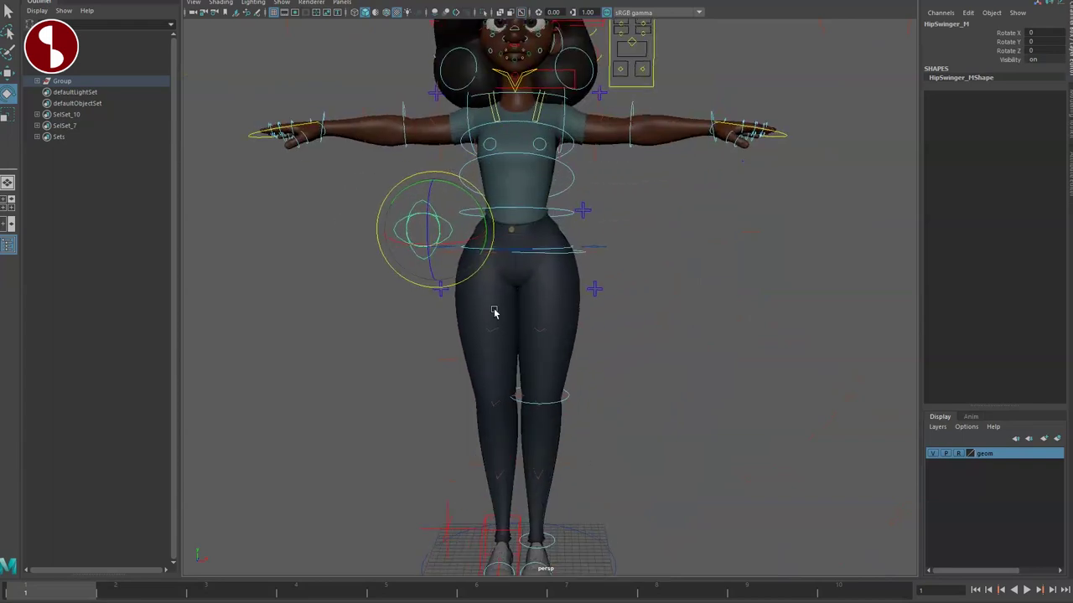
scroll(538, 226, up, 3)
drag(496, 171, 419, 255)
key(ctrl+z)
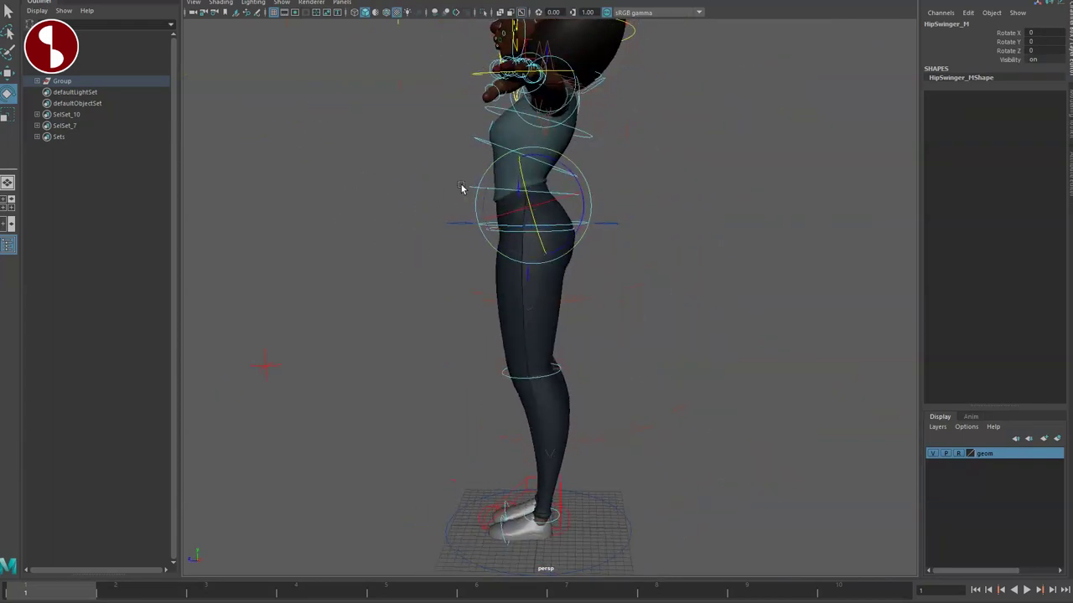
Swing HipSwinger_M back and forth from the side, then undo to zero rotations
drag(544, 167, 579, 168)
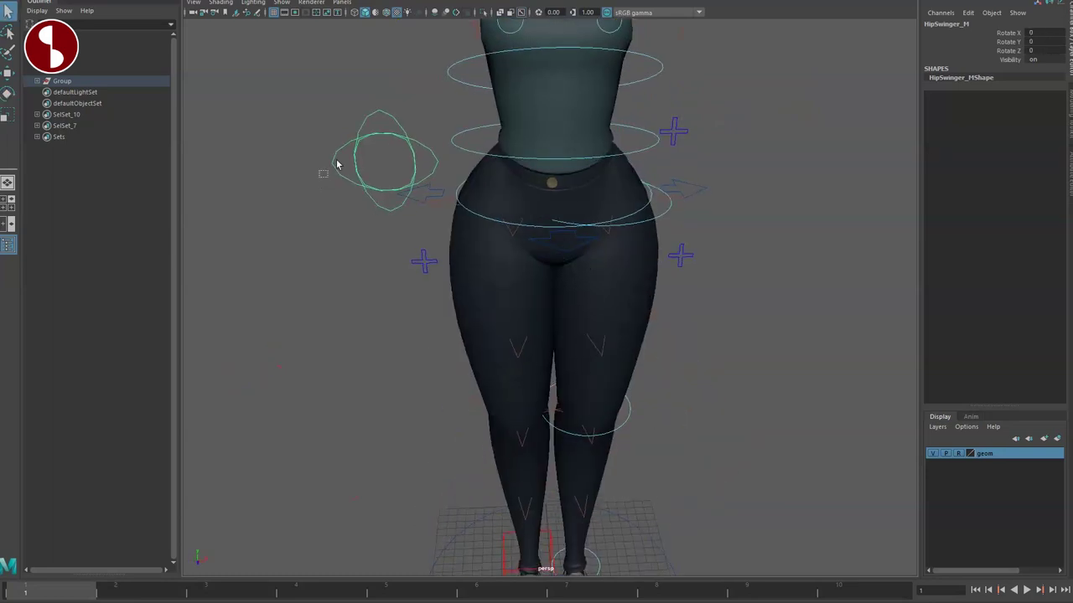
mouse_move(439, 128)
mouse_down()
mouse_move(407, 132)
mouse_move(467, 143)
mouse_move(438, 139)
mouse_up()
key(ctrl+z)
scroll(518, 157, down, 3)
scroll(651, 311, up, 1)
scroll(651, 295, up, 1)
click(636, 291)
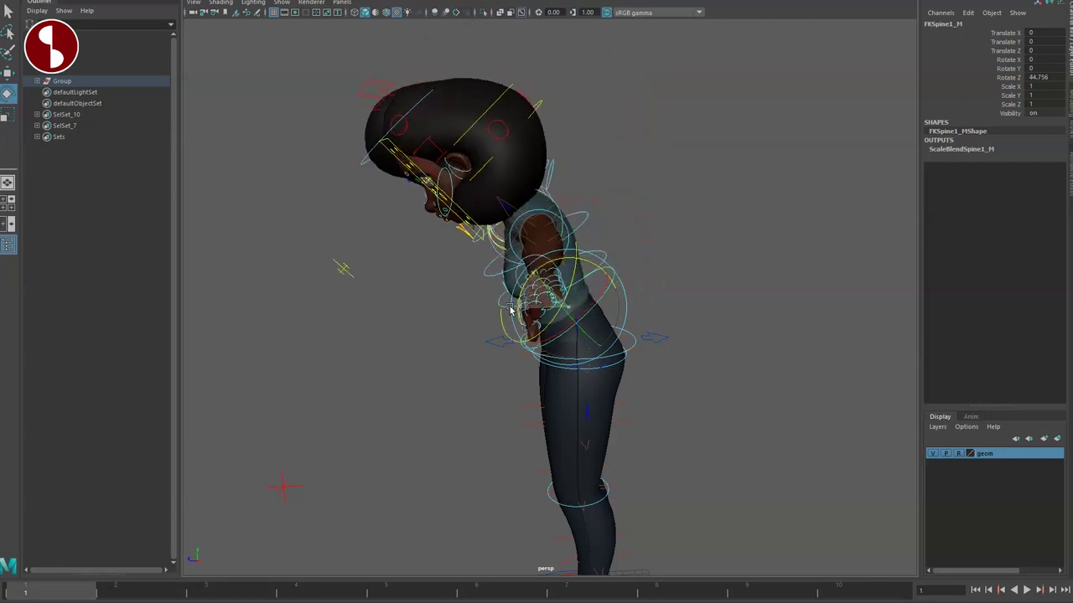
Bend forward with FKSpine1_M, move FKSpine2_M, then show HipSwinger_M and RootX_M channels
alt+right_drag(506, 320, 567, 352)
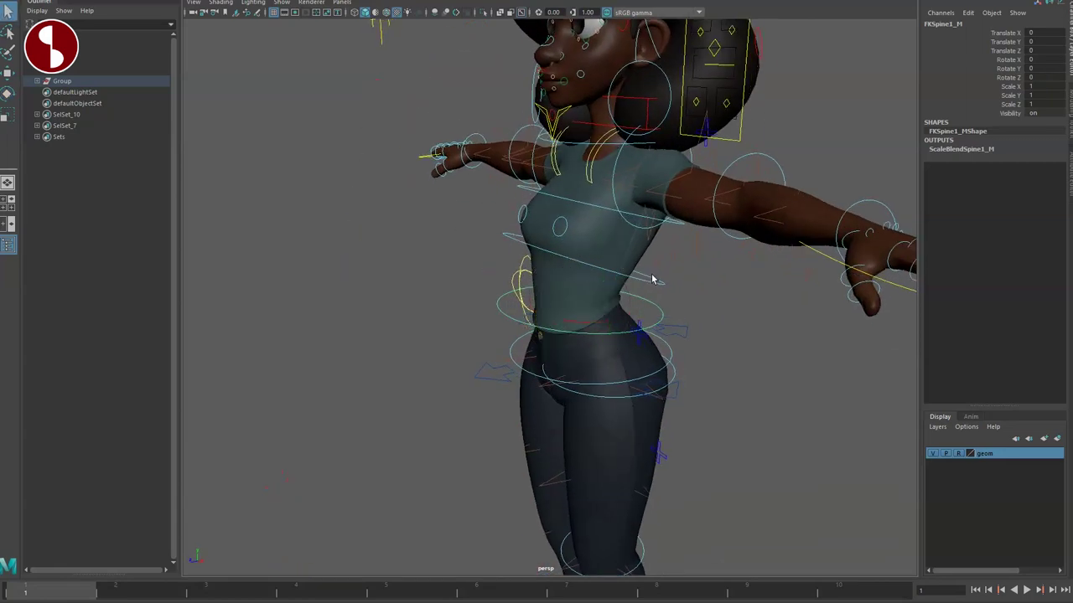
key(w)
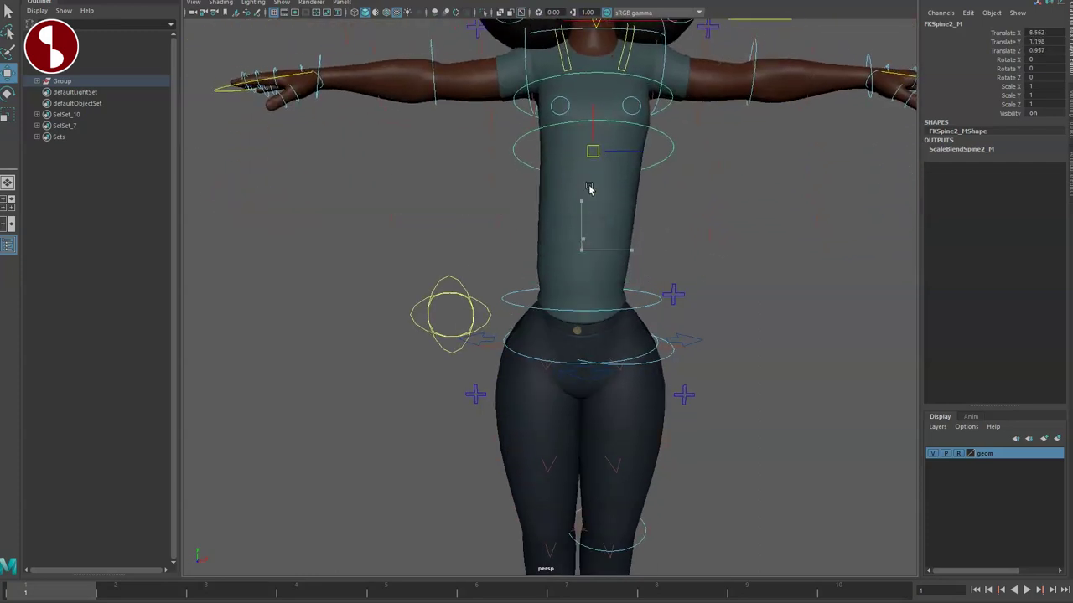
click(457, 303)
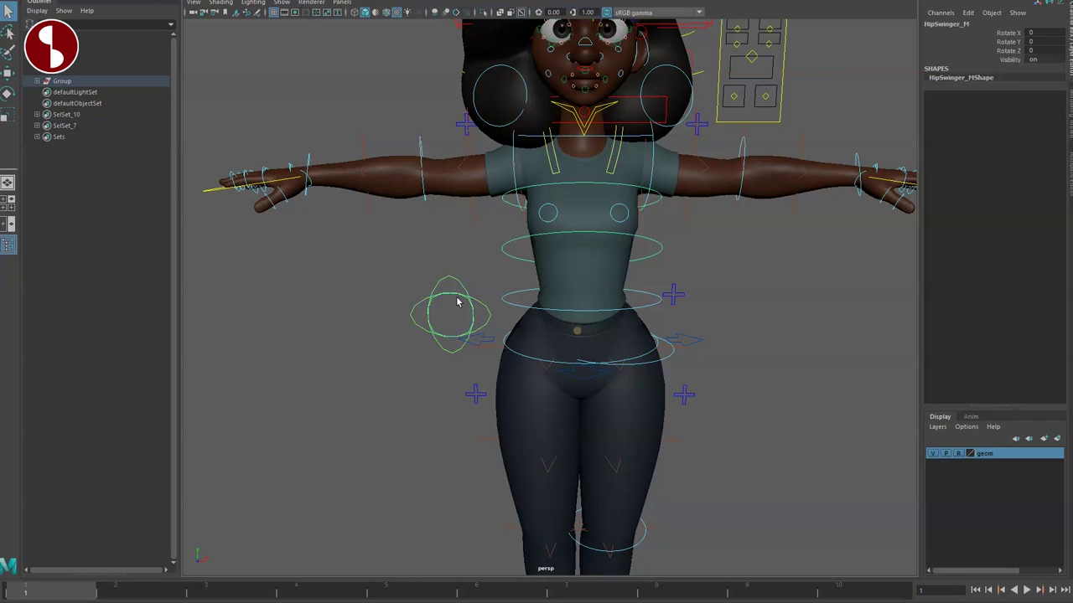
click(706, 350)
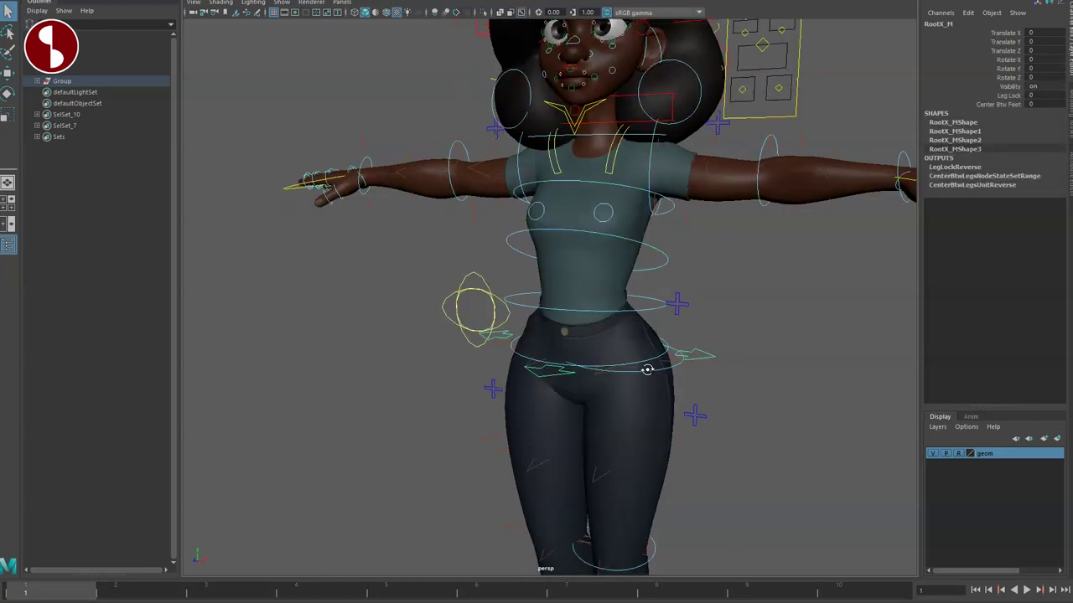
alt+middle_drag(646, 371, 764, 215)
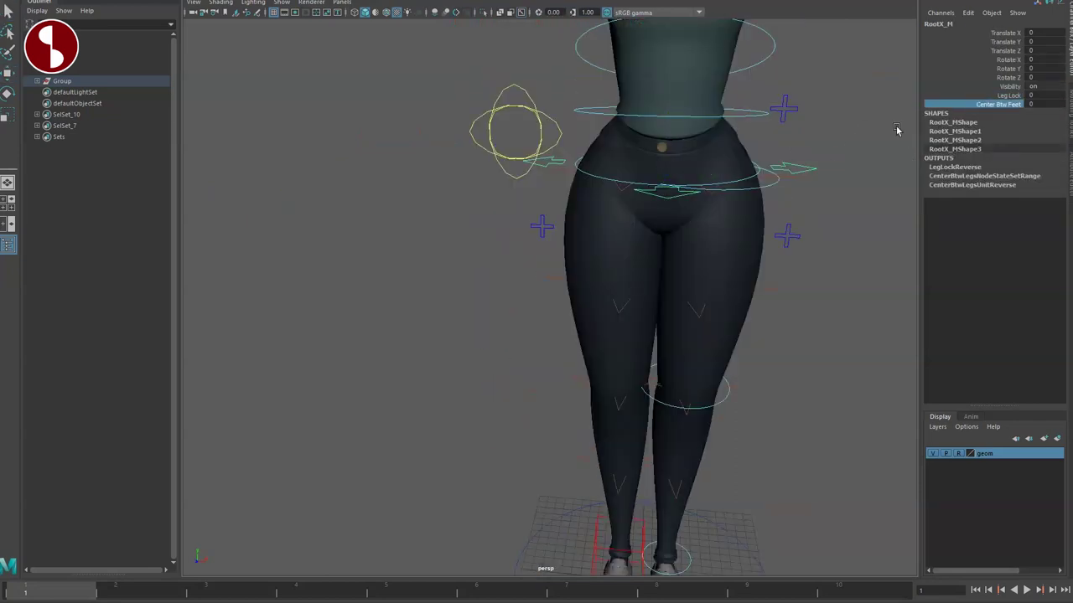
alt+middle_drag(678, 232, 631, 269)
scroll(626, 346, down, 5)
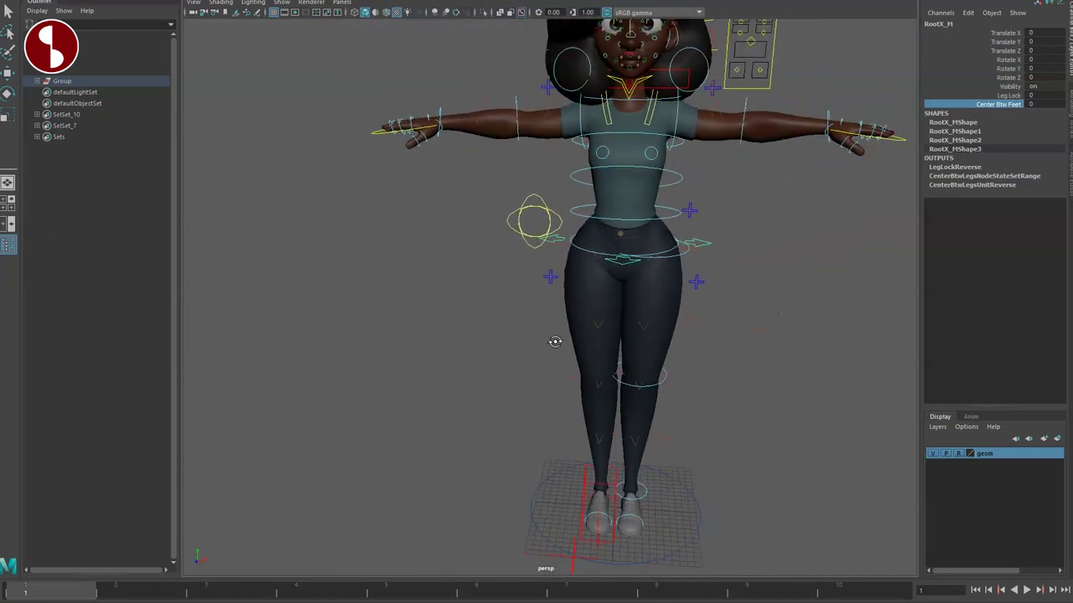
scroll(570, 335, up, 2)
scroll(551, 363, up, 3)
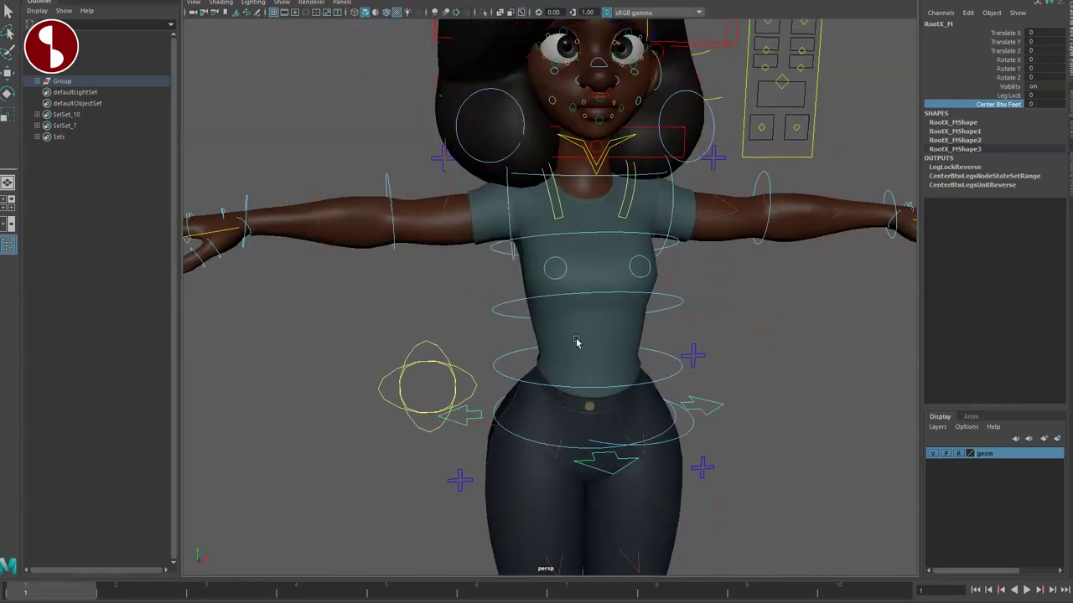
Move FKBreast_L to test the left breast control
alt+drag(576, 342, 735, 280)
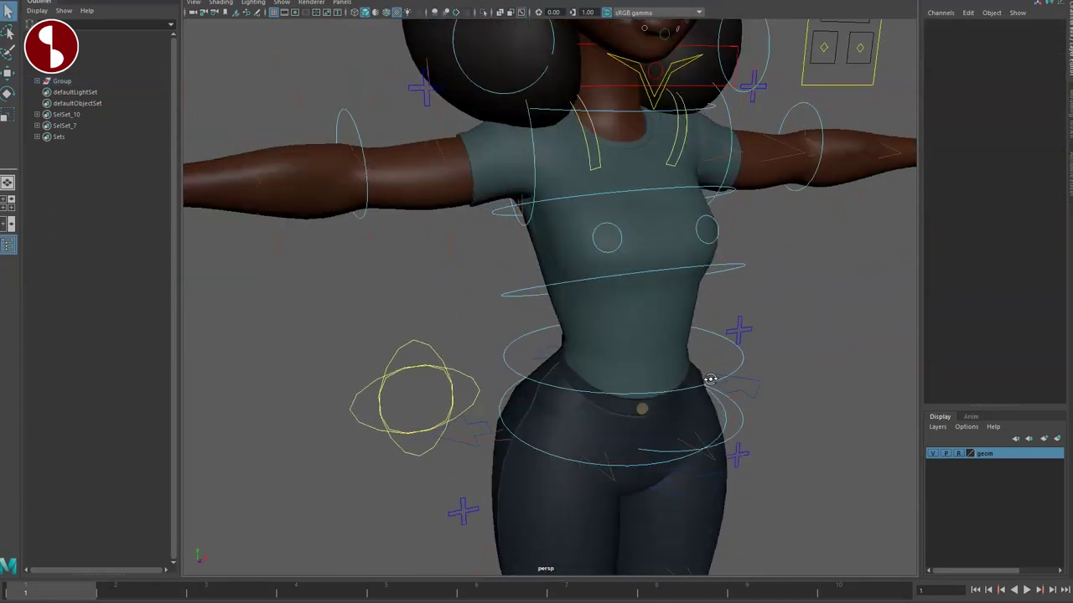
click(675, 225)
mouse_move(681, 217)
alt+mouse_down()
mouse_move(642, 313)
mouse_move(455, 282)
mouse_move(624, 293)
alt+mouse_up()
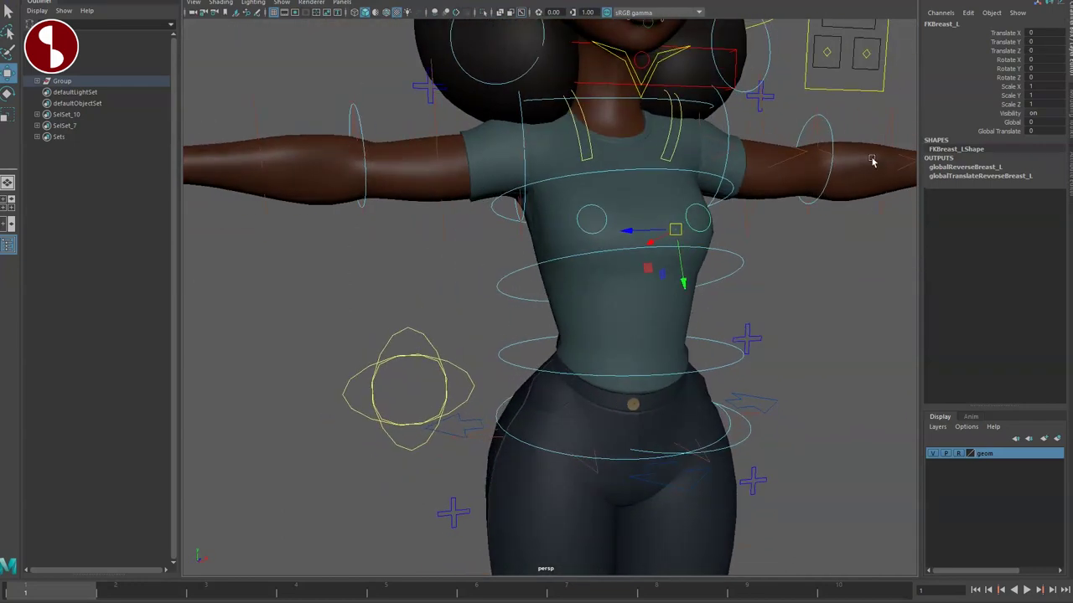
click(827, 311)
Rotate and translate FKScapula_L to swing the arm, then undo to rest
mouse_move(655, 388)
alt+mouse_down()
mouse_move(635, 330)
mouse_move(637, 239)
mouse_move(642, 249)
alt+mouse_up()
click(643, 254)
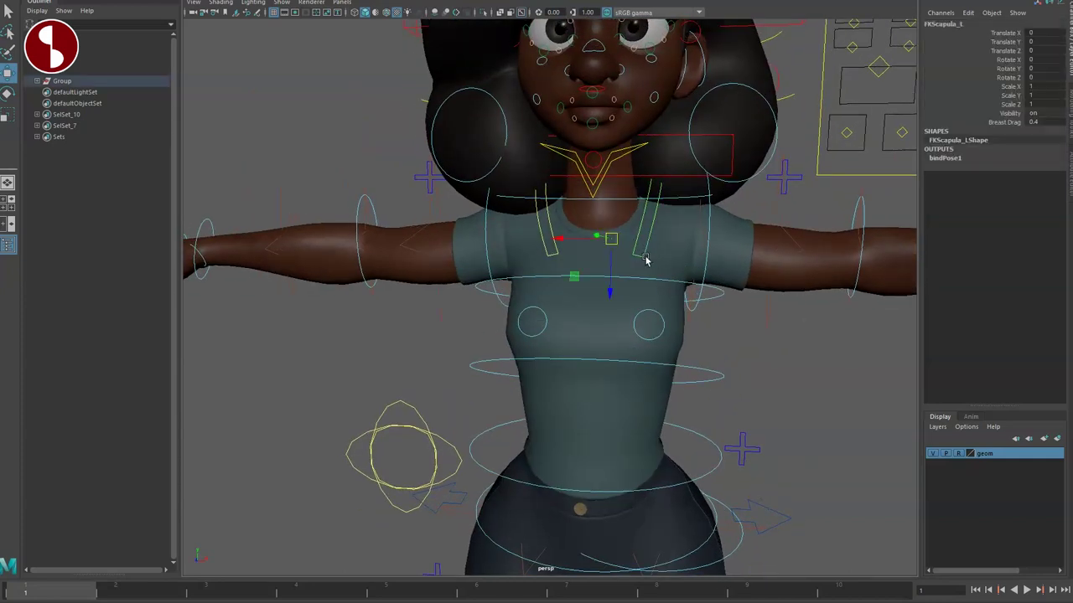
mouse_move(616, 204)
mouse_down()
mouse_move(614, 193)
mouse_move(583, 219)
mouse_move(671, 210)
mouse_up()
key(w)
key(ctrl+z)
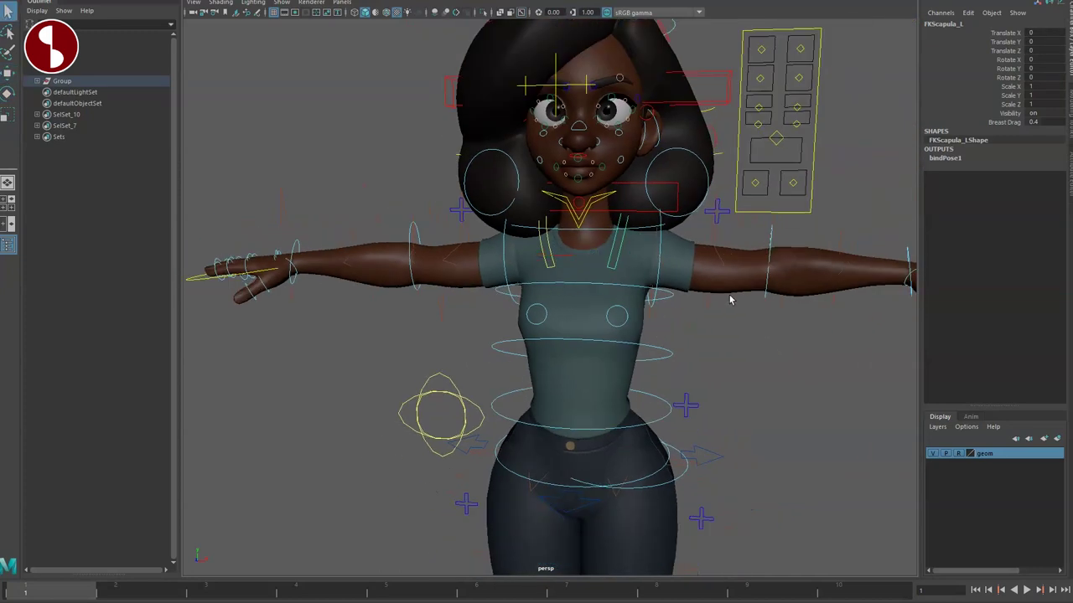
mouse_move(710, 341)
alt+mouse_down()
mouse_move(737, 341)
mouse_move(594, 327)
mouse_move(606, 330)
alt+mouse_up()
Select BendShoulder2_L, then bend the left forearm with FKElbow_L
click(600, 317)
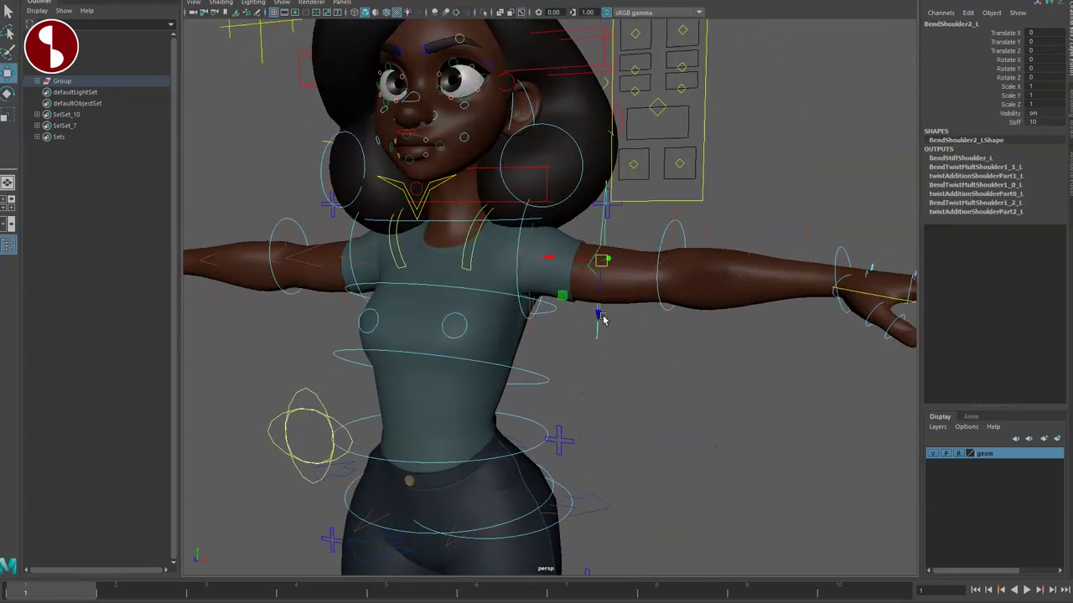
alt+drag(601, 252, 695, 335)
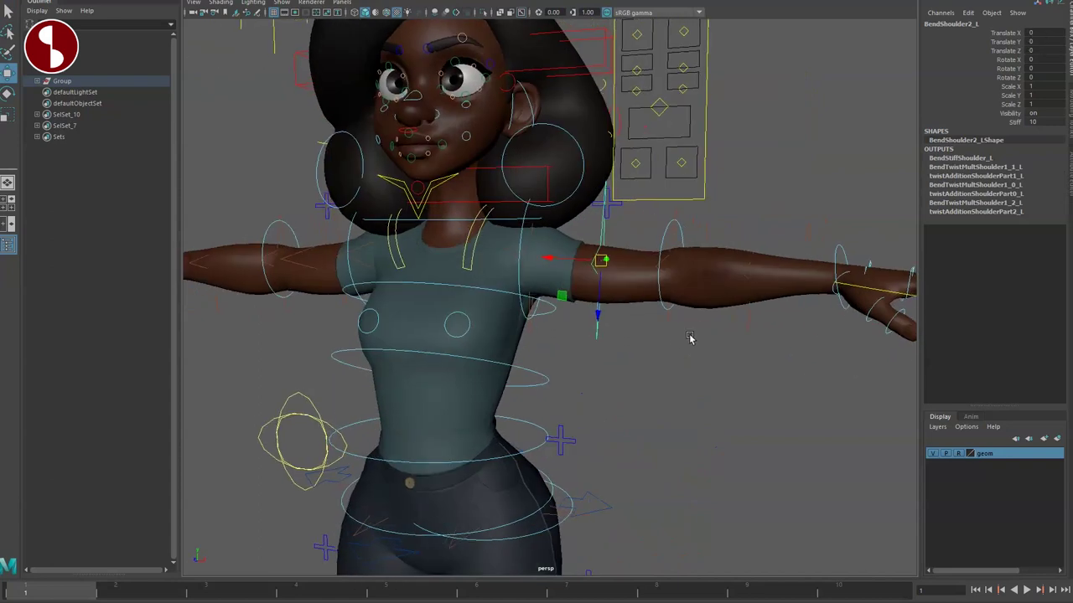
click(659, 297)
mouse_move(703, 272)
mouse_down()
mouse_move(676, 279)
mouse_move(715, 360)
mouse_up()
scroll(715, 360, up, 3)
Rotate the left hand at the wrist with FKWrist_L
scroll(520, 313, up, 3)
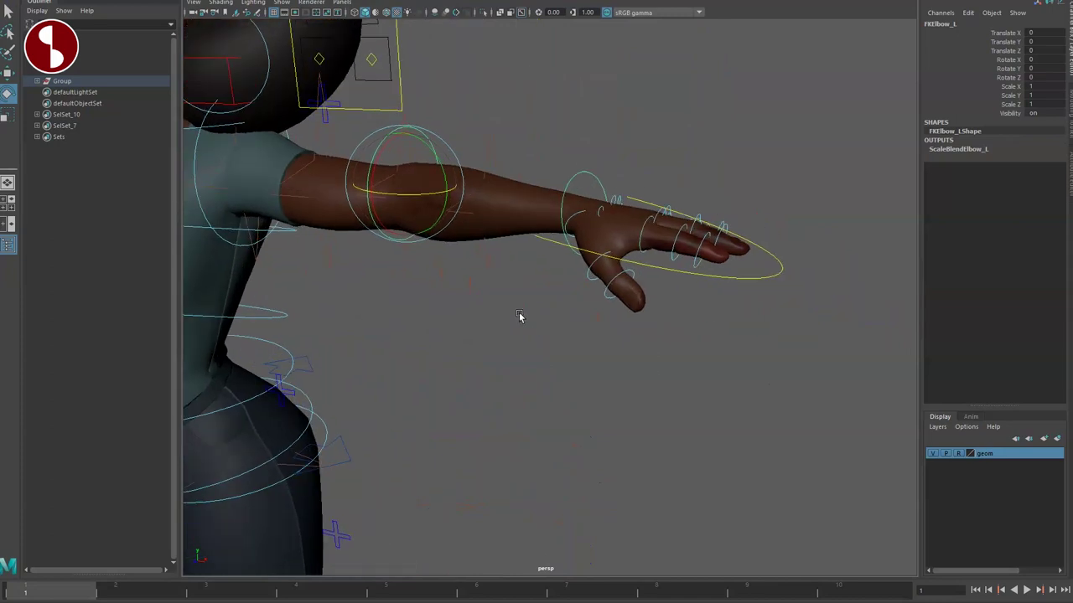
scroll(575, 117, up, 3)
click(603, 228)
drag(603, 228, 646, 162)
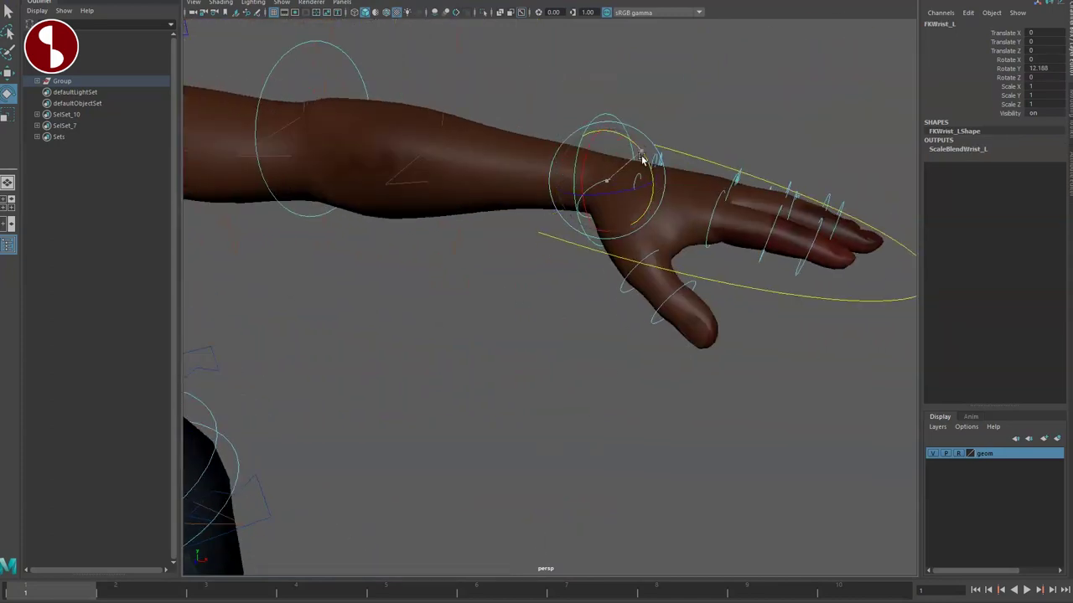
Spread the left fingers apart and back using the Spread attribute on Fingers_L
alt+drag(707, 294, 790, 309)
click(791, 292)
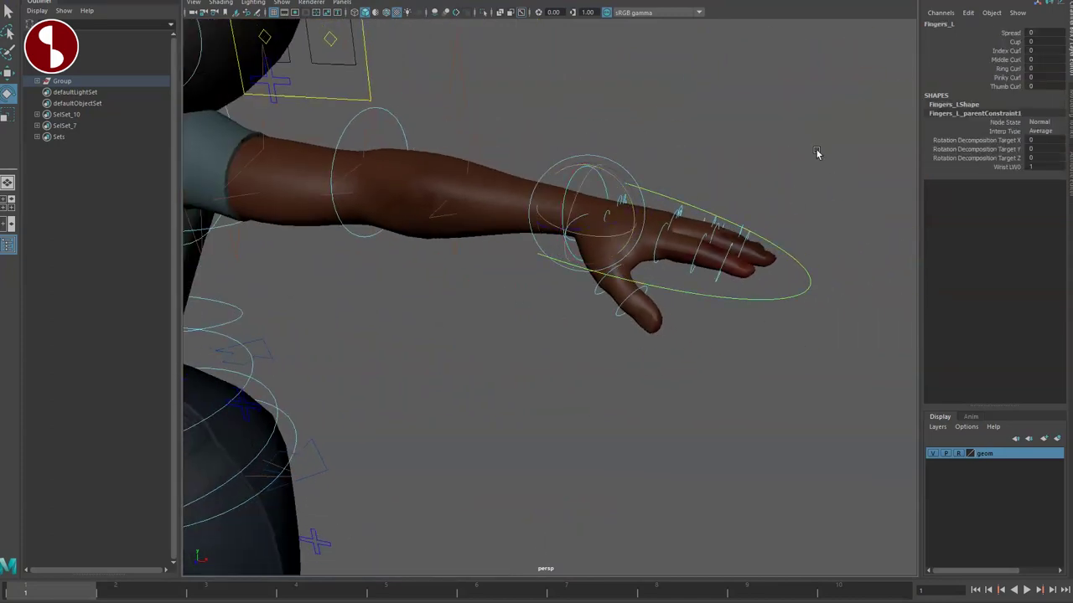
click(989, 33)
middle_drag(765, 95, 806, 161)
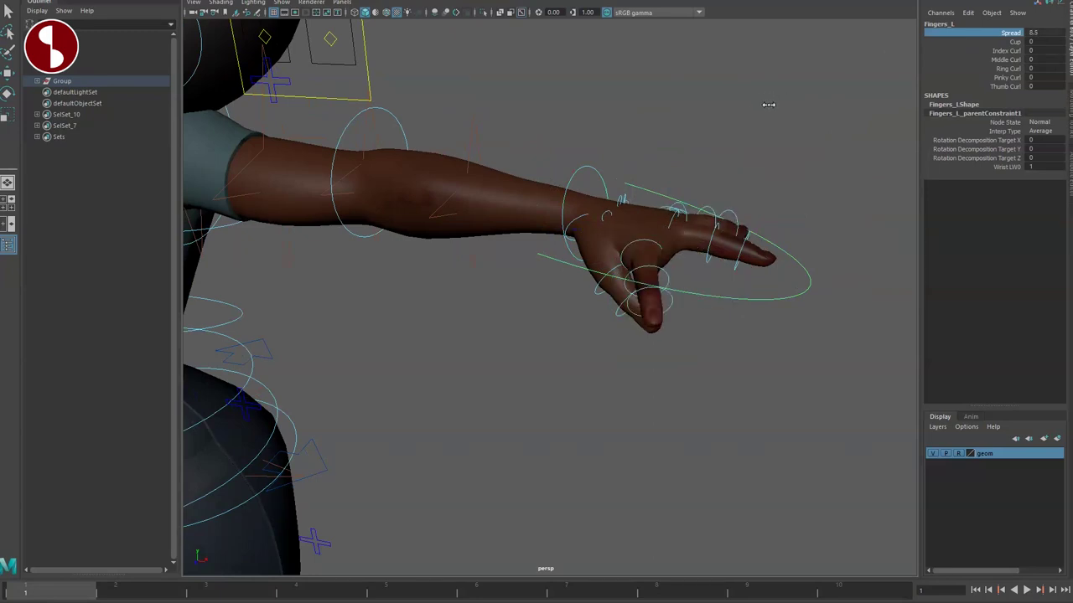
Curl the left fingers into a fist and open them again with Fingers_L
alt+drag(807, 161, 781, 196)
mouse_move(913, 113)
alt+mouse_down()
mouse_move(814, 179)
mouse_move(833, 179)
alt+mouse_up()
middle_drag(785, 114, 791, 131)
key(Up)
key(e)
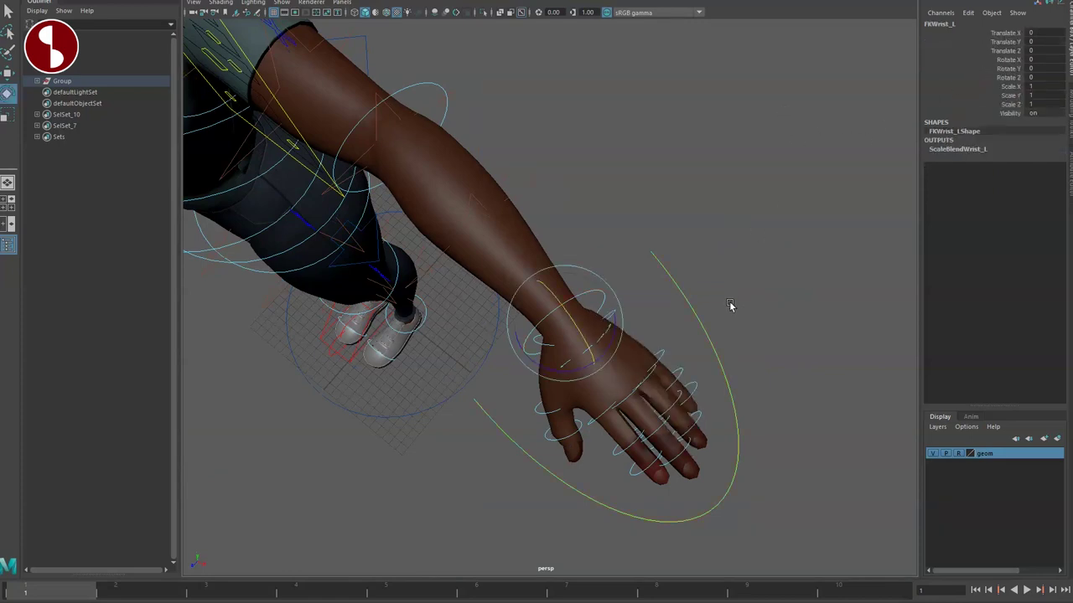
key(Up)
mouse_move(826, 90)
middle_down()
mouse_move(814, 108)
mouse_move(711, 100)
mouse_move(782, 124)
middle_up()
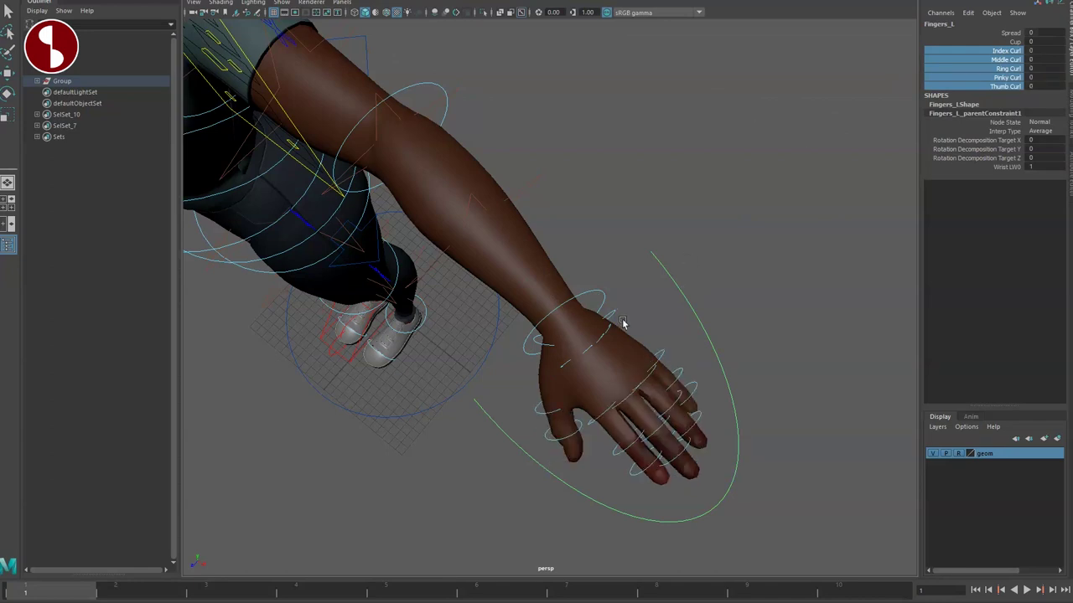
Test a left ring finger FK control, then select the FKIKArm_L switch control
alt+drag(622, 322, 663, 292)
scroll(662, 243, up, 5)
mouse_move(692, 216)
alt+mouse_down()
mouse_move(560, 189)
mouse_move(623, 283)
mouse_move(558, 240)
mouse_move(548, 211)
alt+mouse_up()
click(560, 189)
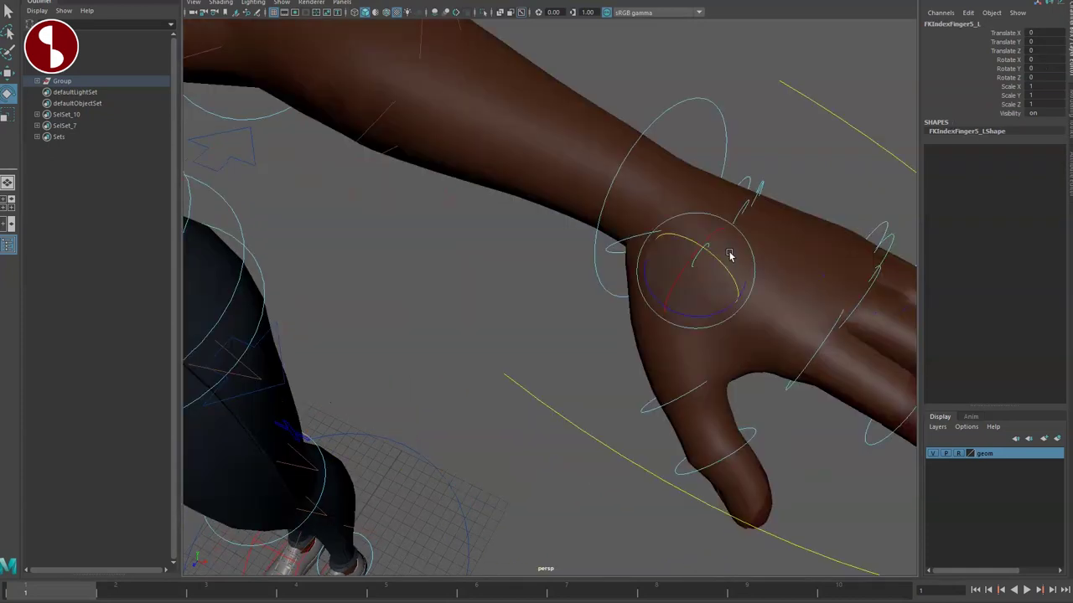
scroll(720, 255, down, 3)
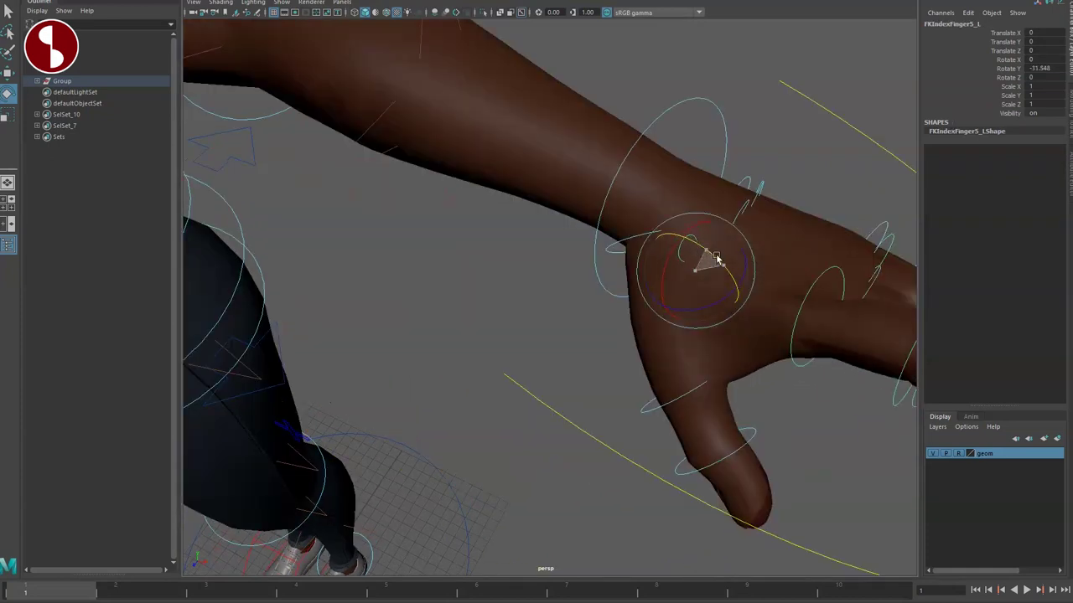
mouse_move(646, 270)
alt+mouse_down()
mouse_move(598, 282)
mouse_move(575, 258)
mouse_move(472, 259)
mouse_move(678, 162)
alt+mouse_up()
scroll(574, 258, down, 2)
click(742, 228)
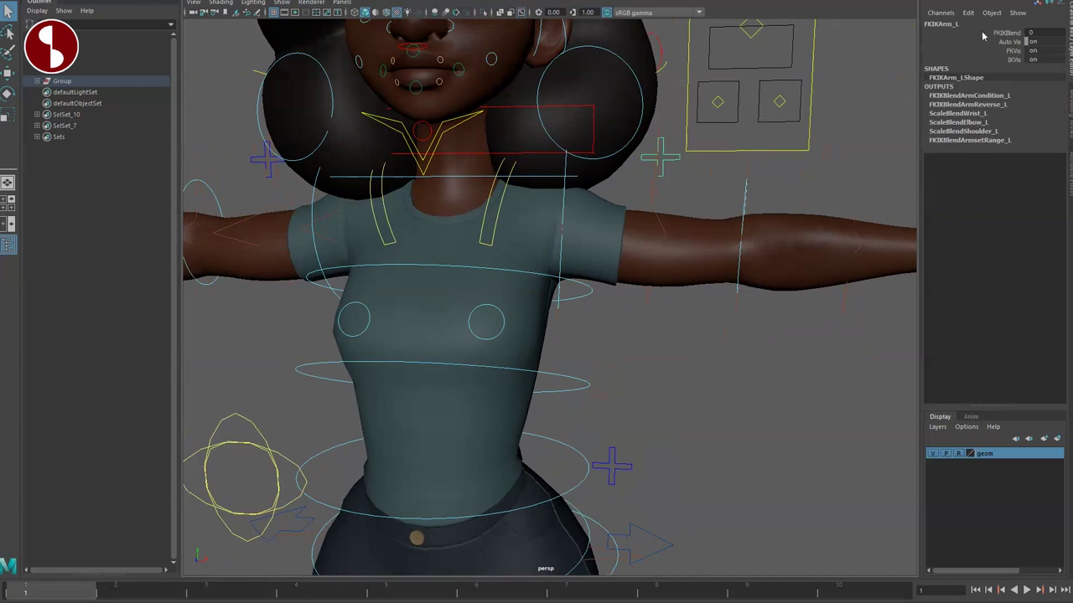
Move the left hand around with the IKArm_L control
scroll(747, 337, down, 3)
mouse_move(704, 333)
alt+mouse_down()
mouse_move(721, 318)
mouse_move(704, 323)
mouse_move(726, 408)
mouse_move(568, 391)
mouse_move(781, 366)
mouse_move(766, 330)
mouse_move(758, 373)
alt+mouse_up()
click(763, 274)
key(w)
mouse_move(584, 378)
mouse_down()
mouse_move(505, 375)
mouse_move(589, 374)
mouse_move(565, 361)
mouse_move(575, 382)
mouse_move(628, 353)
mouse_move(641, 367)
mouse_up()
Set the left arm's Follow to 0, then stretch the arm out and back
click(974, 121)
text(10)
key(Return)
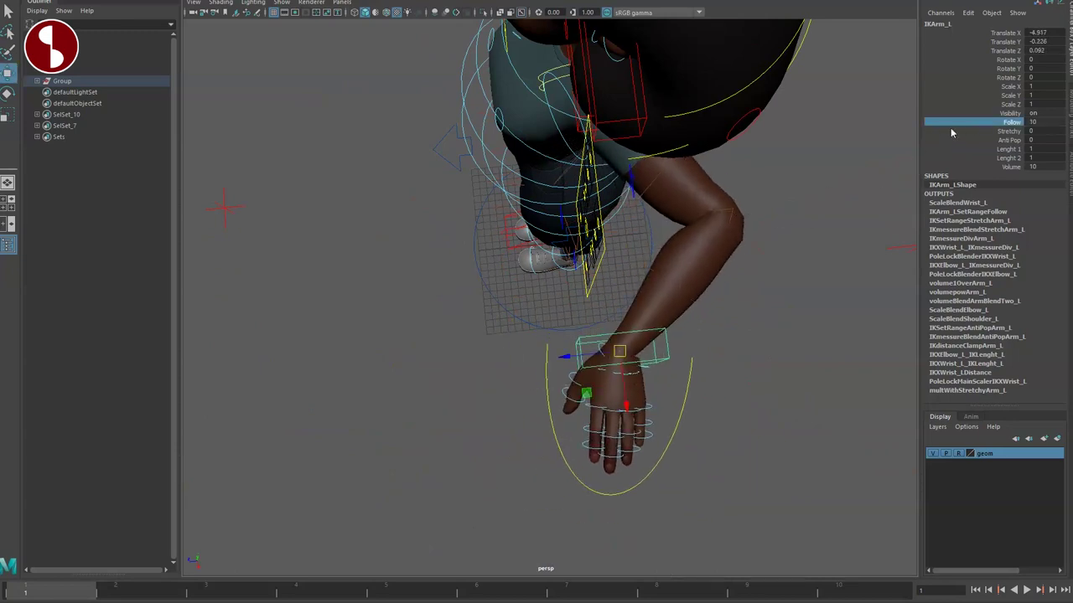
text(0)
key(Return)
click(963, 140)
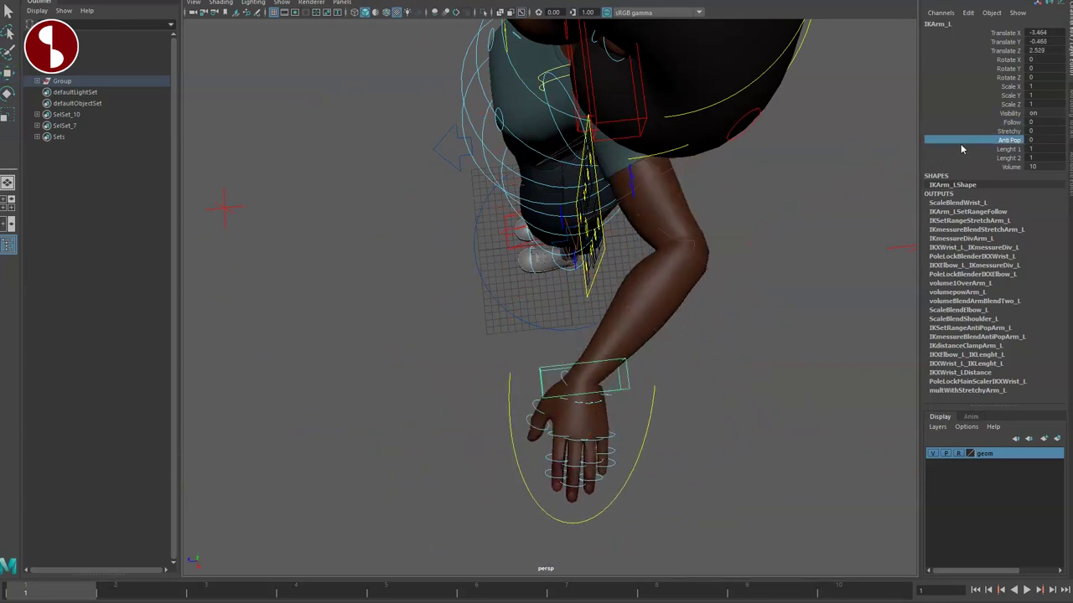
mouse_move(843, 174)
middle_down()
mouse_move(833, 172)
mouse_move(849, 182)
middle_up()
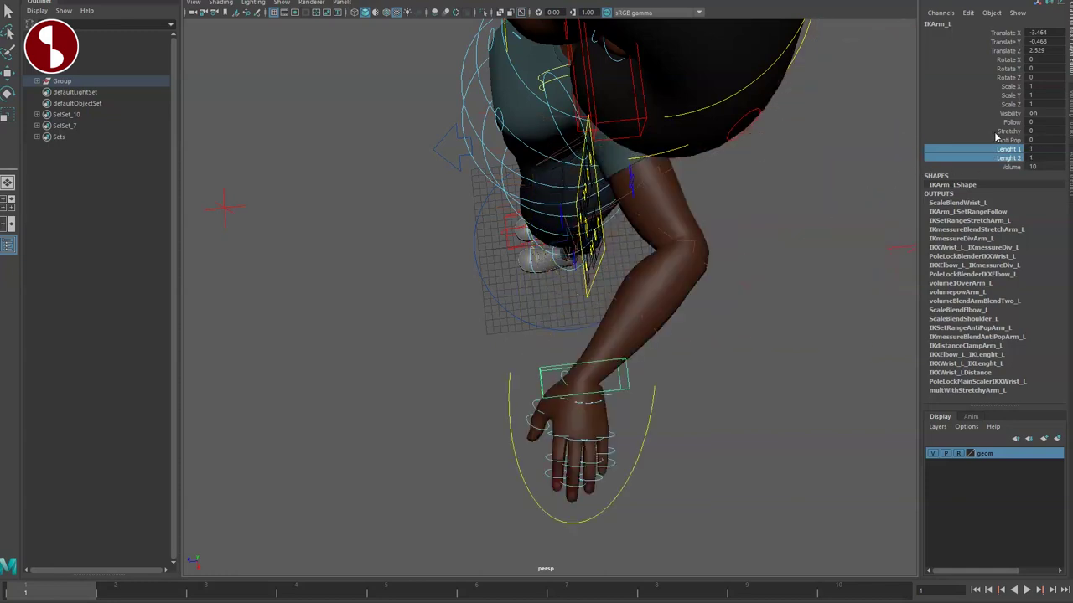
Move the left IK hand to a new position, then select RootX_M
mouse_move(809, 249)
alt+mouse_down()
mouse_move(797, 232)
mouse_move(747, 271)
mouse_move(717, 327)
mouse_move(821, 283)
alt+mouse_up()
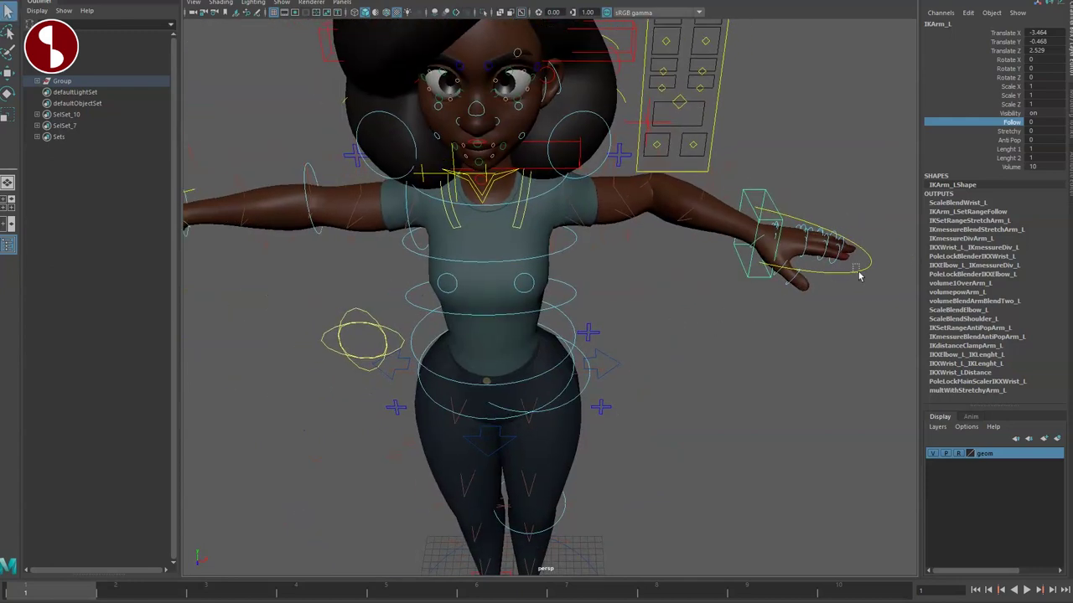
click(858, 275)
click(746, 271)
mouse_move(747, 271)
alt+mouse_down()
mouse_move(710, 285)
mouse_move(716, 293)
alt+mouse_up()
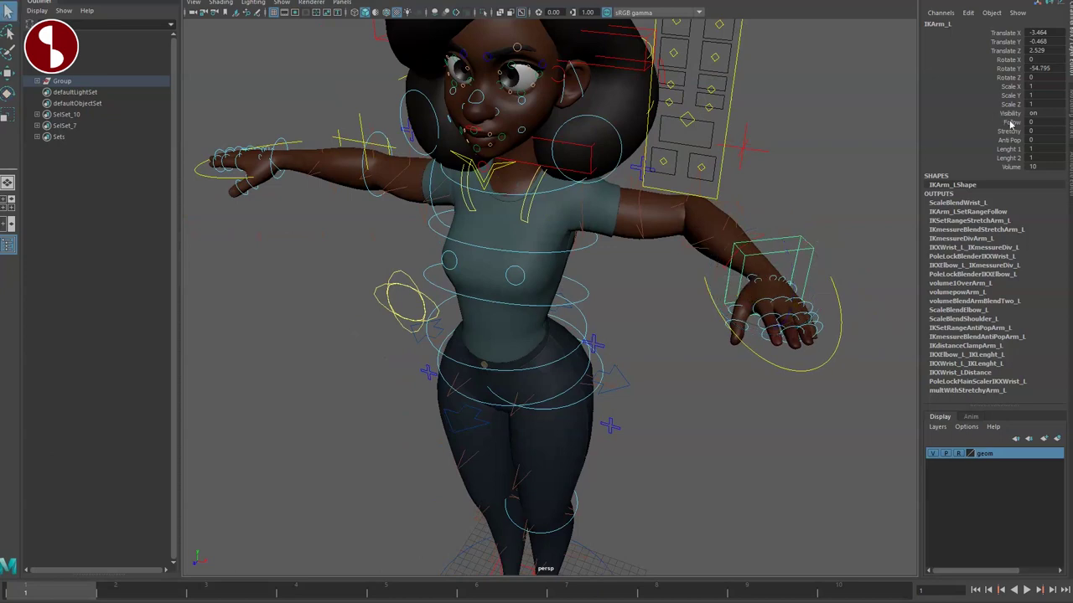
key(w)
mouse_move(728, 313)
alt+mouse_down()
mouse_move(718, 306)
mouse_move(742, 327)
alt+mouse_up()
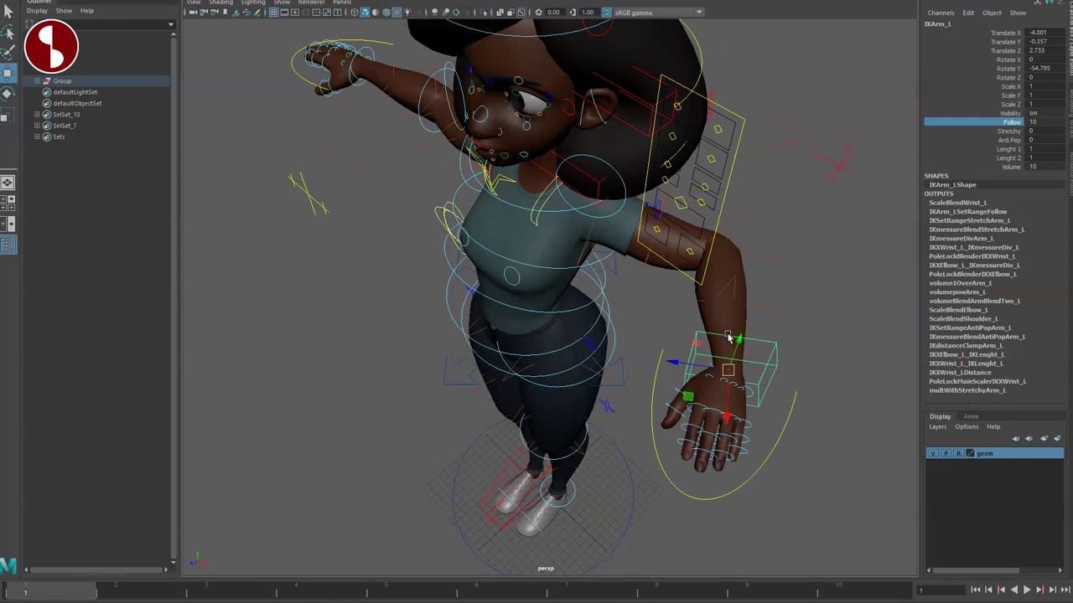
click(610, 431)
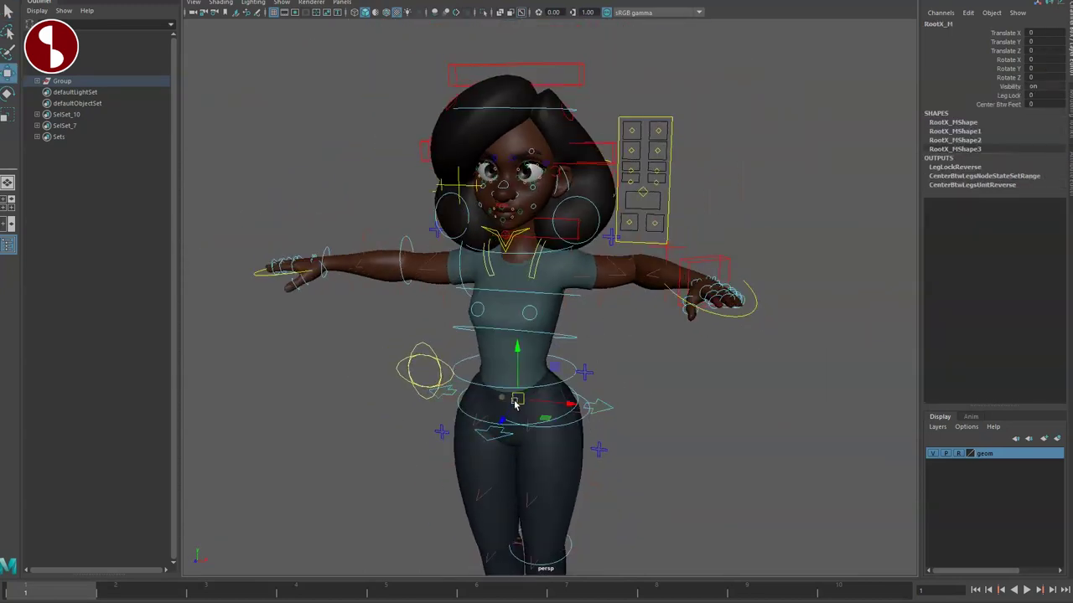
Check the RootX_M and left arm controls, undoing back to the straight arm pose
click(746, 282)
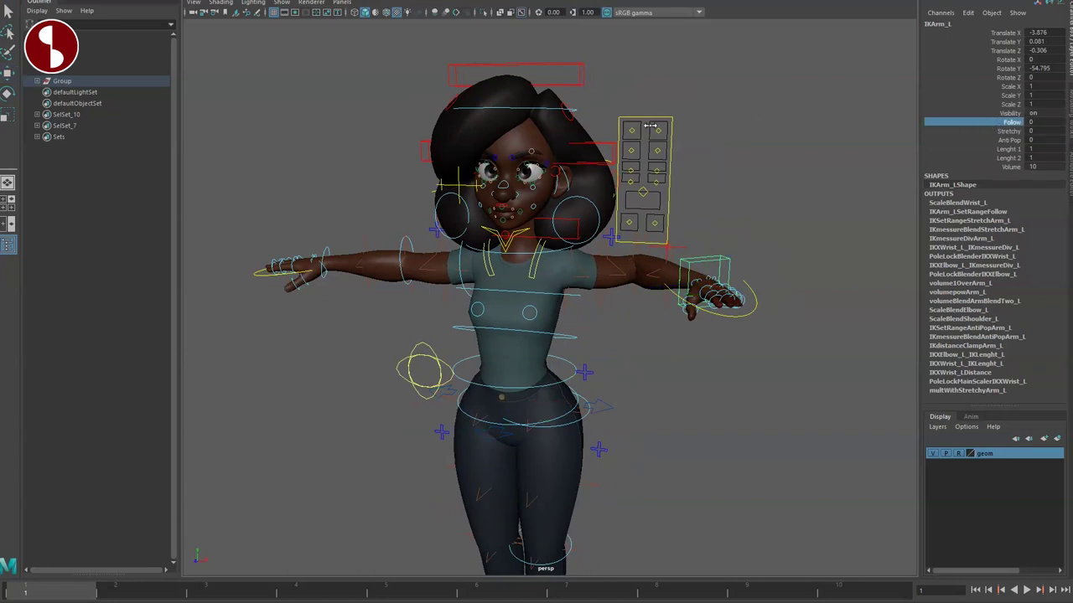
click(603, 419)
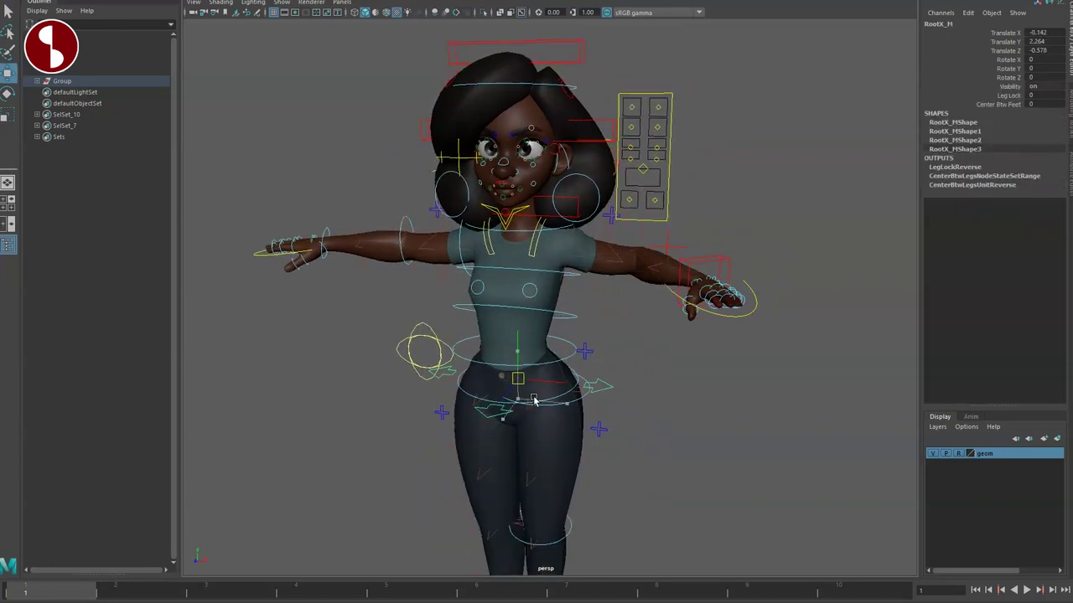
key(ctrl+z)
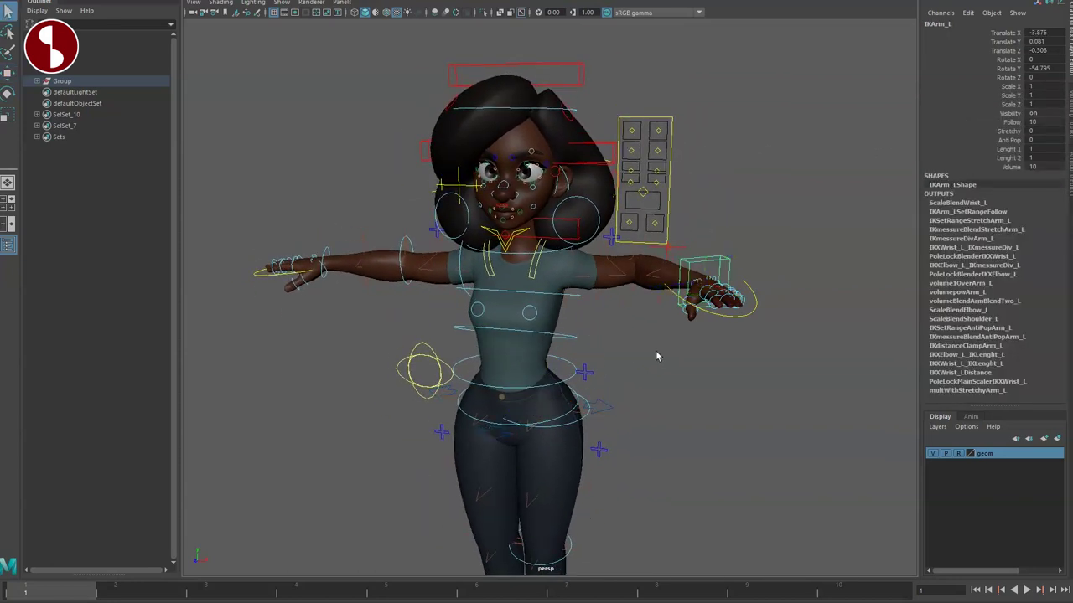
scroll(670, 343, up, 2)
scroll(732, 325, up, 2)
alt+drag(734, 327, 747, 358)
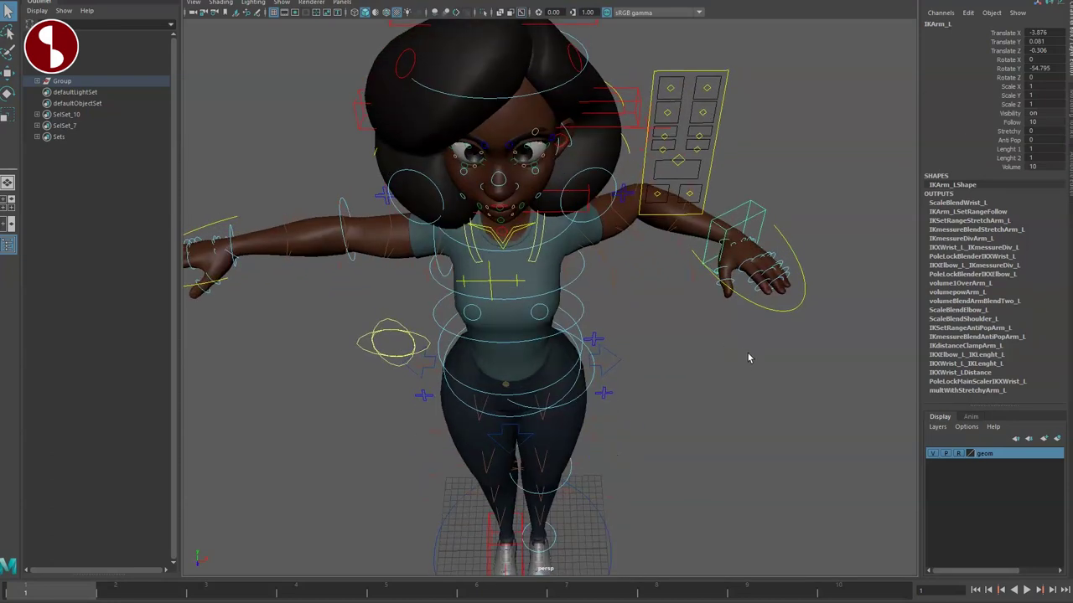
key(ctrl+z)
key(ctrl+z)
key(ctrl+z)
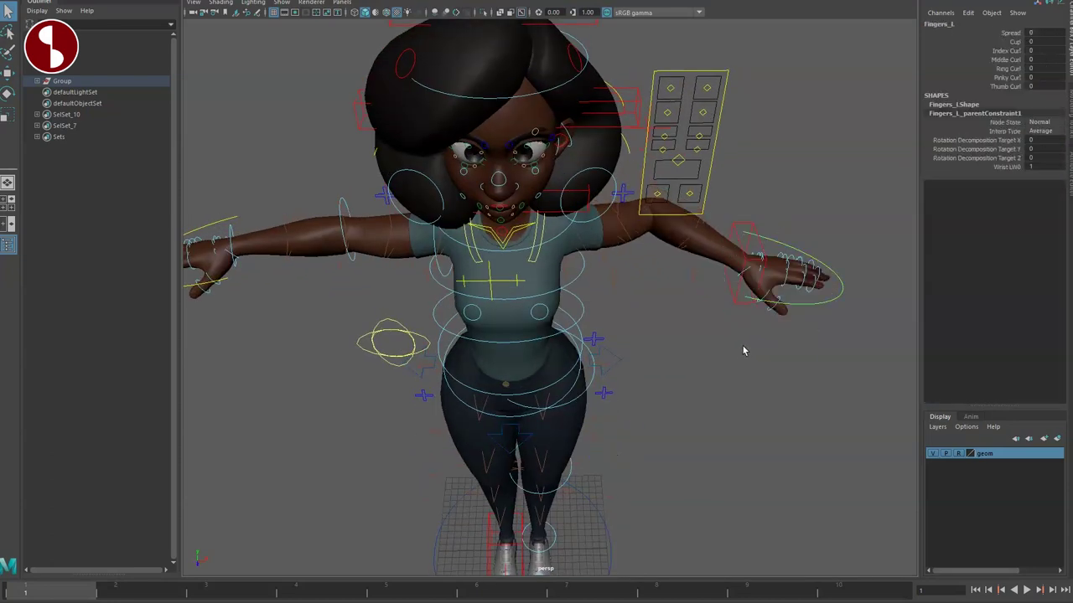
key(ctrl+z)
key(ctrl+z)
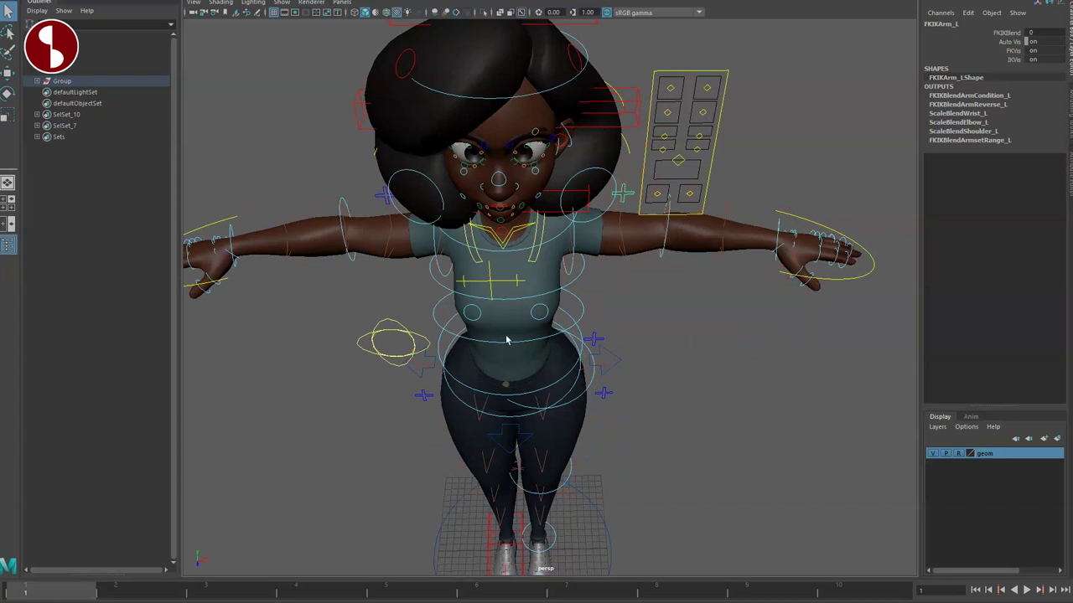
Bend the hair by pulling FKHairMid_M down and left
mouse_move(363, 339)
alt+mouse_down()
mouse_move(515, 342)
mouse_move(397, 214)
alt+mouse_up()
scroll(515, 342, up, 5)
click(388, 132)
mouse_move(388, 131)
alt+mouse_down()
mouse_move(642, 268)
mouse_move(520, 259)
mouse_move(600, 229)
alt+mouse_up()
mouse_move(715, 97)
mouse_down()
mouse_move(622, 162)
mouse_move(615, 187)
mouse_move(520, 149)
mouse_move(531, 184)
mouse_move(567, 193)
mouse_move(445, 210)
mouse_up()
click(445, 209)
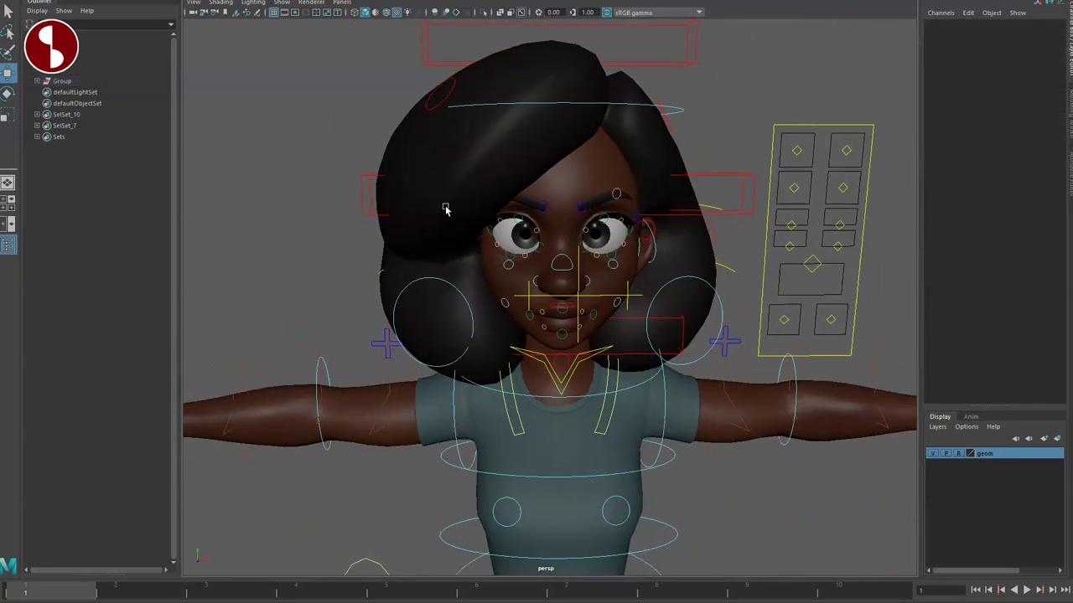
Squash the head by raising squashMiddle_M, then select squashTop_M
click(358, 176)
mouse_move(560, 195)
mouse_down()
mouse_move(569, 149)
mouse_move(533, 161)
mouse_move(558, 155)
mouse_move(545, 86)
mouse_move(545, 173)
mouse_move(559, 25)
mouse_move(560, 173)
mouse_up()
scroll(621, 126, down, 3)
click(542, 157)
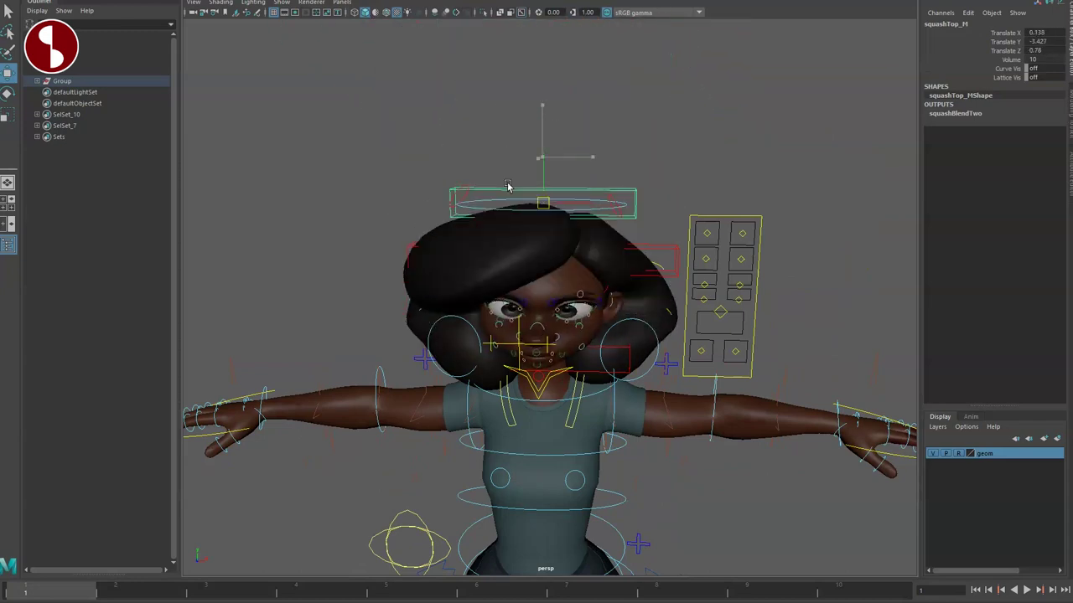
Move FKEyeRegion_L down and left, then return it to zero
scroll(561, 173, up, 2)
scroll(575, 288, up, 3)
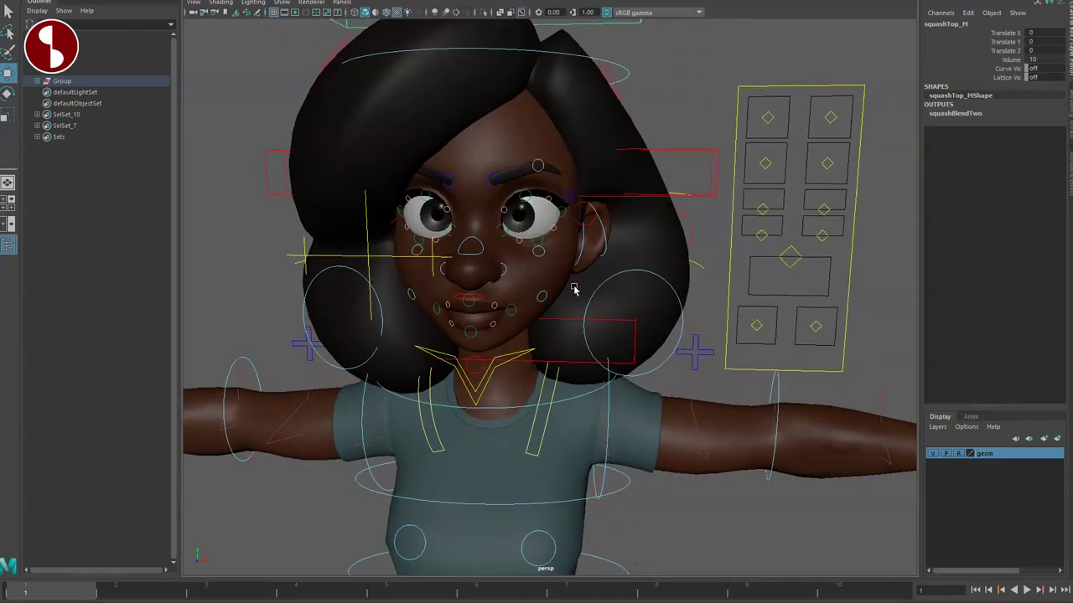
scroll(663, 280, up, 3)
scroll(676, 194, up, 2)
click(713, 158)
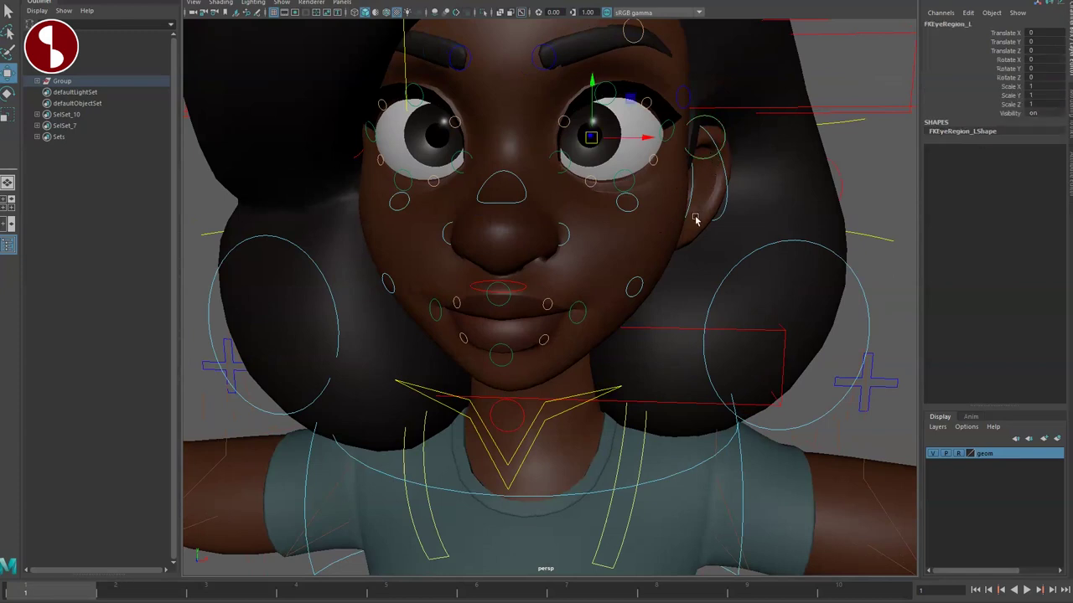
scroll(708, 243, down, 2)
drag(625, 217, 624, 222)
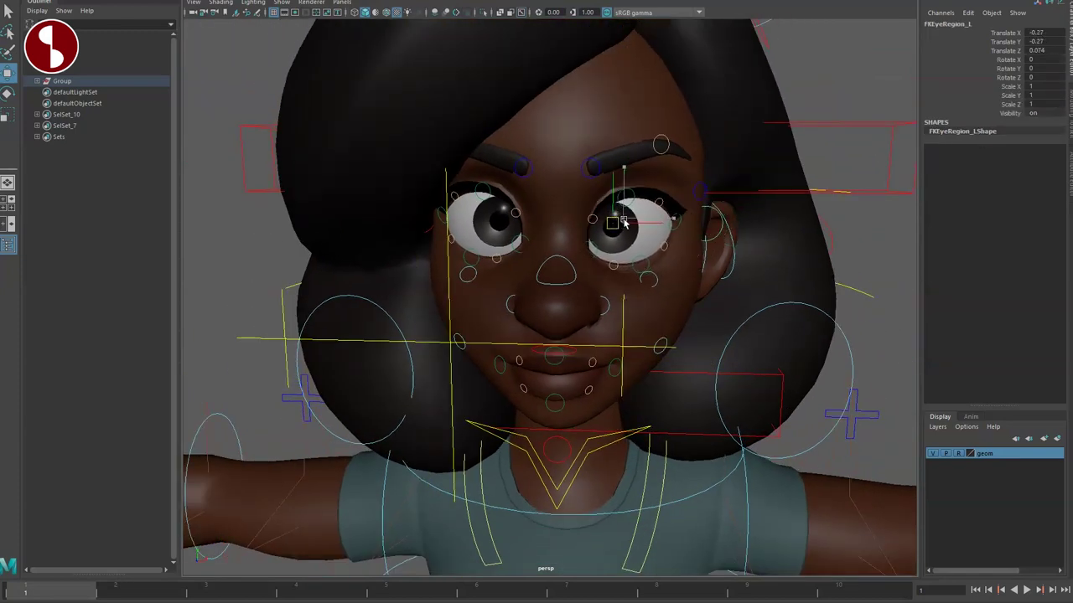
key(ctrl+z)
Clear the selection and reselect the squashMiddle_M head control
scroll(570, 280, up, 1)
scroll(575, 218, up, 2)
scroll(635, 335, up, 3)
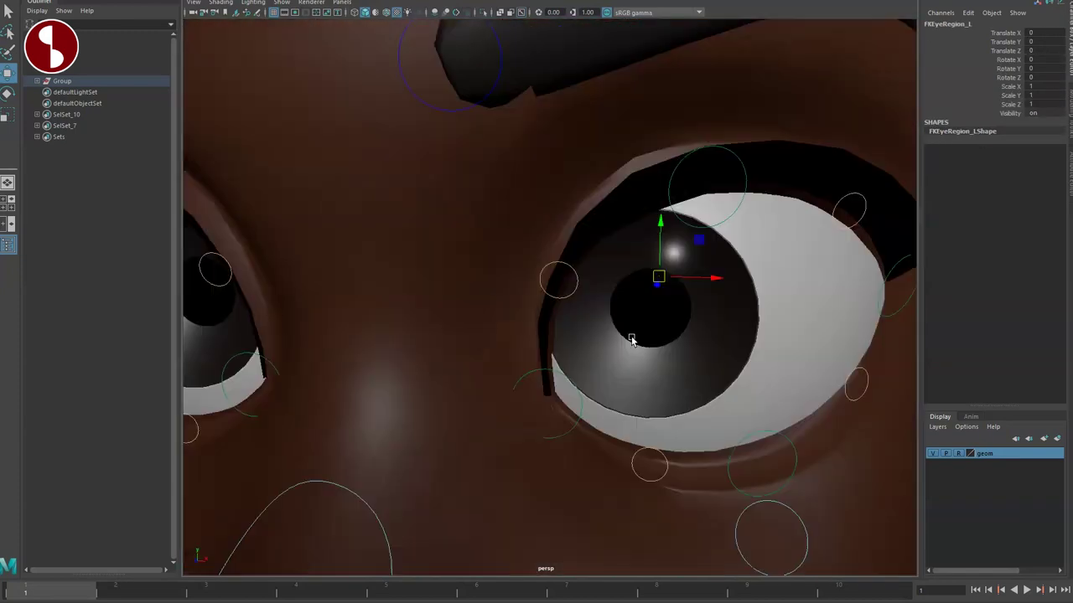
scroll(584, 289, up, 2)
scroll(584, 289, down, 2)
click(691, 205)
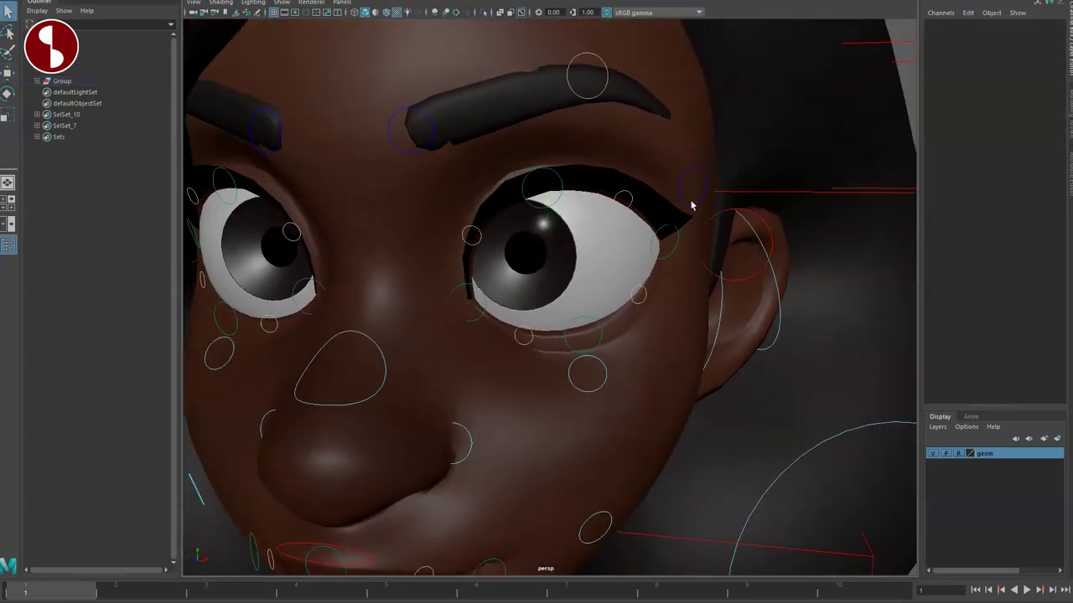
click(682, 191)
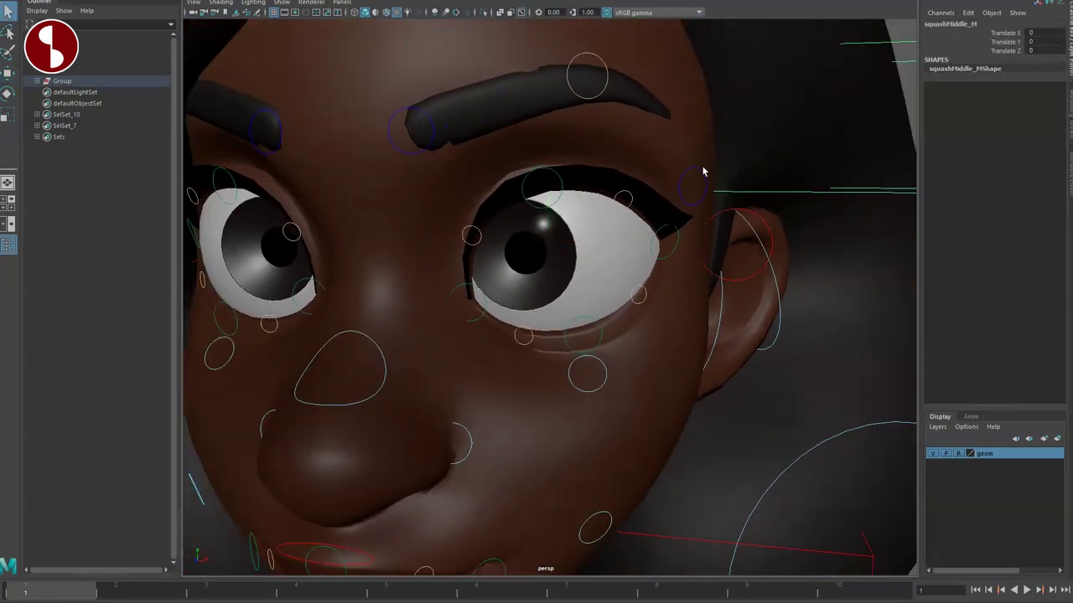
Nudge and lift the browOuter_L control, then put it back
click(678, 188)
key(w)
drag(709, 163, 551, 136)
mouse_move(551, 137)
alt+right_down()
mouse_move(551, 196)
mouse_move(601, 198)
alt+right_up()
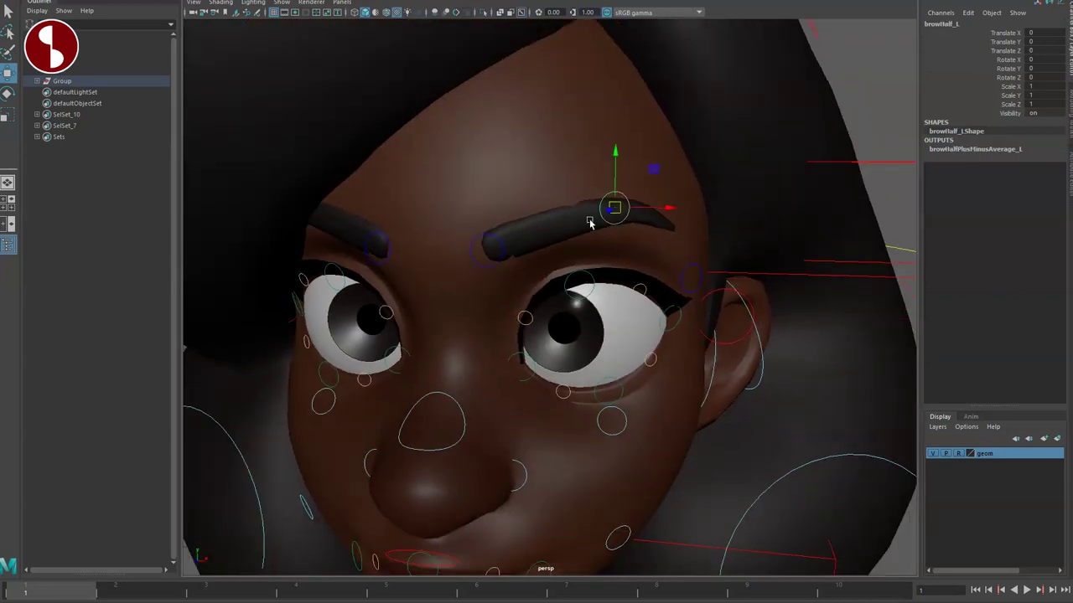
drag(614, 208, 614, 209)
mouse_move(484, 254)
mouse_down()
mouse_move(486, 228)
mouse_move(544, 253)
mouse_up()
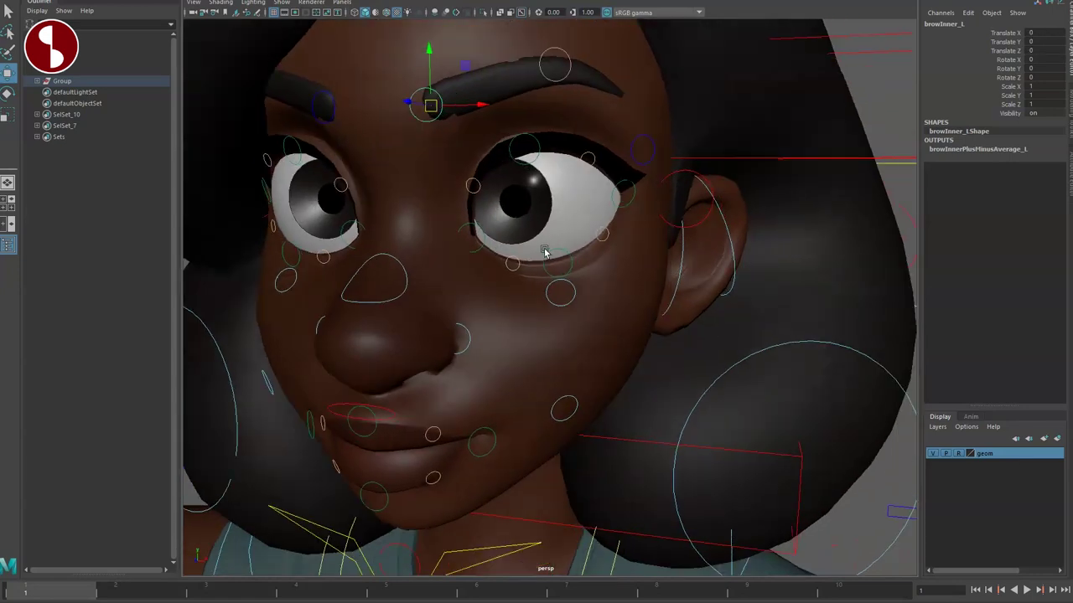
Select the upperLid2_L, upperLid1_L and upperLid3_L eyelid controls and frame the face
click(473, 187)
key(w)
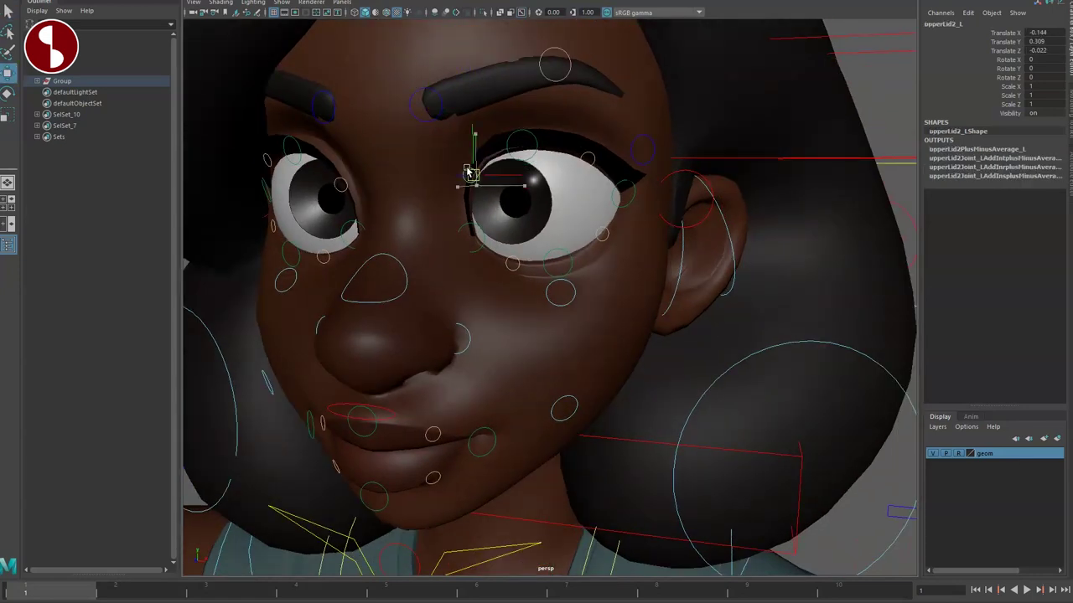
click(595, 159)
click(590, 158)
mouse_move(473, 201)
alt+mouse_down()
mouse_move(498, 232)
mouse_move(469, 218)
mouse_move(730, 210)
mouse_move(537, 213)
mouse_move(511, 264)
mouse_move(471, 295)
alt+mouse_up()
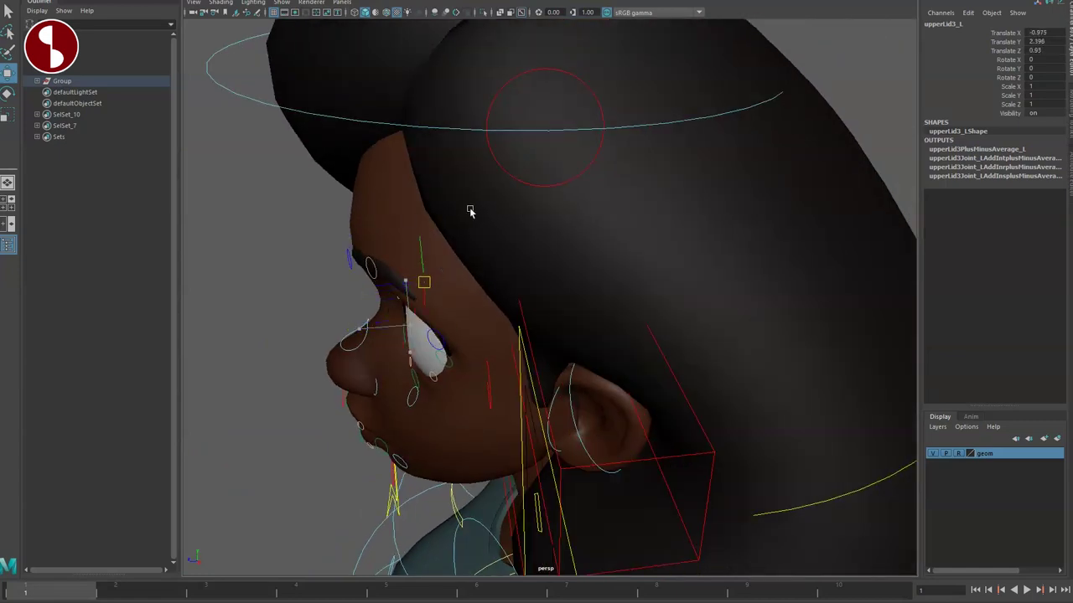
mouse_move(467, 390)
alt+mouse_down()
mouse_move(563, 371)
mouse_move(452, 271)
alt+mouse_up()
mouse_move(452, 271)
alt+right_down()
mouse_move(539, 341)
mouse_move(699, 263)
alt+right_up()
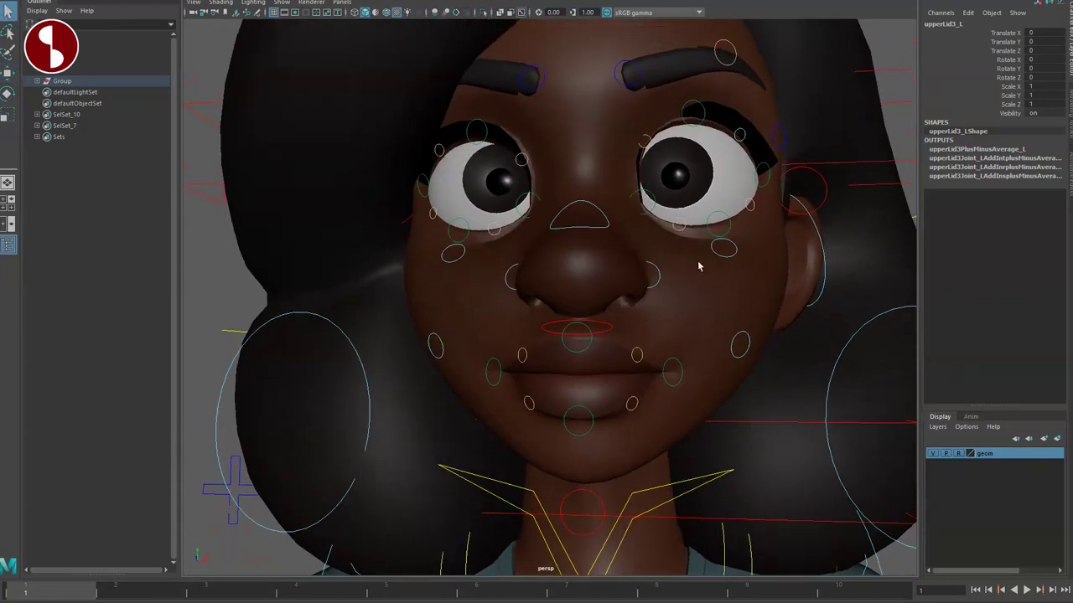
Raise the left cheek with cheekRaiser_L and reset it to zero
click(718, 282)
alt+middle_drag(718, 282, 717, 304)
key(w)
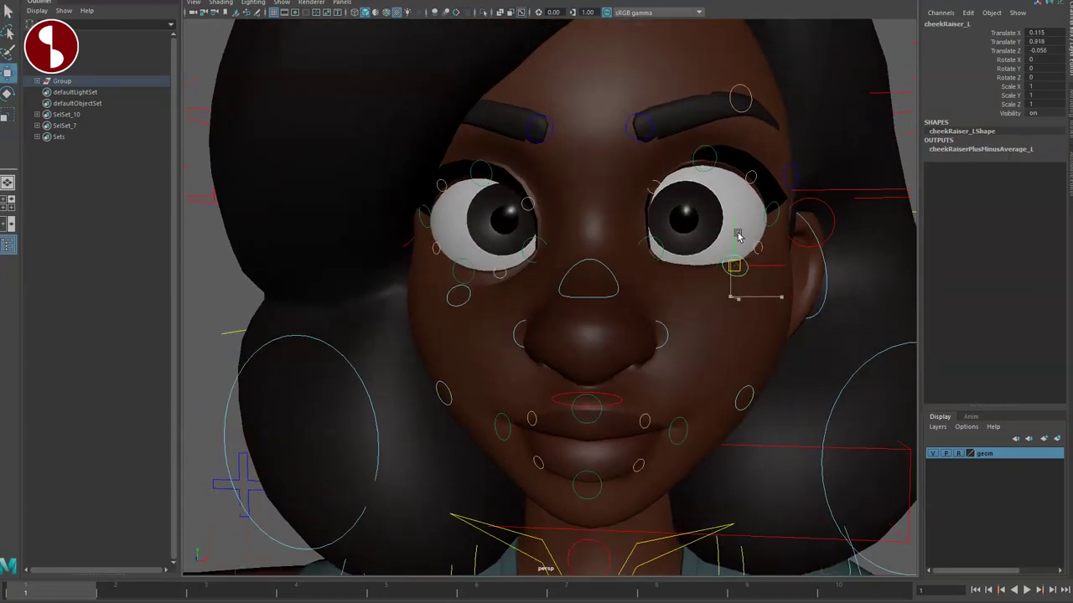
key(ctrl+z)
Push and twist the nose, then reset the nose and noseCorner_R controls
alt+middle_drag(585, 340, 622, 277)
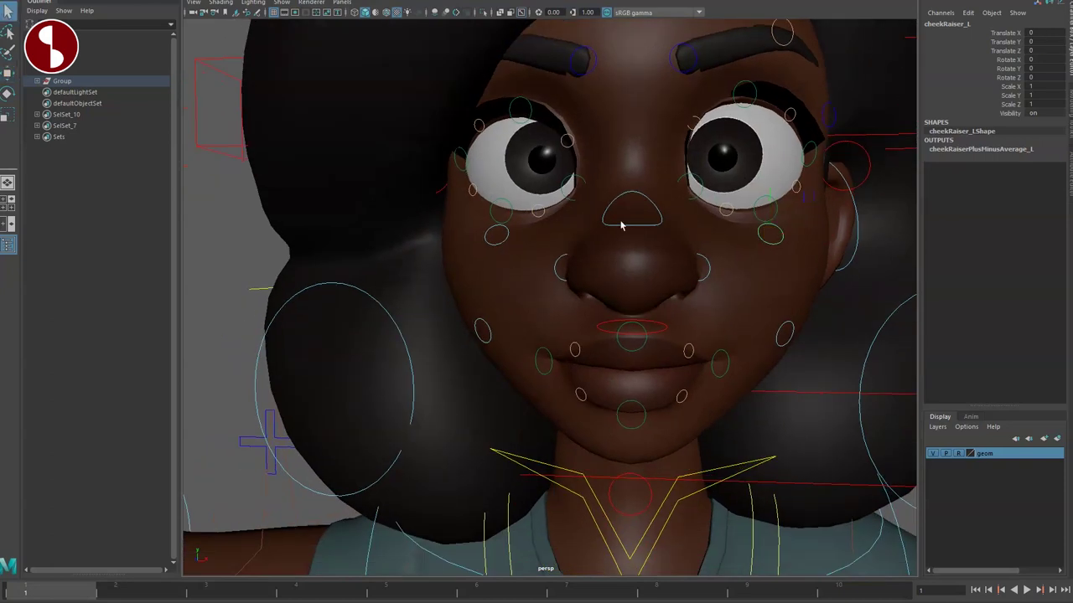
drag(616, 223, 667, 184)
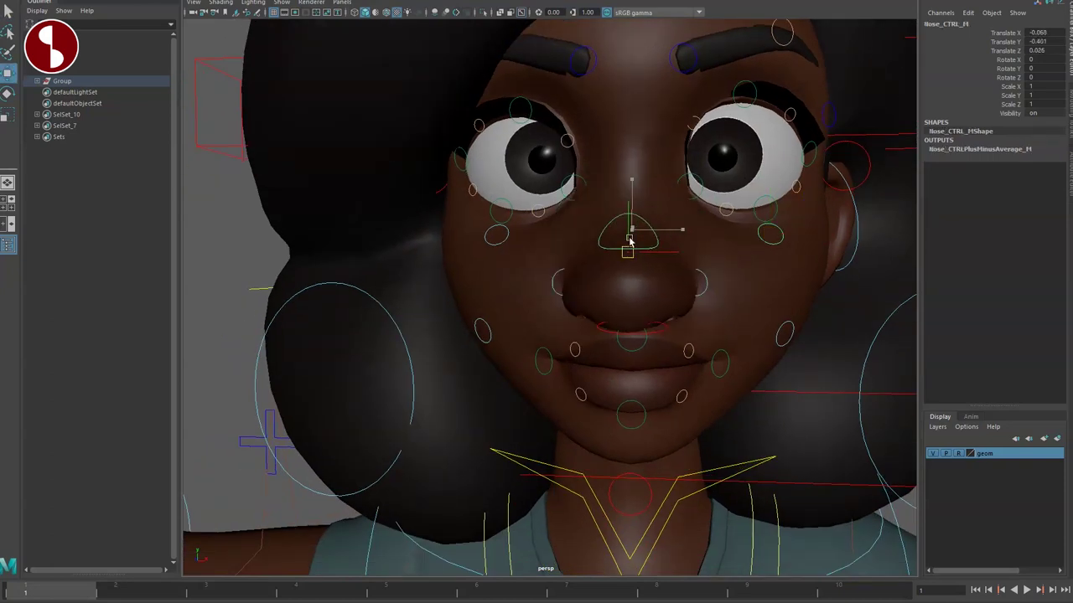
key(ctrl+z)
key(e)
drag(615, 215, 648, 243)
key(ctrl+z)
click(561, 288)
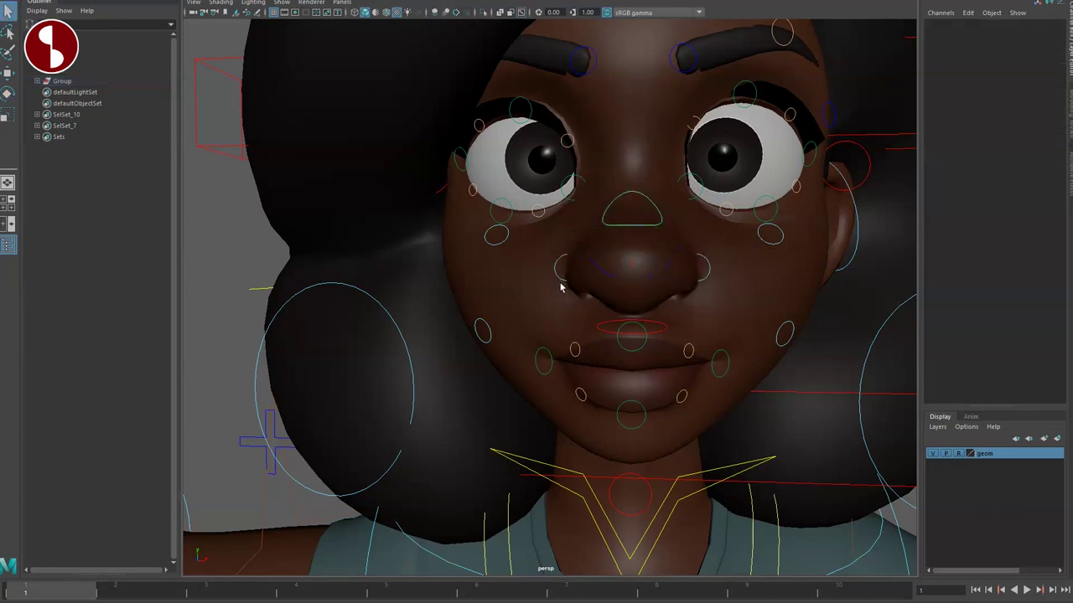
click(565, 269)
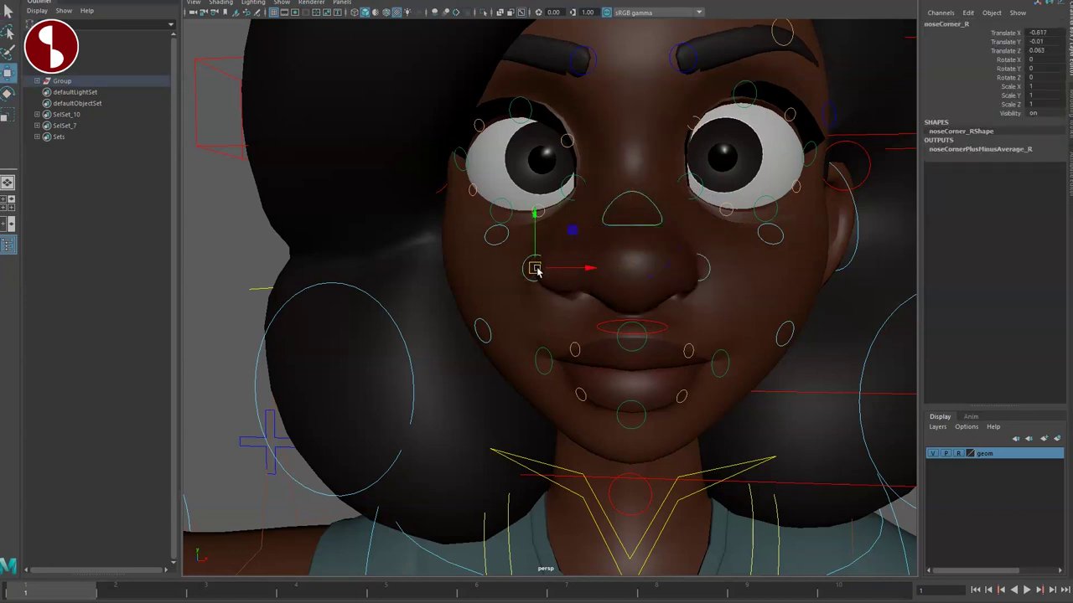
key(ctrl+z)
Shift cheek_L left, then reshape the mouth with FKLips_M and reset the lips
scroll(587, 289, up, 2)
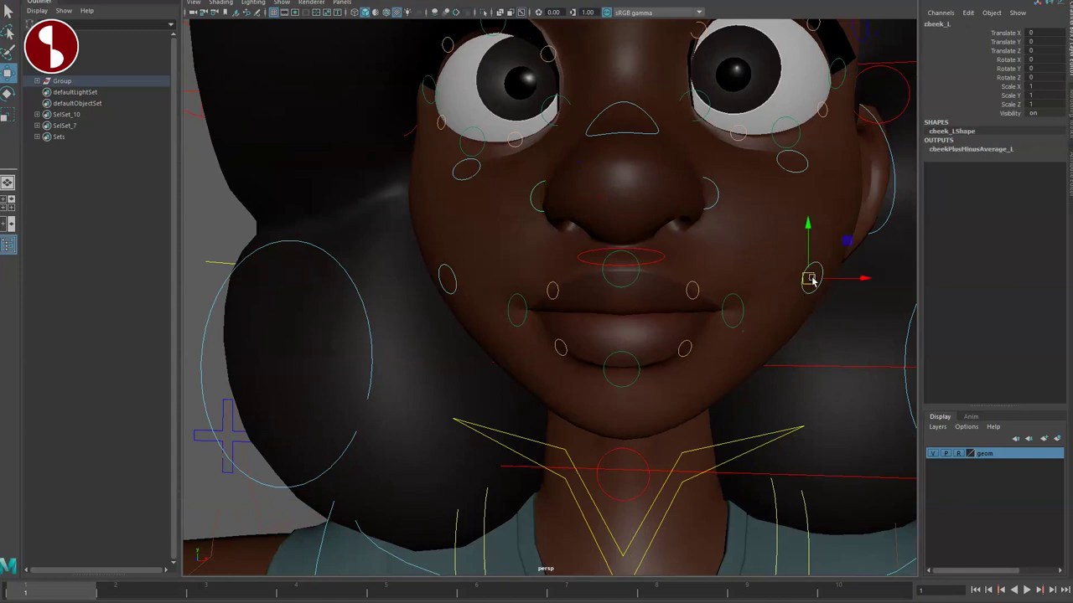
drag(824, 275, 810, 279)
click(655, 260)
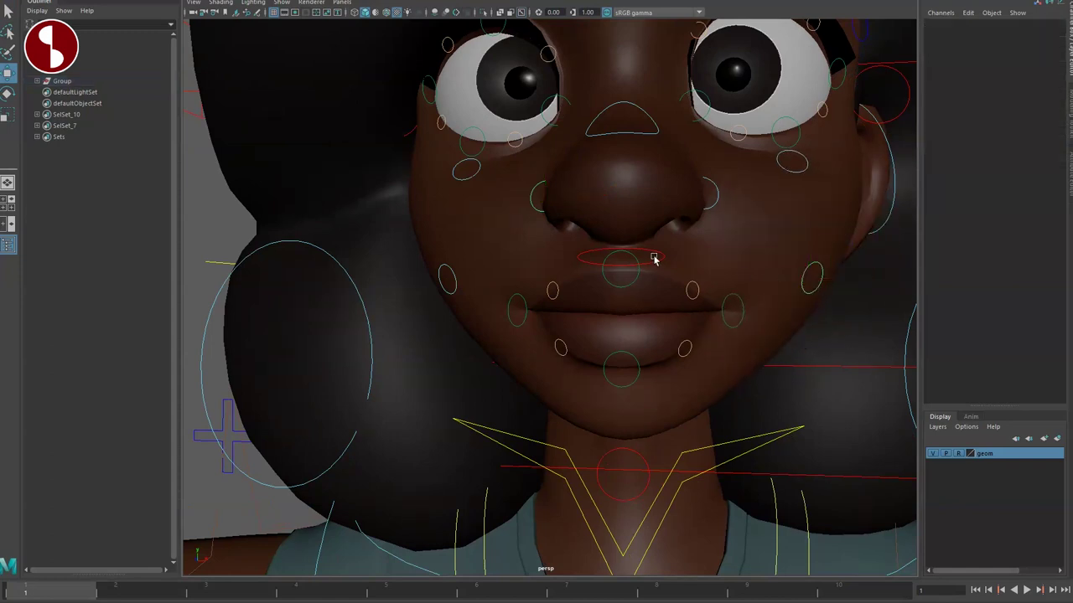
scroll(611, 285, up, 2)
mouse_move(649, 282)
alt+mouse_down()
mouse_move(639, 299)
mouse_move(662, 242)
alt+mouse_up()
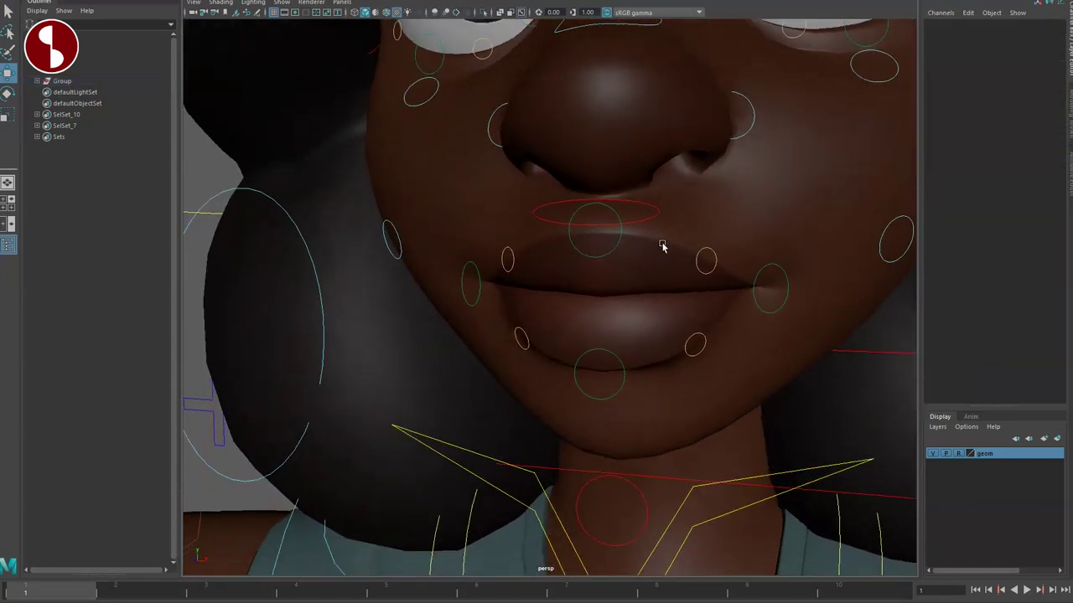
click(641, 222)
mouse_move(609, 298)
mouse_down()
mouse_move(627, 287)
mouse_move(603, 307)
mouse_move(646, 240)
mouse_move(637, 302)
mouse_move(651, 263)
mouse_move(675, 362)
mouse_move(687, 347)
mouse_move(546, 348)
mouse_up()
key(ctrl+z)
Move FKChin_M upward, then select the FKJaw_M control
mouse_move(636, 295)
alt+mouse_down()
mouse_move(658, 341)
mouse_move(611, 321)
mouse_move(624, 321)
alt+mouse_up()
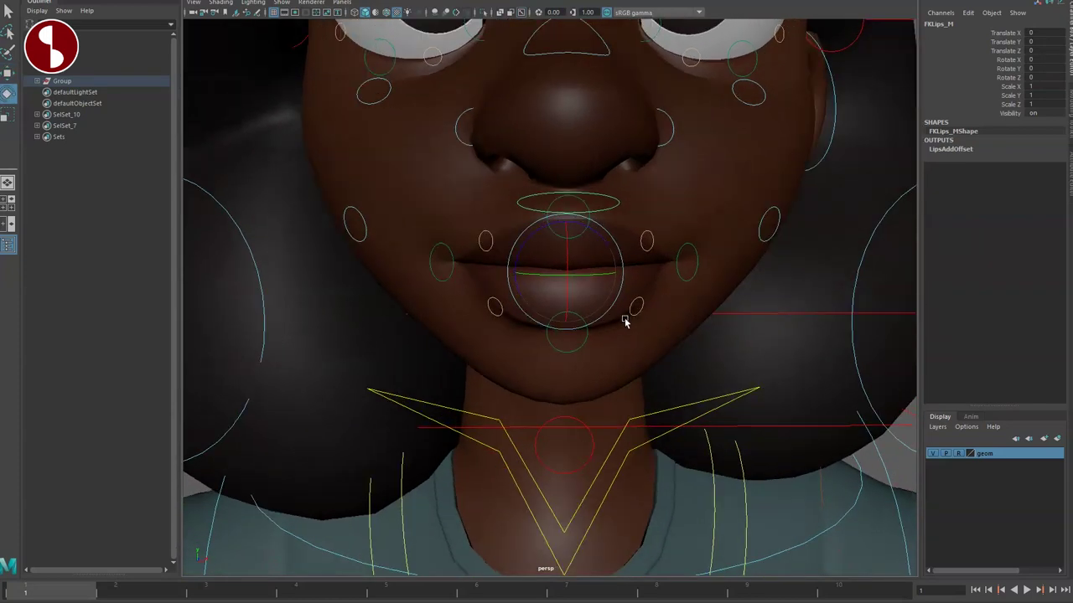
click(671, 291)
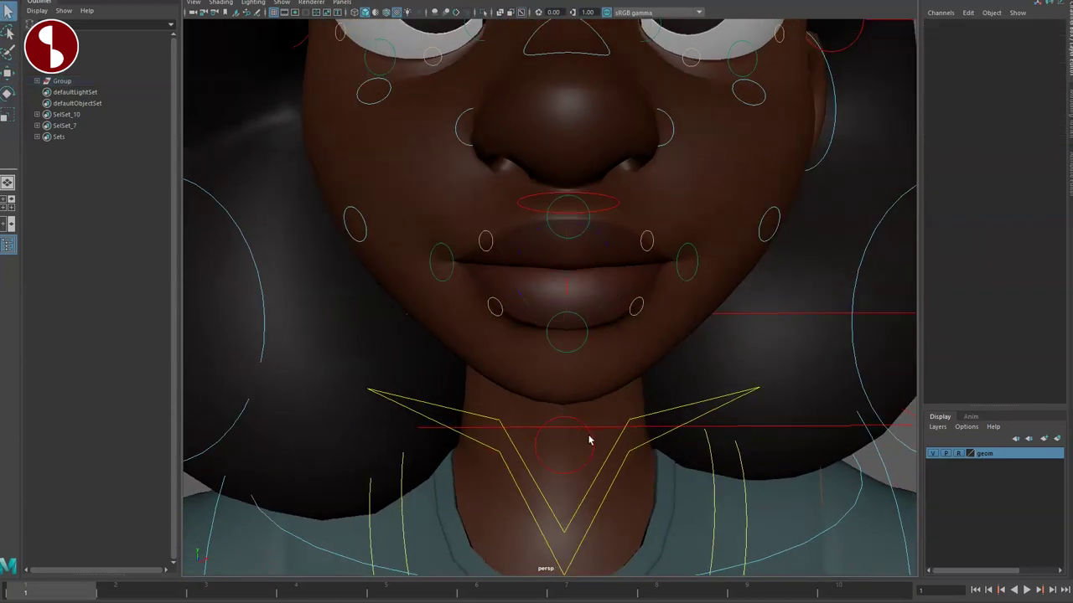
alt+drag(589, 440, 561, 310)
click(596, 378)
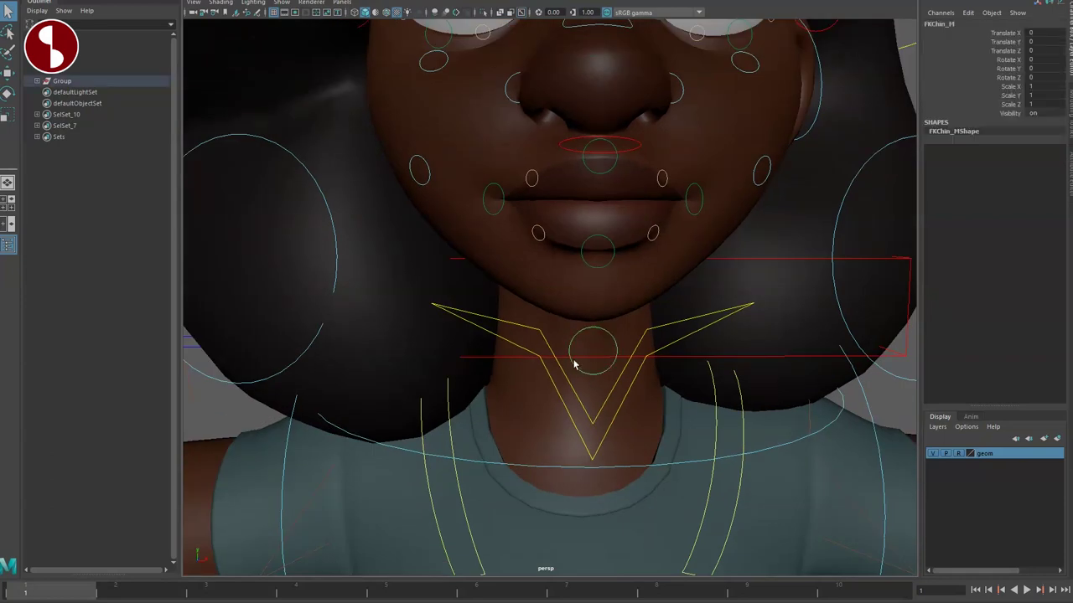
drag(589, 339, 582, 303)
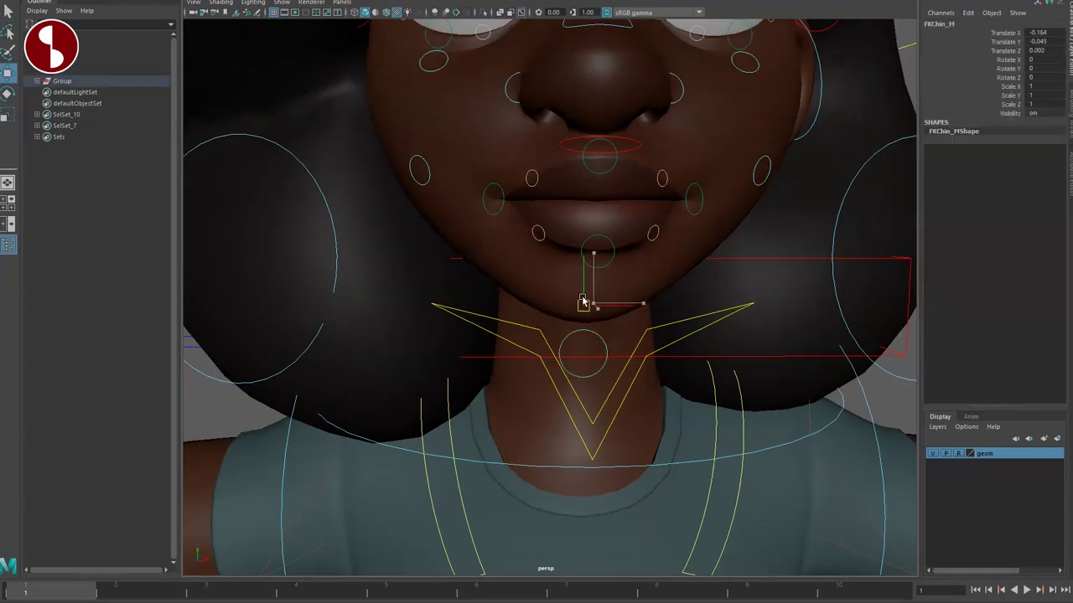
click(584, 403)
click(581, 407)
Rotate FKJaw_M to open the mouth
key(e)
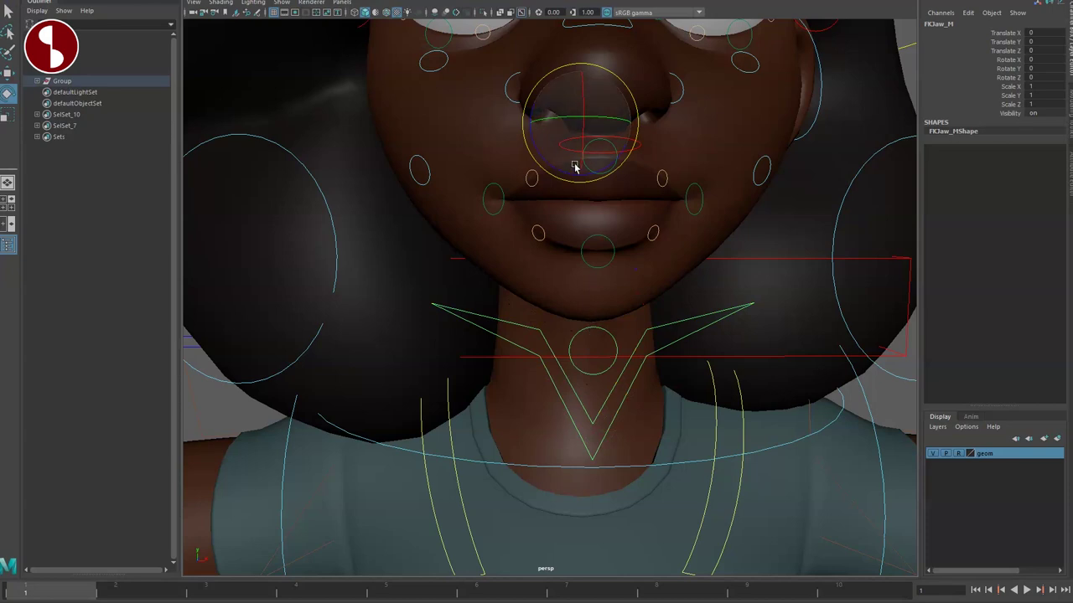
drag(581, 137, 579, 148)
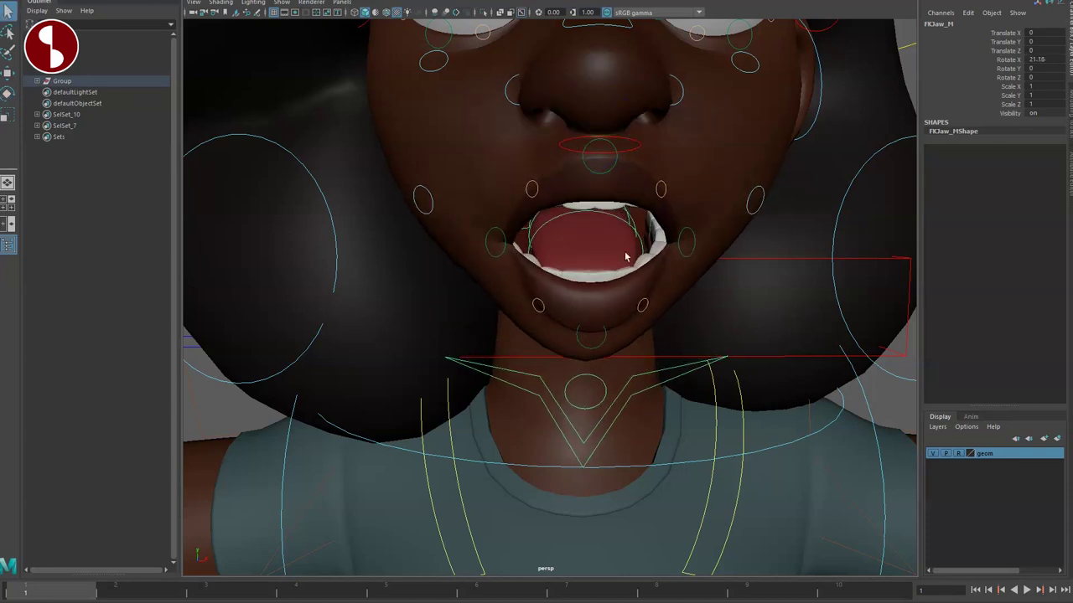
alt+middle_drag(579, 148, 557, 226)
scroll(630, 270, up, 3)
Pull the Lip6_L corner right and lower the lowerLip controls to show the teeth
click(673, 212)
mouse_move(674, 212)
mouse_down()
mouse_move(758, 208)
mouse_move(670, 209)
mouse_move(665, 191)
mouse_move(683, 156)
mouse_move(718, 168)
mouse_up()
click(529, 345)
click(529, 345)
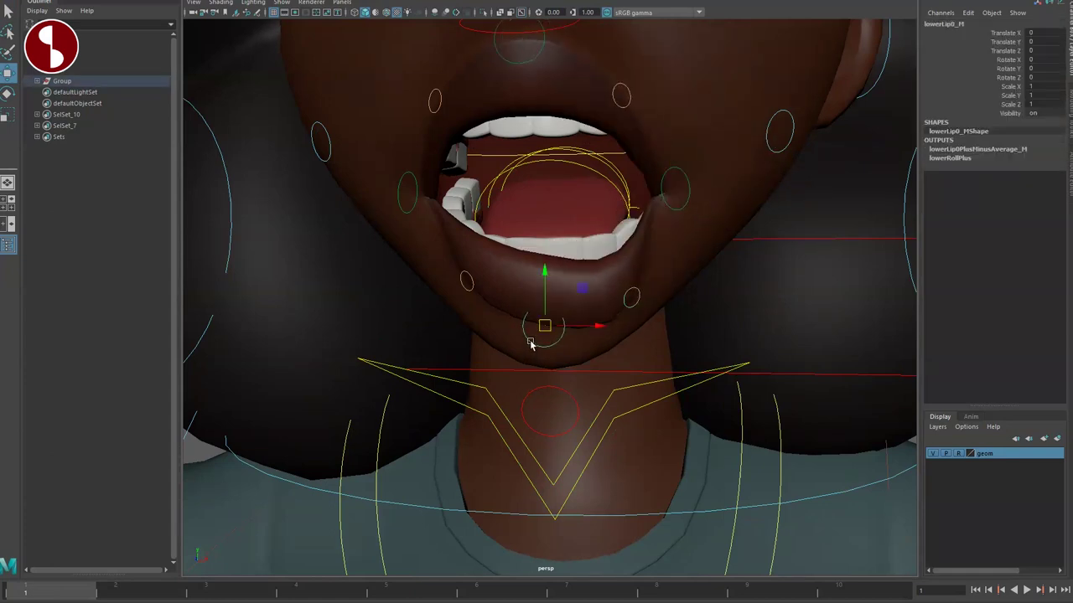
drag(531, 340, 518, 363)
mouse_move(451, 295)
mouse_down()
mouse_move(431, 293)
mouse_move(452, 290)
mouse_move(503, 210)
mouse_up()
Rotate FKTongue1_M to push the tongue forward inside the open mouth
mouse_move(618, 174)
alt+mouse_down()
mouse_move(605, 183)
mouse_move(584, 151)
alt+mouse_up()
click(589, 151)
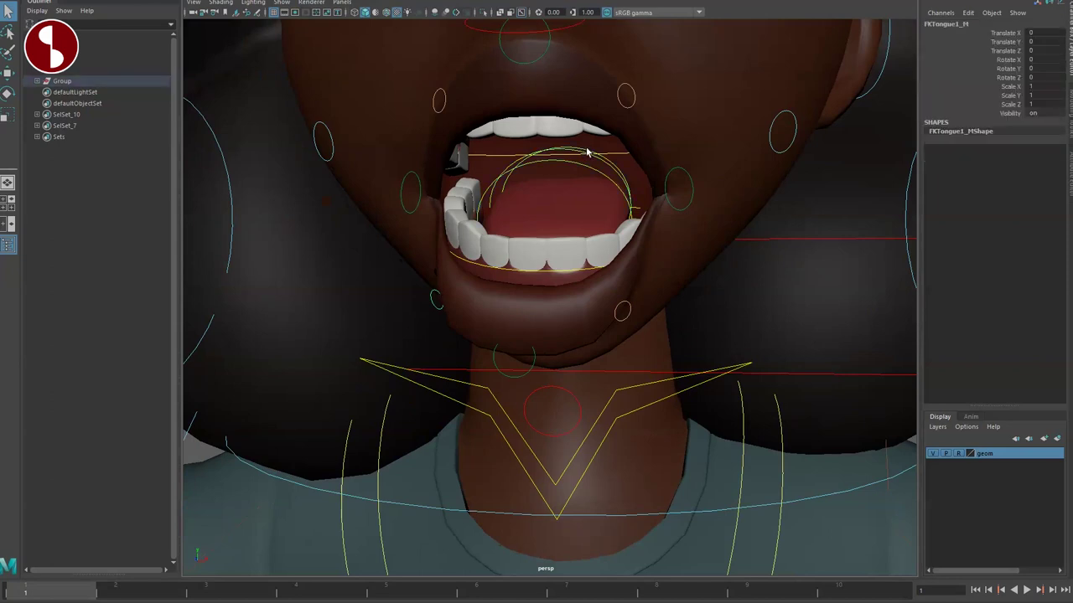
alt+drag(597, 212, 612, 218)
key(e)
mouse_move(545, 209)
mouse_down()
mouse_move(551, 187)
mouse_move(581, 283)
mouse_move(587, 192)
mouse_move(419, 299)
mouse_move(565, 285)
mouse_move(567, 271)
mouse_move(627, 271)
mouse_move(617, 247)
mouse_move(562, 270)
mouse_move(504, 266)
mouse_up()
key(w)
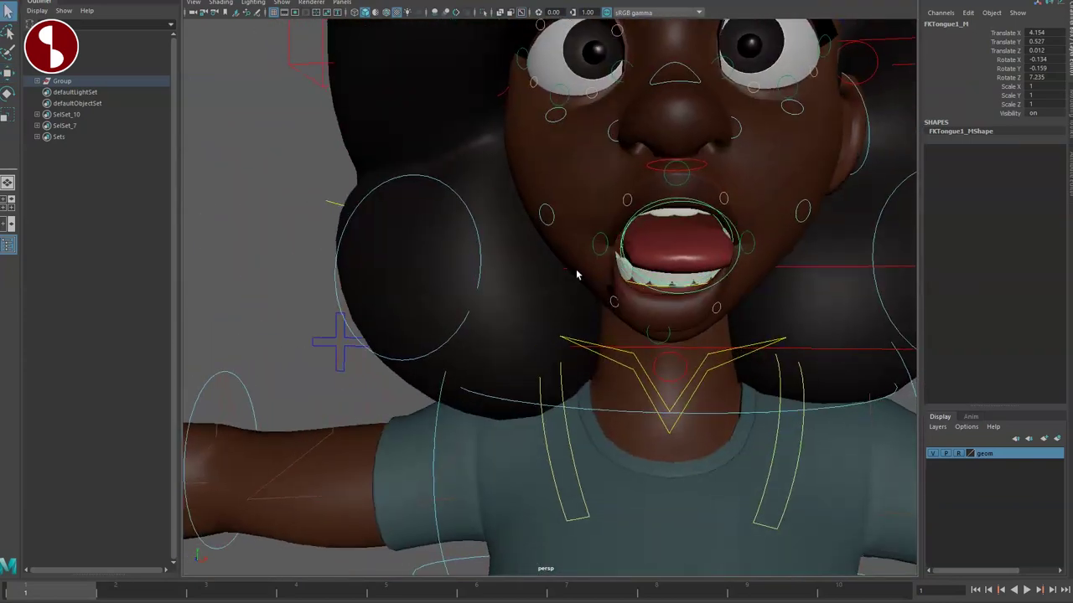
Revert the jaw and face poses and test moving the FKHair_R hair control
key(ctrl+z)
key(ctrl+z)
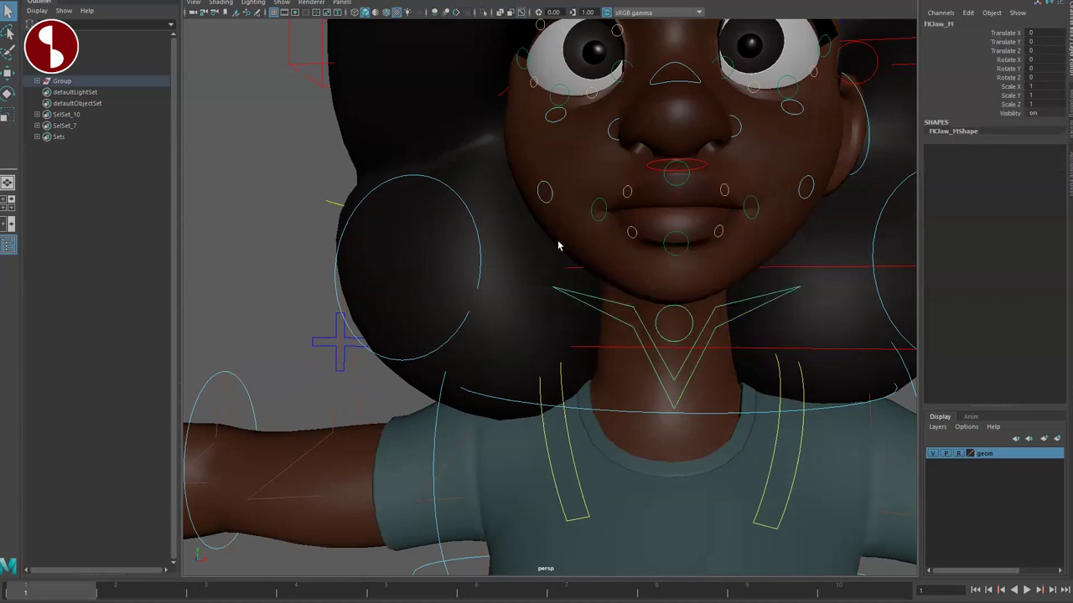
scroll(482, 224, down, 2)
scroll(517, 242, down, 2)
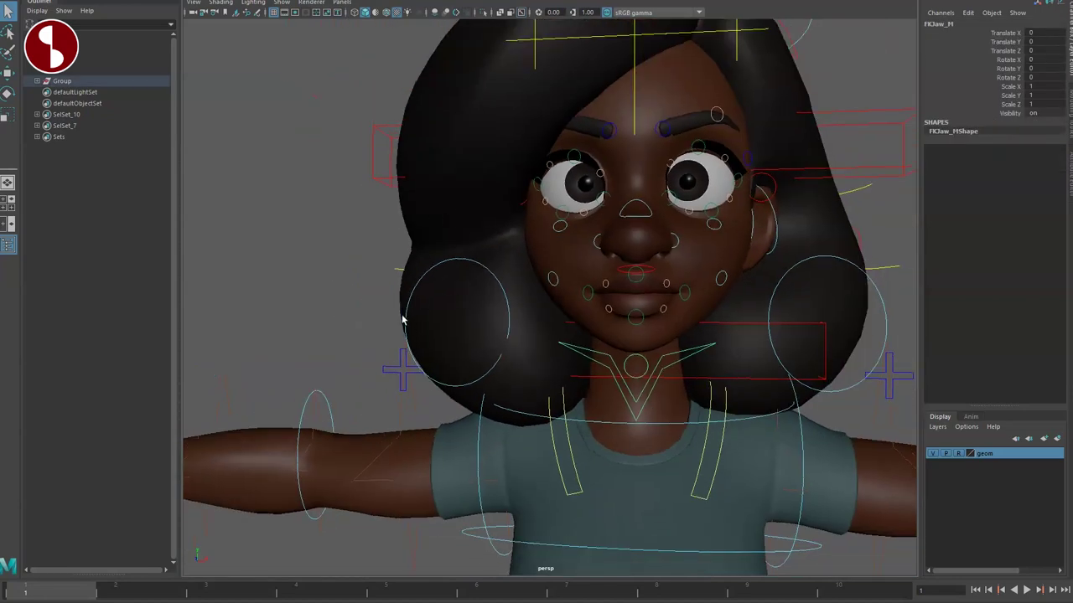
key(ctrl+z)
key(ctrl+z)
key(ctrl+z)
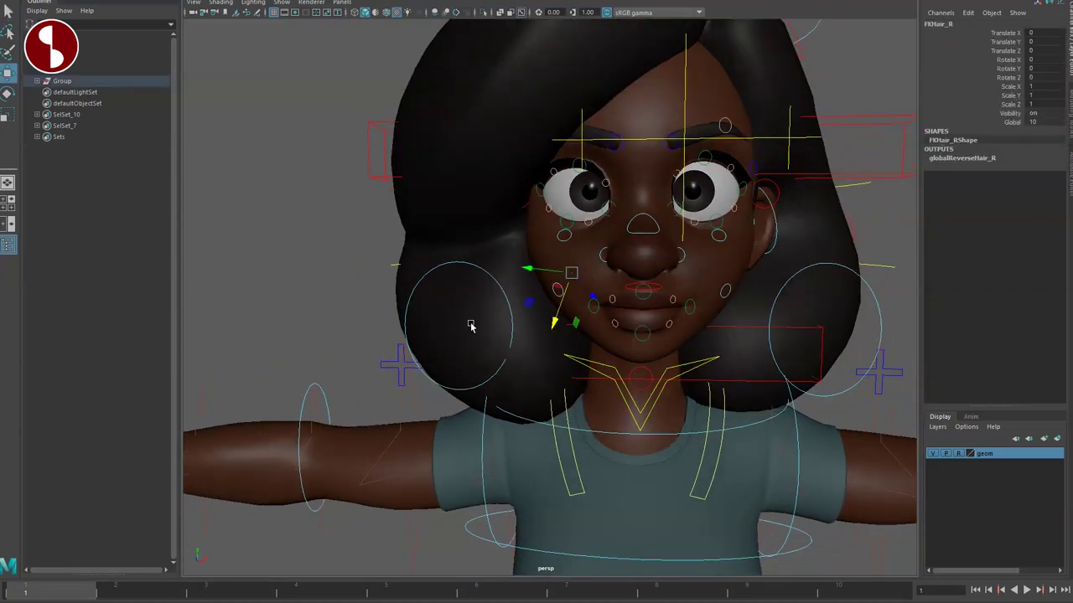
mouse_move(575, 273)
mouse_down()
mouse_move(536, 289)
mouse_move(348, 253)
mouse_move(479, 286)
mouse_up()
key(ctrl+z)
scroll(549, 293, down, 2)
Tilt FKHead_M and FKNeck_M, resetting each back to zero rotation
key(e)
click(600, 340)
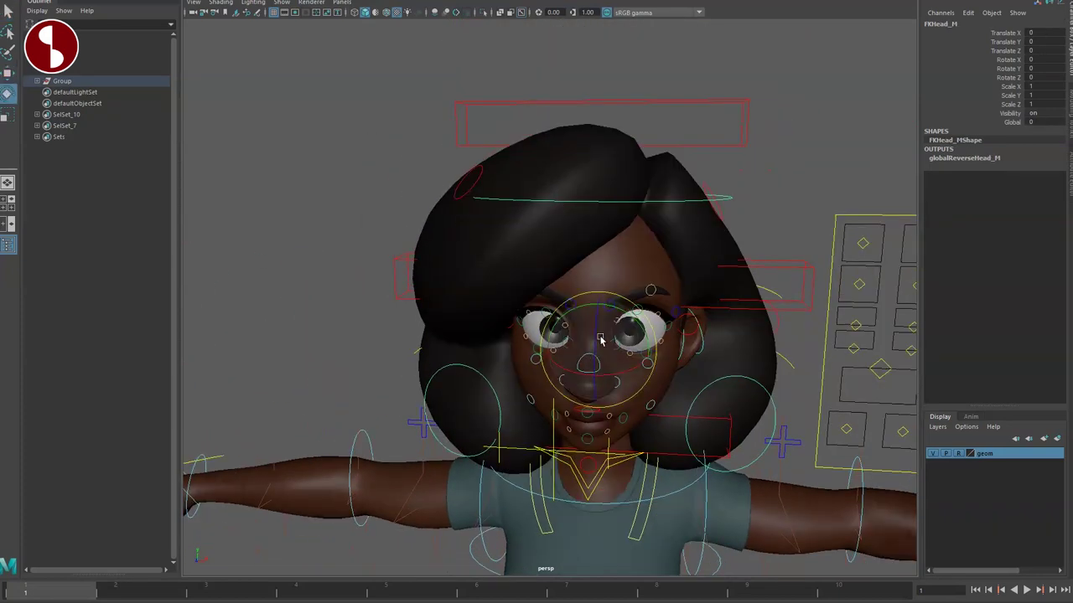
drag(609, 325, 625, 342)
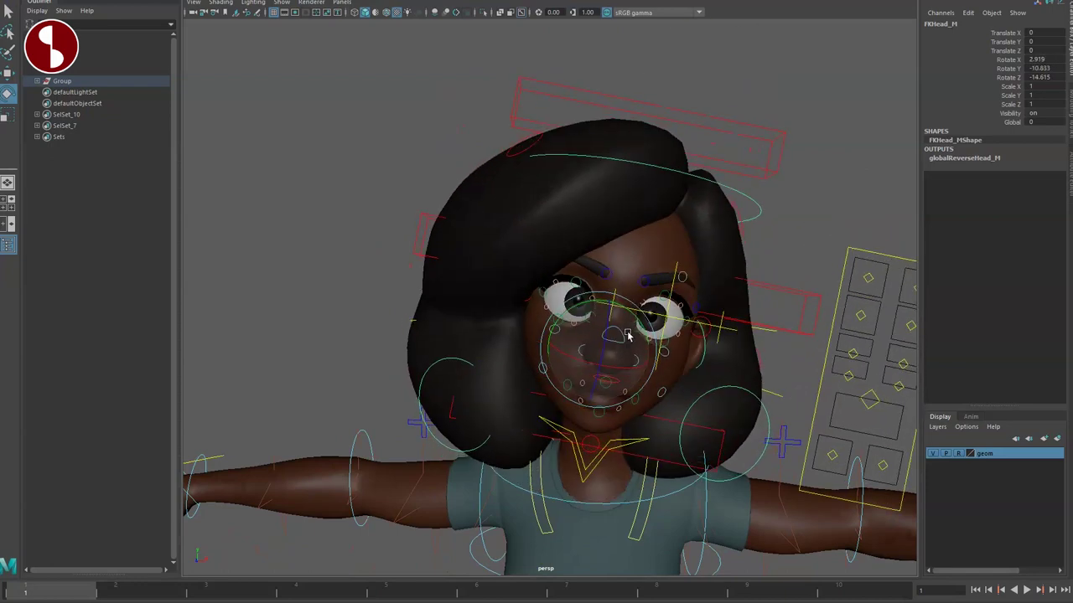
key(ctrl+z)
key(ctrl+z)
click(509, 485)
drag(578, 440, 593, 428)
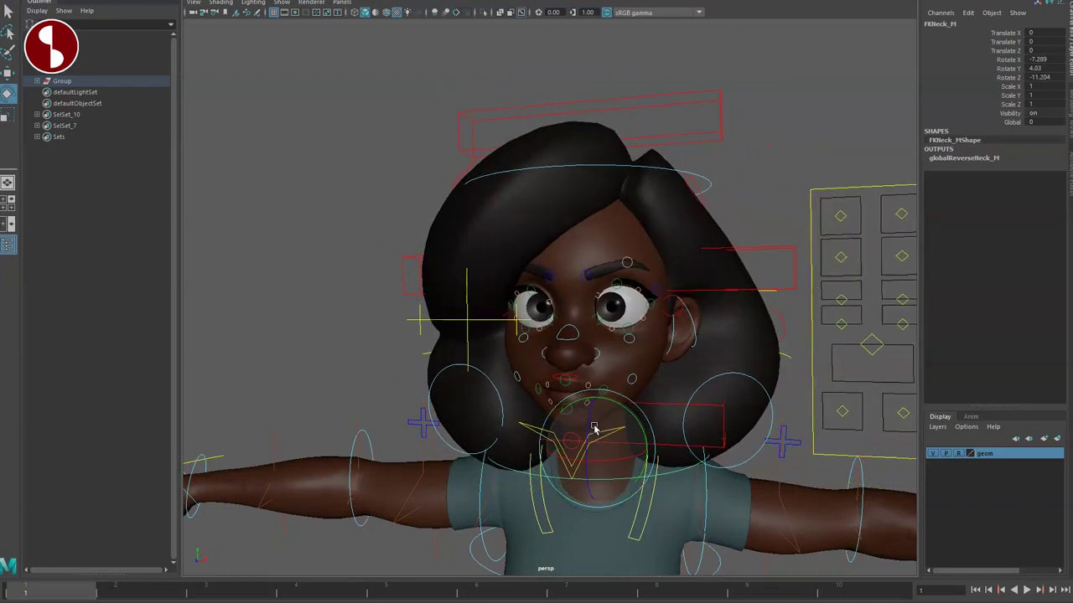
key(ctrl+z)
Orbit around the head and select the FKFaceUpper_M control
click(939, 124)
alt+drag(535, 266, 713, 201)
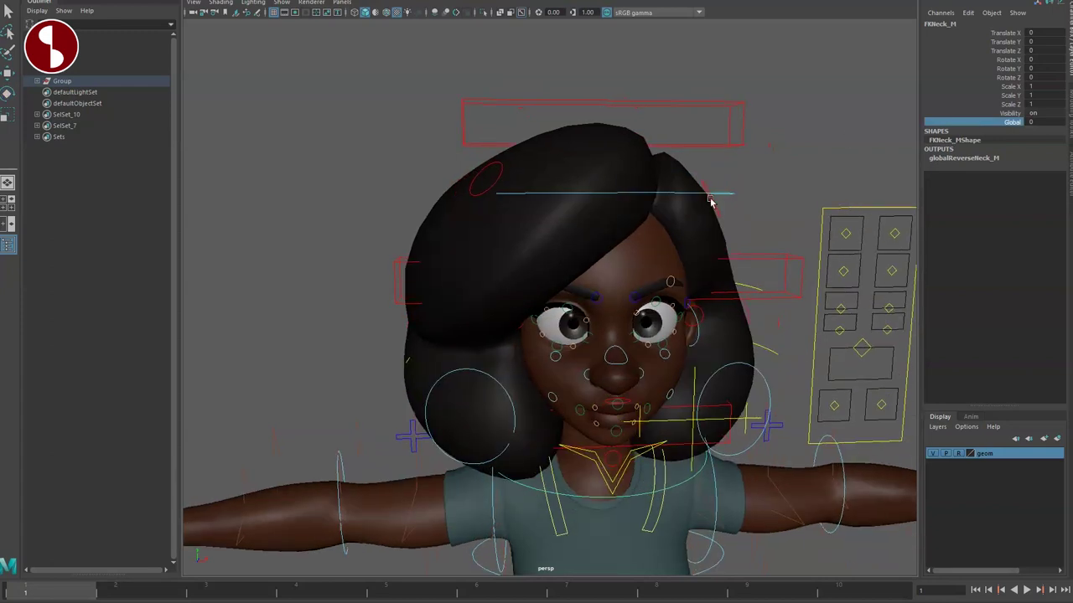
key(ctrl+z)
mouse_move(684, 286)
alt+mouse_down()
mouse_move(851, 222)
mouse_move(556, 256)
mouse_move(616, 188)
mouse_move(553, 270)
alt+mouse_up()
click(616, 189)
mouse_move(435, 259)
alt+mouse_down()
mouse_move(566, 320)
mouse_move(524, 295)
alt+mouse_up()
Move the lower-face control to deform the jaw and lower ctrlMouth_M to open the mouth
key(w)
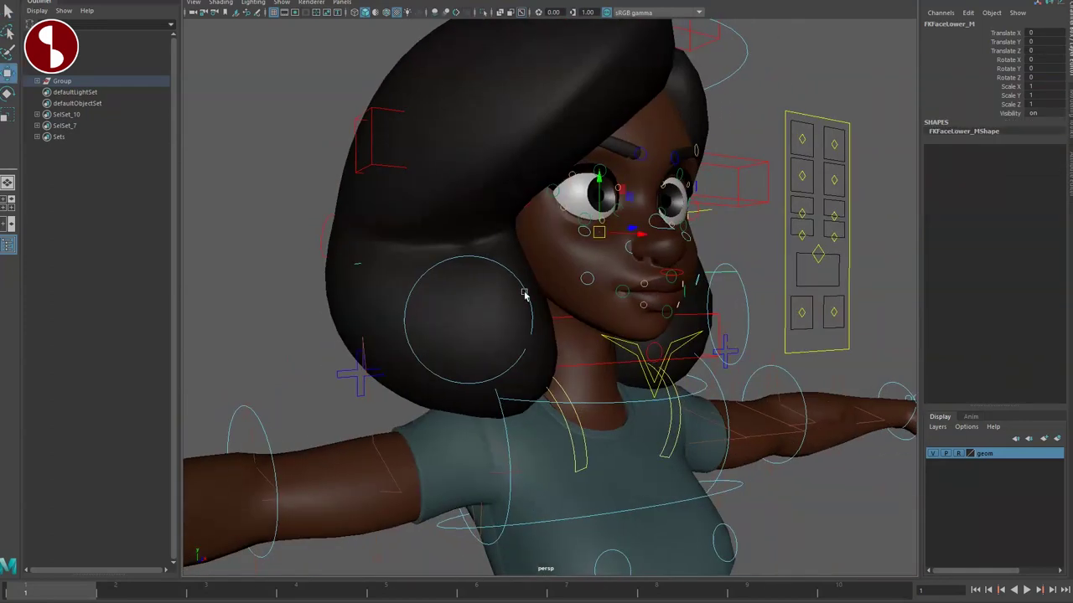
mouse_move(595, 232)
mouse_down()
mouse_move(684, 300)
mouse_move(670, 310)
mouse_move(468, 305)
mouse_up()
key(q)
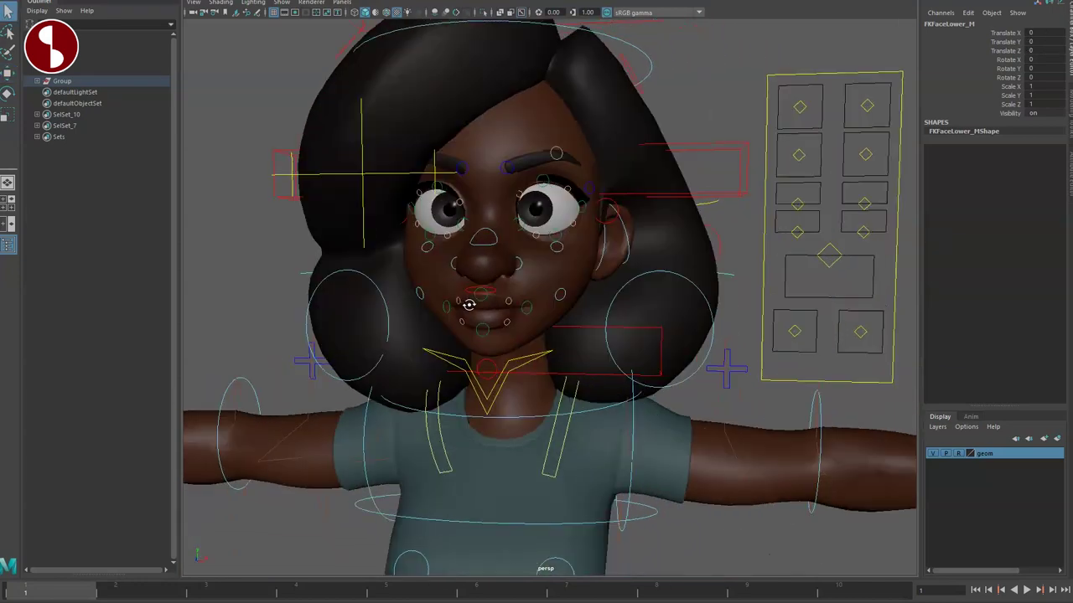
alt+middle_drag(550, 291, 527, 302)
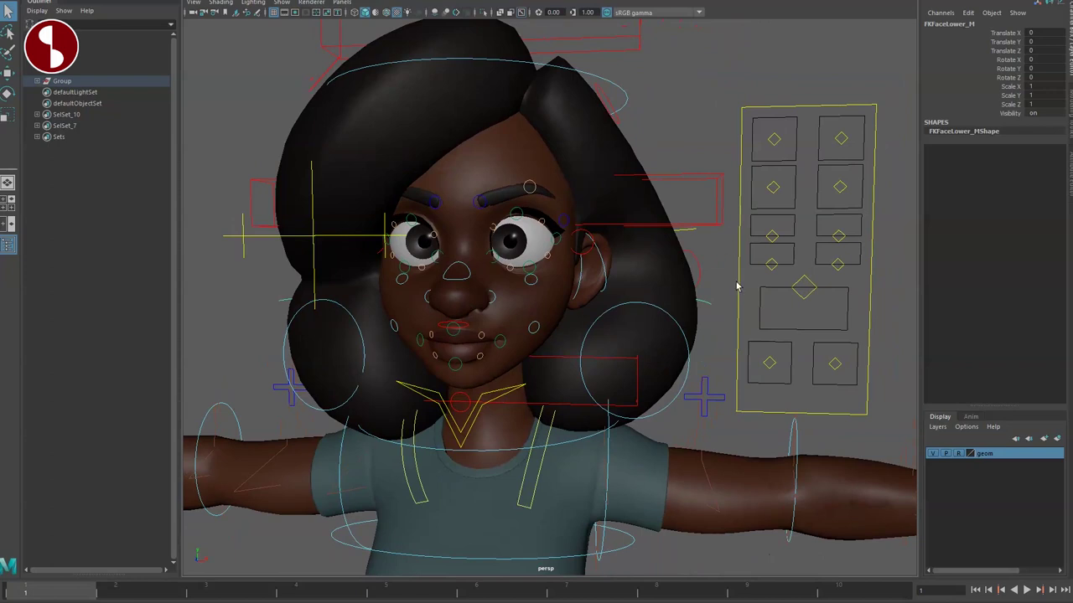
click(804, 289)
mouse_move(804, 290)
mouse_down()
mouse_move(806, 311)
mouse_move(813, 283)
mouse_move(785, 329)
mouse_move(754, 283)
mouse_move(827, 251)
mouse_move(891, 269)
mouse_move(865, 310)
mouse_move(759, 292)
mouse_move(803, 289)
mouse_up()
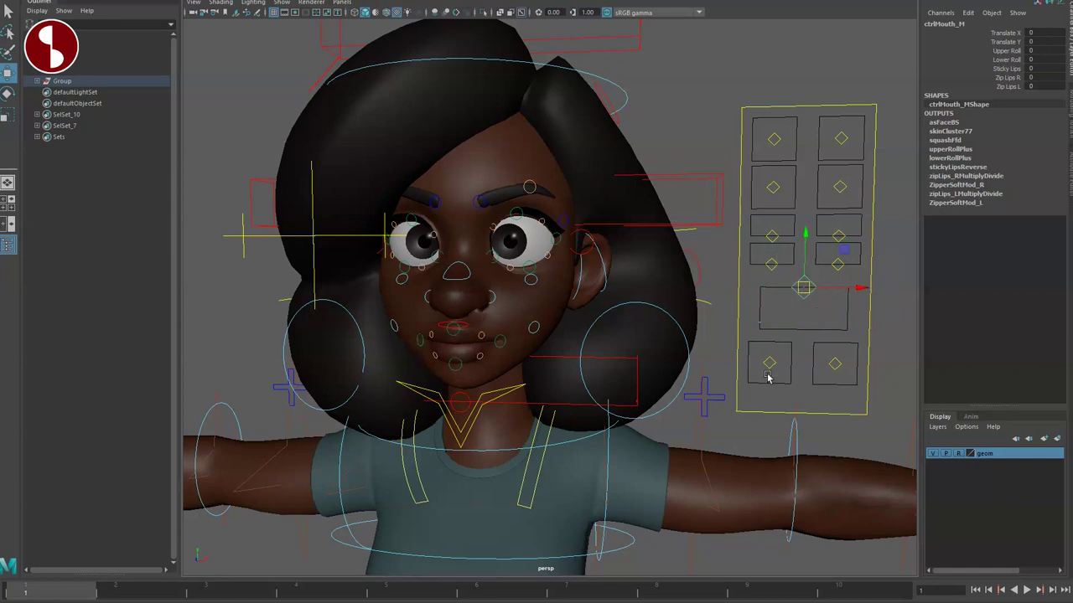
Raise both mouth corners into a smile and shift the right nose and cheek controls
click(769, 364)
drag(751, 388, 776, 340)
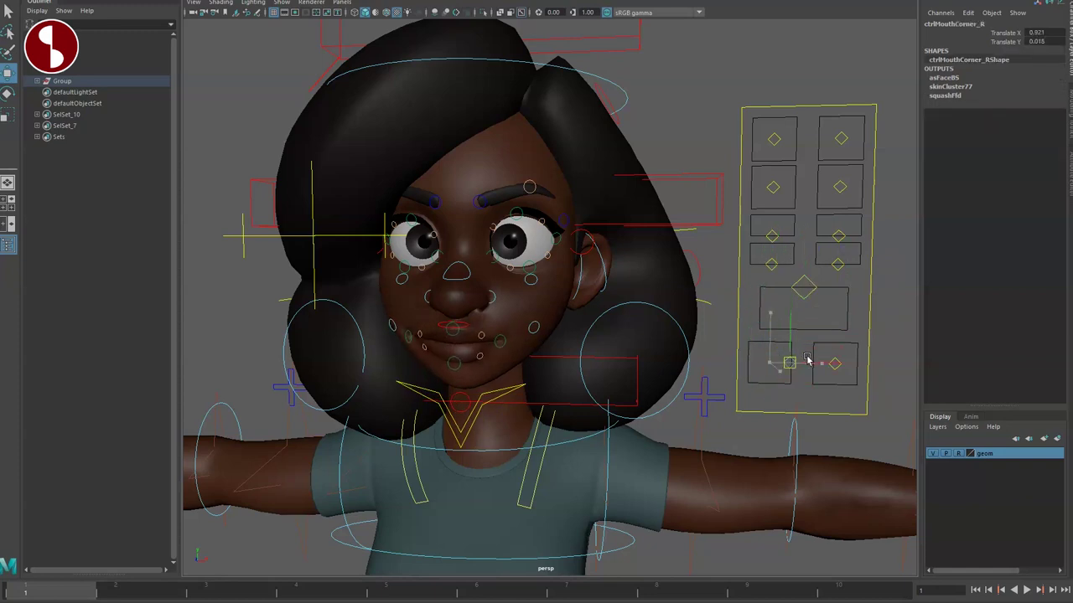
mouse_move(835, 368)
mouse_down()
mouse_move(855, 355)
mouse_move(761, 349)
mouse_move(778, 268)
mouse_move(757, 270)
mouse_up()
click(779, 267)
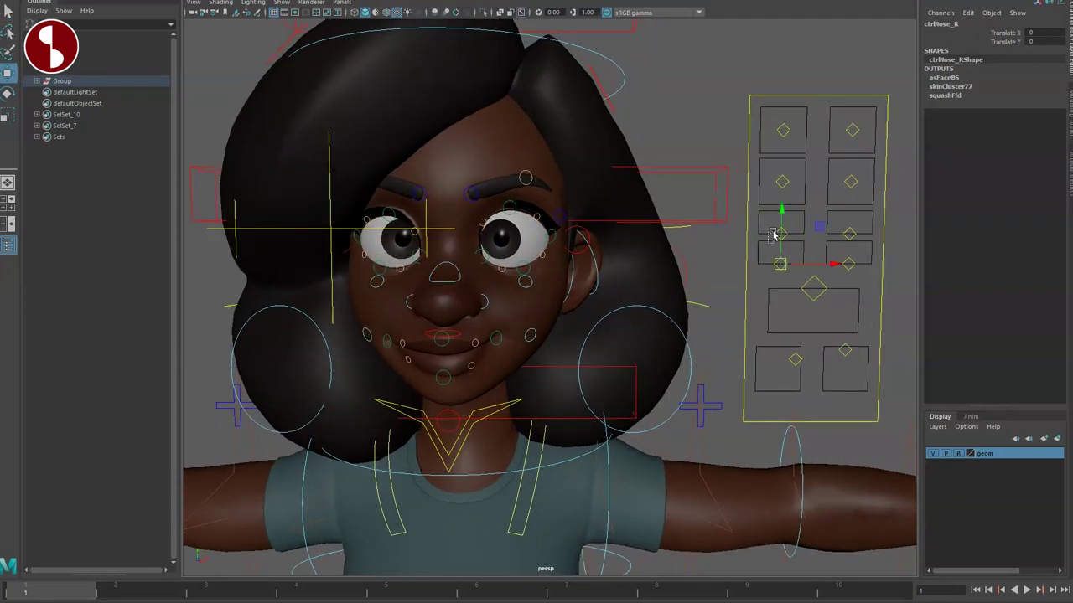
mouse_move(780, 235)
mouse_down()
mouse_move(756, 210)
mouse_move(804, 230)
mouse_move(801, 268)
mouse_move(833, 246)
mouse_move(850, 253)
mouse_move(756, 210)
mouse_move(779, 239)
mouse_up()
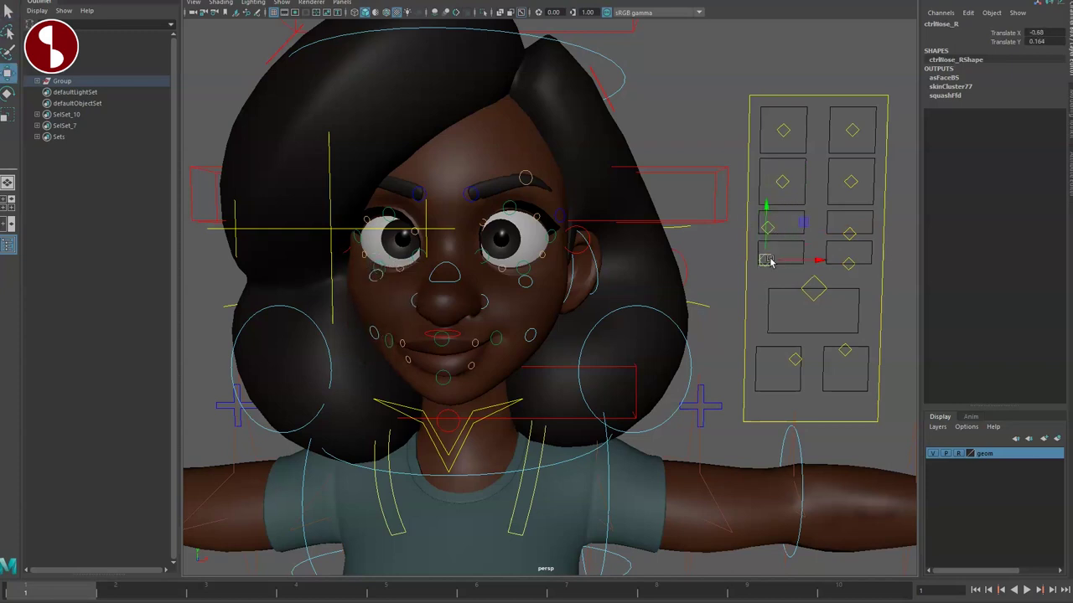
Shift the eyes using the ctrlEye_R and ctrlEye_L controls
click(780, 180)
mouse_move(780, 180)
mouse_down()
mouse_move(761, 199)
mouse_move(757, 179)
mouse_move(785, 190)
mouse_up()
click(865, 170)
click(850, 181)
mouse_move(850, 181)
mouse_down()
mouse_move(830, 187)
mouse_move(844, 183)
mouse_up()
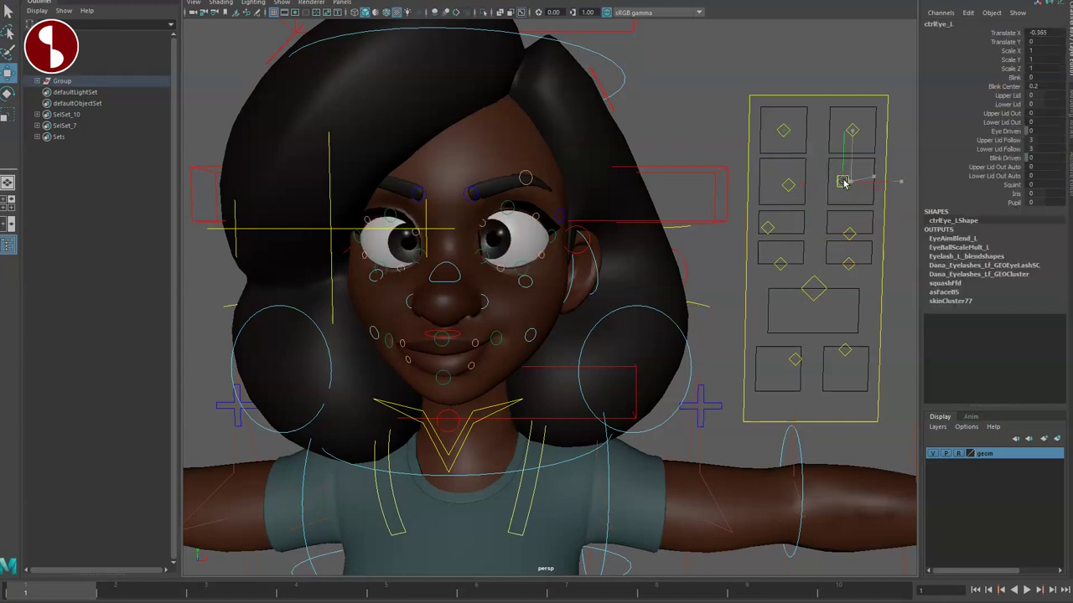
Test raising and shifting ctrlBrow_L and ctrlBrow_R, leaving the brows neutral
click(853, 130)
mouse_move(850, 136)
mouse_down()
mouse_move(850, 112)
mouse_move(829, 112)
mouse_move(835, 91)
mouse_move(891, 136)
mouse_move(790, 159)
mouse_move(821, 89)
mouse_move(856, 134)
mouse_move(770, 125)
mouse_move(800, 115)
mouse_move(790, 106)
mouse_move(805, 136)
mouse_move(787, 150)
mouse_move(757, 148)
mouse_move(749, 134)
mouse_up()
click(782, 132)
mouse_move(846, 151)
mouse_down()
mouse_move(835, 149)
mouse_move(843, 128)
mouse_up()
click(777, 141)
mouse_move(773, 131)
mouse_down()
mouse_move(788, 127)
mouse_move(790, 175)
mouse_up()
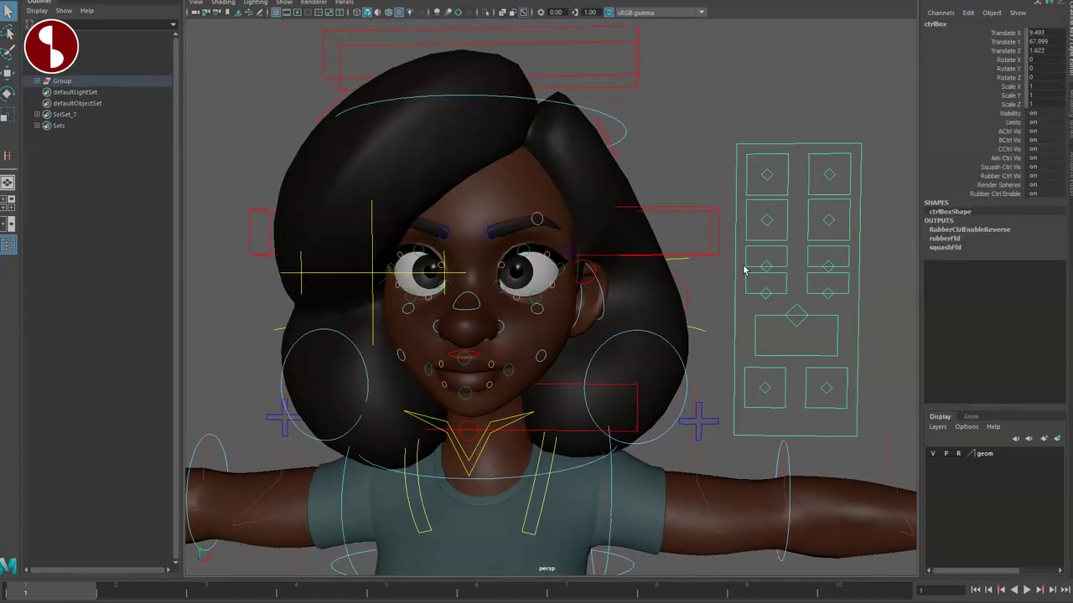
Unlock ctrlBox's Translate channels and move the board up to 10.579, 71.391, 1.299
alt+drag(742, 270, 718, 258)
drag(995, 113, 998, 193)
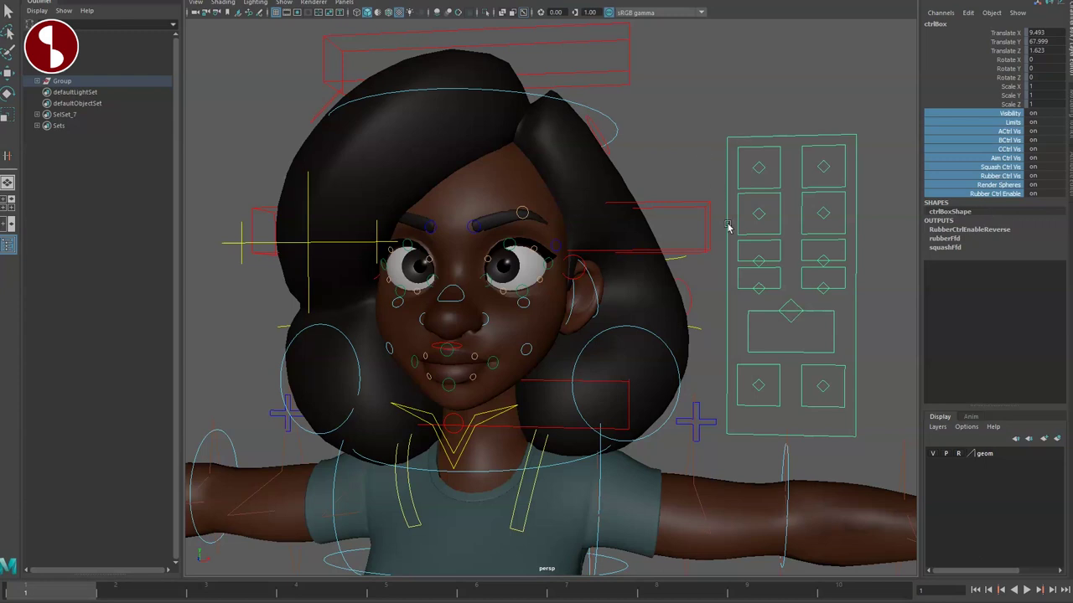
click(742, 185)
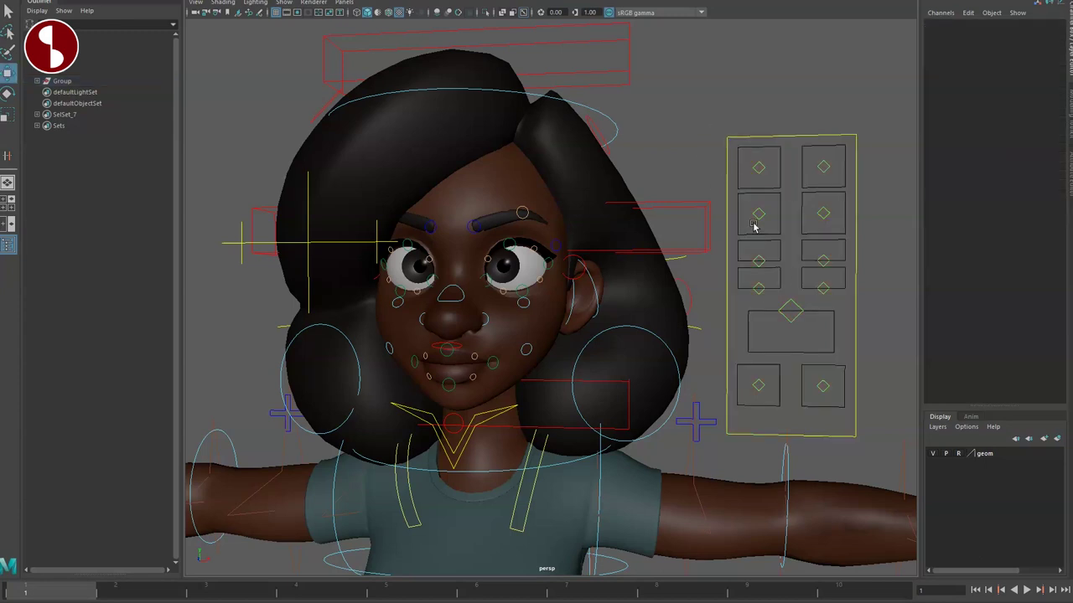
click(730, 146)
drag(997, 33, 981, 50)
right_click(981, 54)
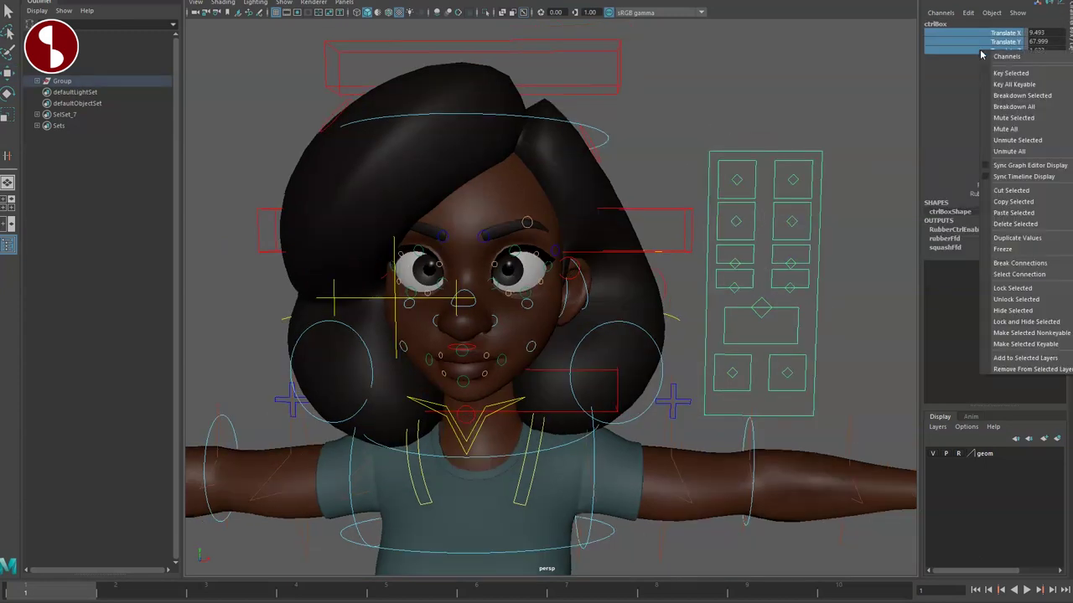
click(1021, 299)
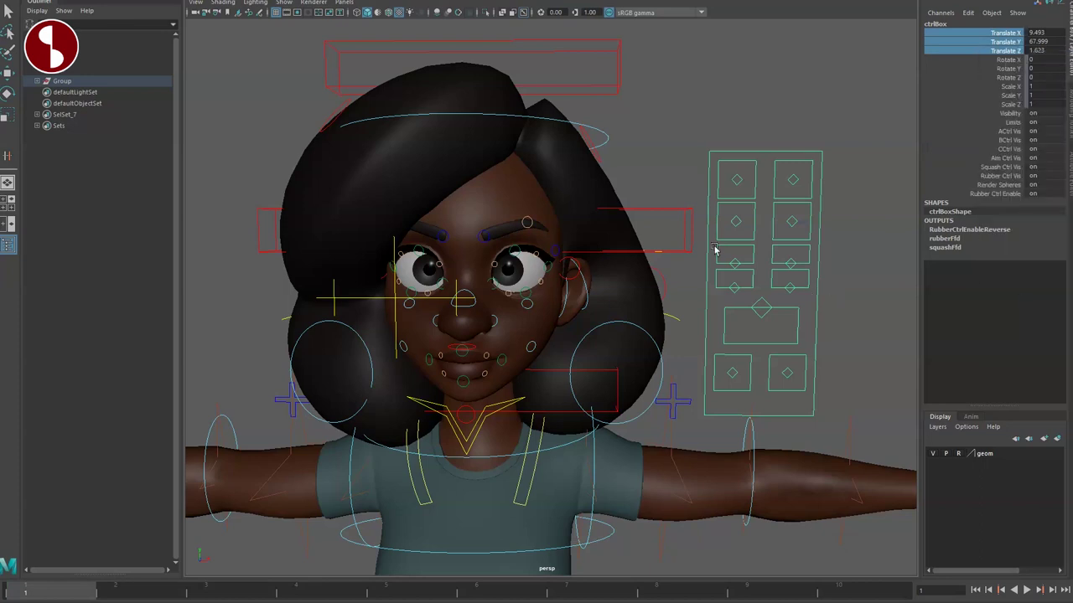
mouse_move(763, 266)
mouse_down()
mouse_move(788, 173)
mouse_move(771, 271)
mouse_move(823, 339)
mouse_move(746, 335)
mouse_move(713, 230)
mouse_move(697, 293)
mouse_up()
alt+right_drag(696, 293, 693, 336)
Select ctrlBrow_R and try its Squeeze and Outer Up Down attributes
click(666, 173)
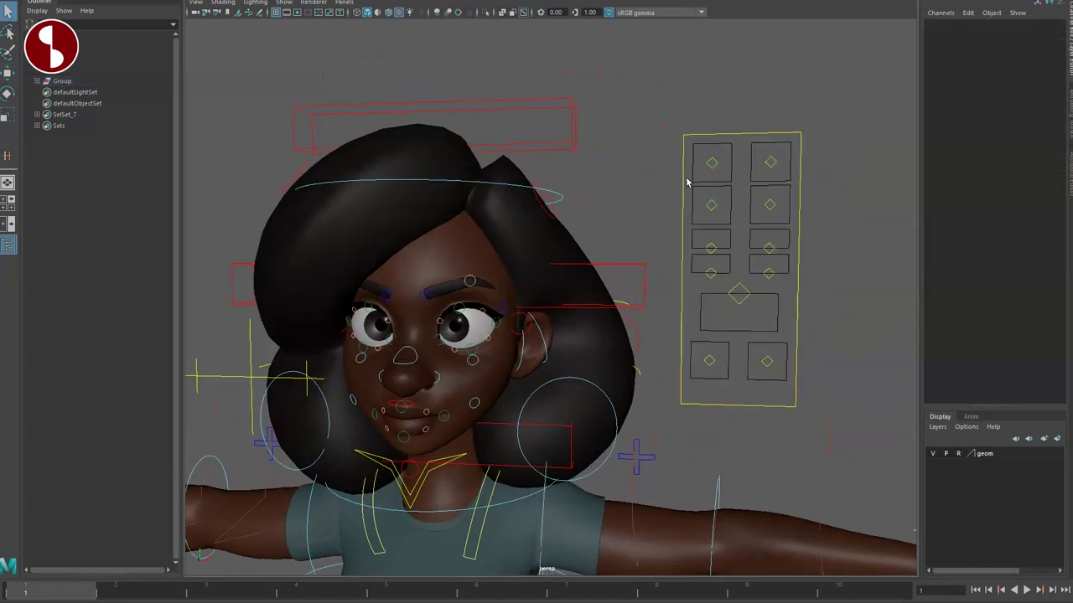
alt+drag(690, 173, 722, 166)
click(724, 165)
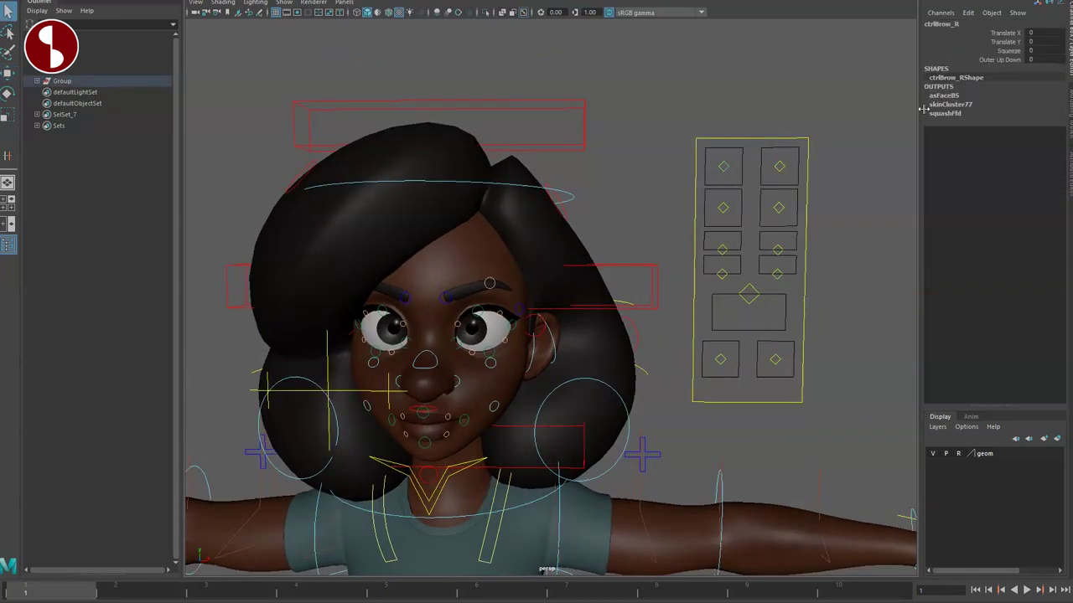
click(986, 52)
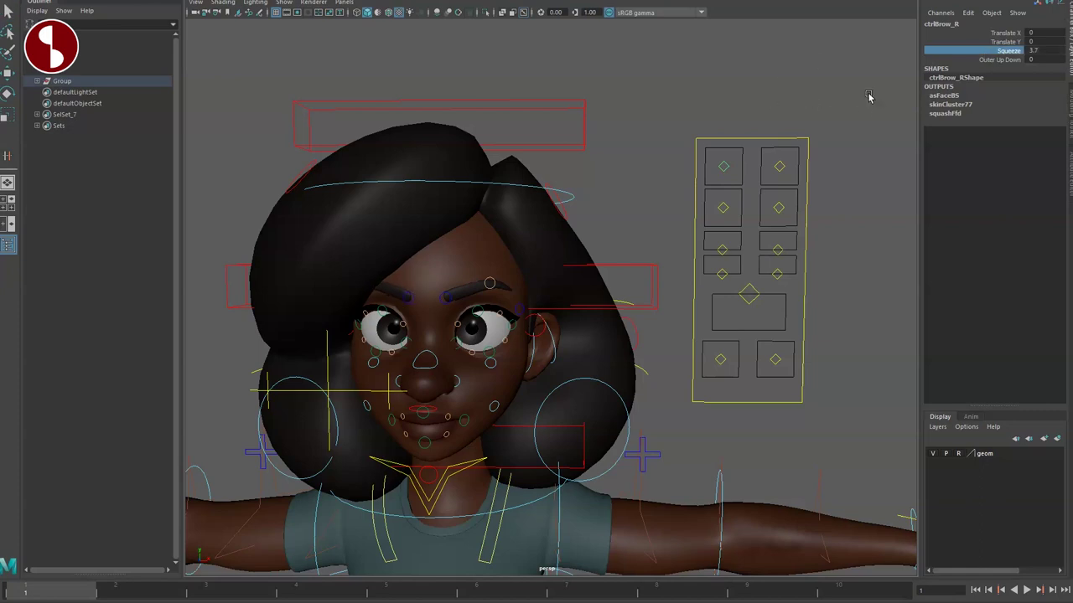
middle_drag(868, 97, 871, 107)
Raise ctrlEye_R's Blink to close the eyelid, check Lower Lid Follow, then select the right cheek
click(724, 210)
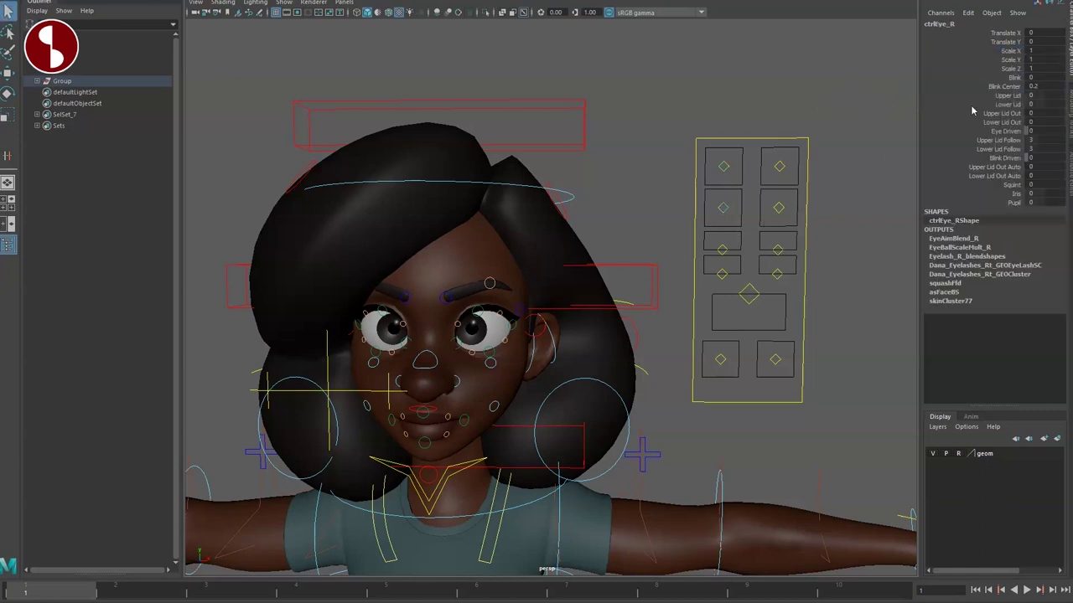
click(987, 78)
mouse_move(887, 88)
middle_down()
mouse_move(789, 117)
mouse_move(889, 124)
middle_up()
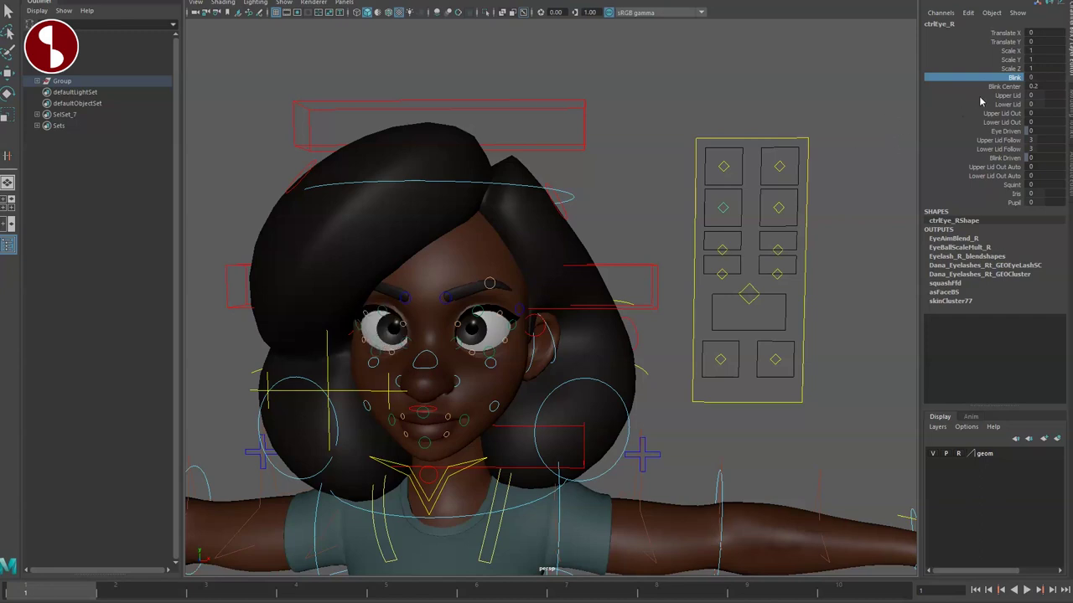
click(1001, 148)
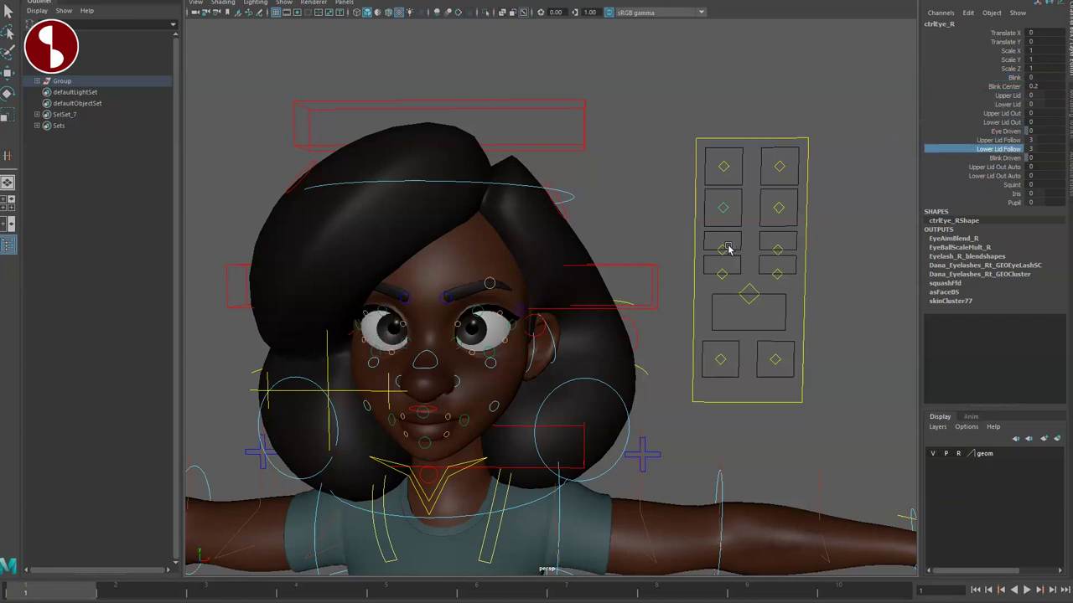
click(726, 251)
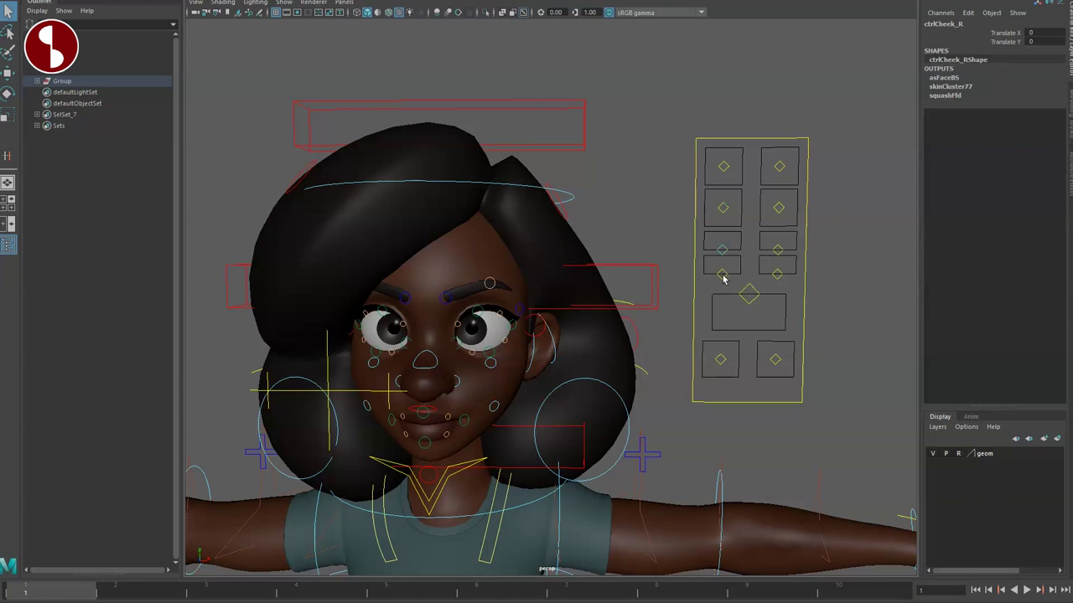
Review ctrlMouth_M's Upper Roll, Lower Roll, Sticky Lips and Zip Lips attributes
click(751, 305)
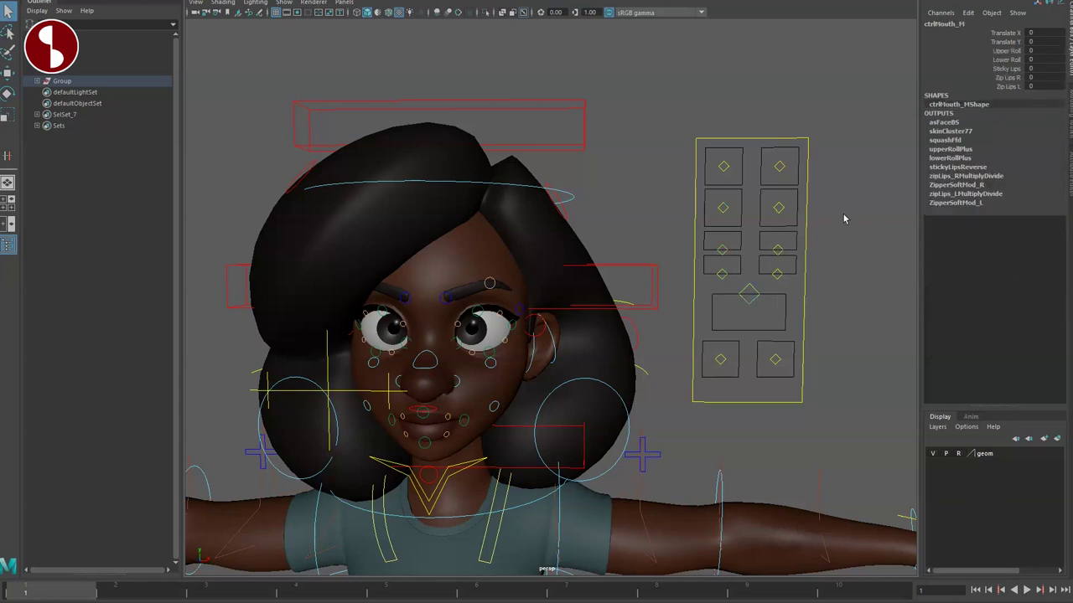
click(987, 60)
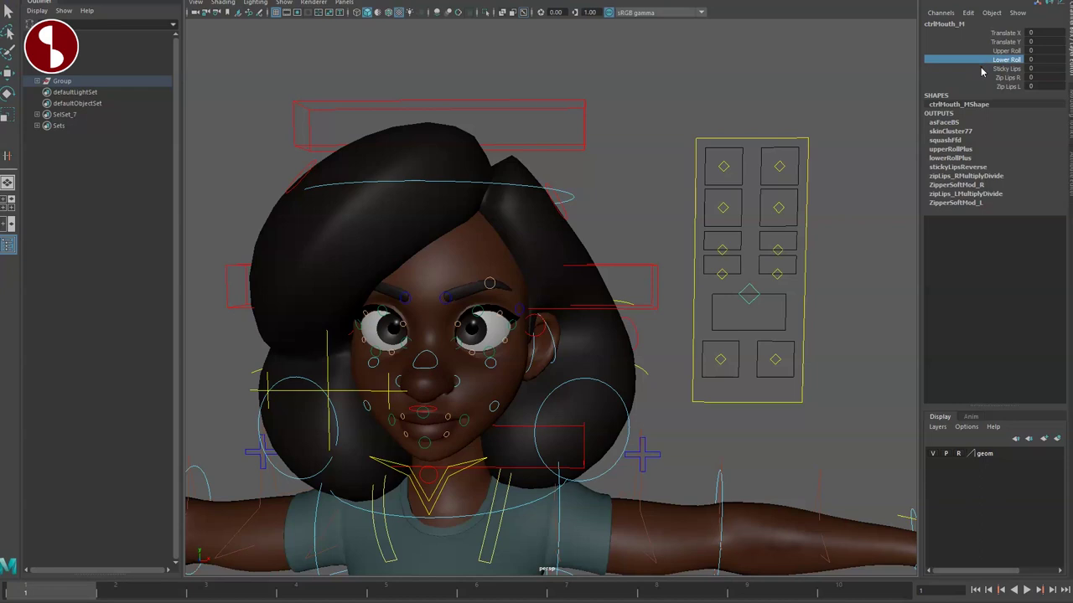
click(984, 68)
click(982, 51)
click(987, 78)
click(984, 87)
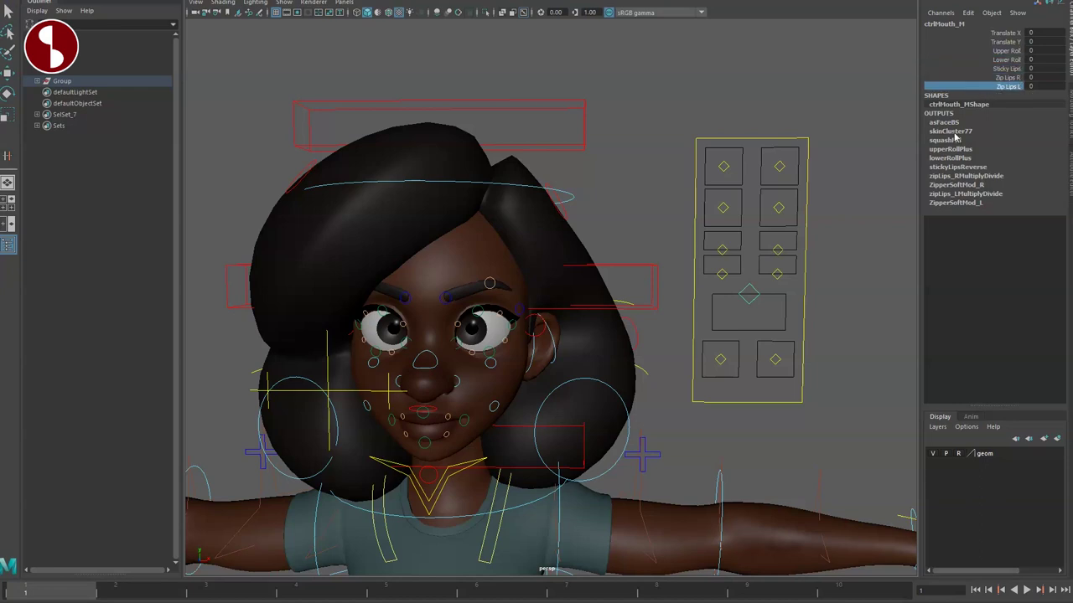
Pull ctrlMouthCorner_R up, undo it, and reselect the face board
click(737, 373)
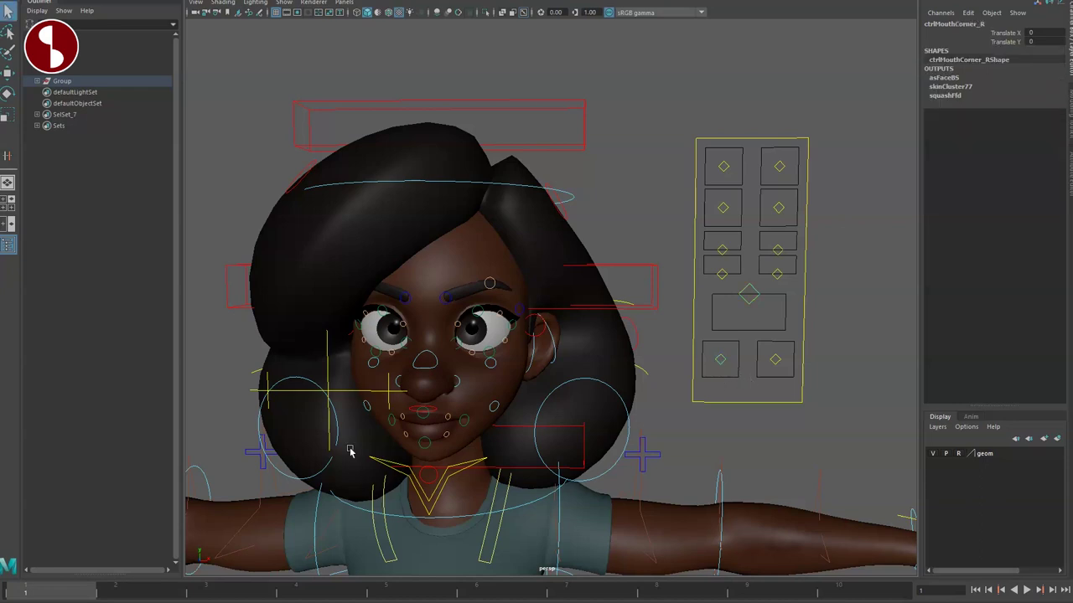
drag(726, 364, 715, 367)
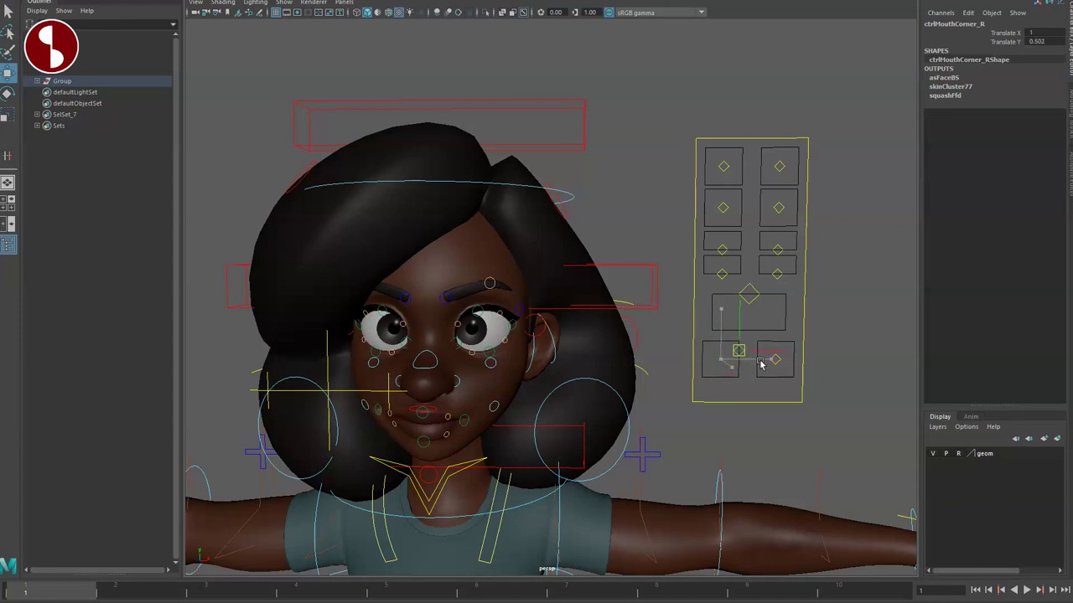
key(ctrl+z)
key(ctrl+z)
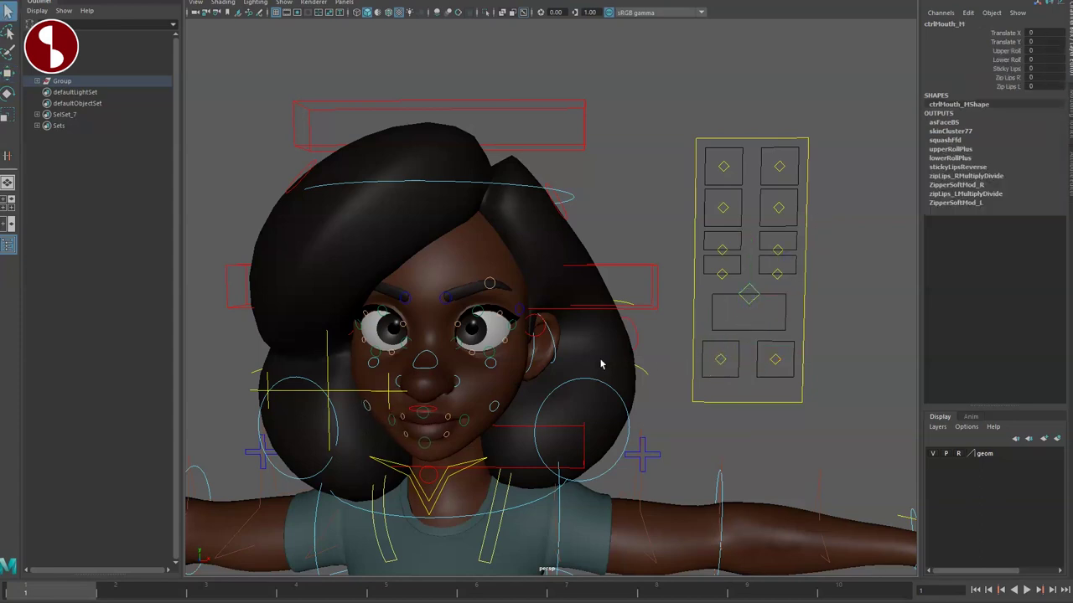
click(686, 252)
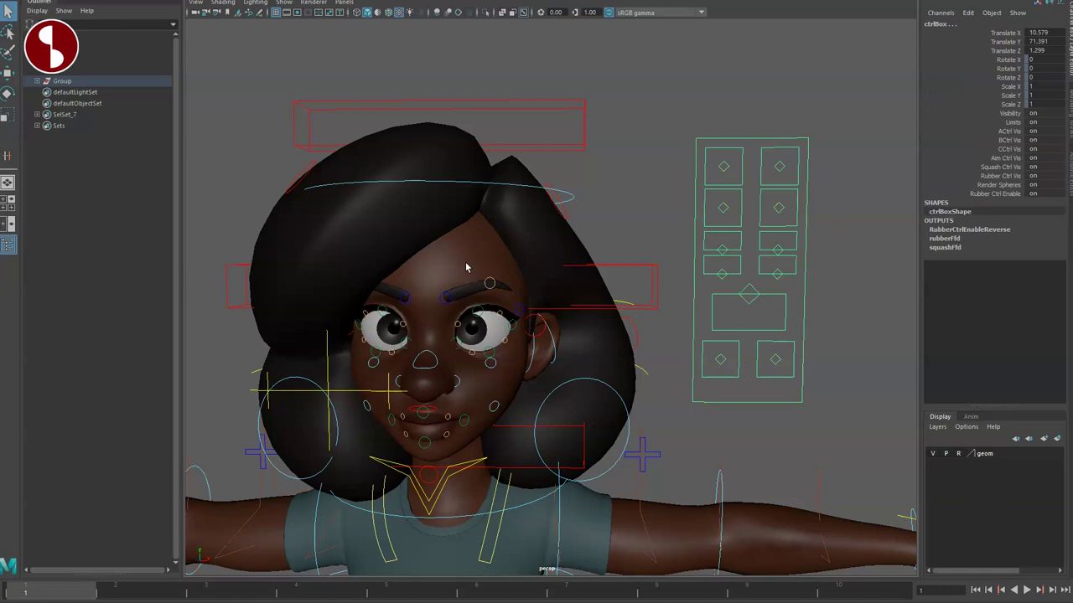
Swing the right hair mass up and left with FKHair_R
mouse_move(435, 294)
alt+mouse_down()
mouse_move(390, 270)
mouse_move(415, 293)
mouse_move(210, 173)
alt+mouse_up()
click(369, 276)
click(418, 293)
click(634, 344)
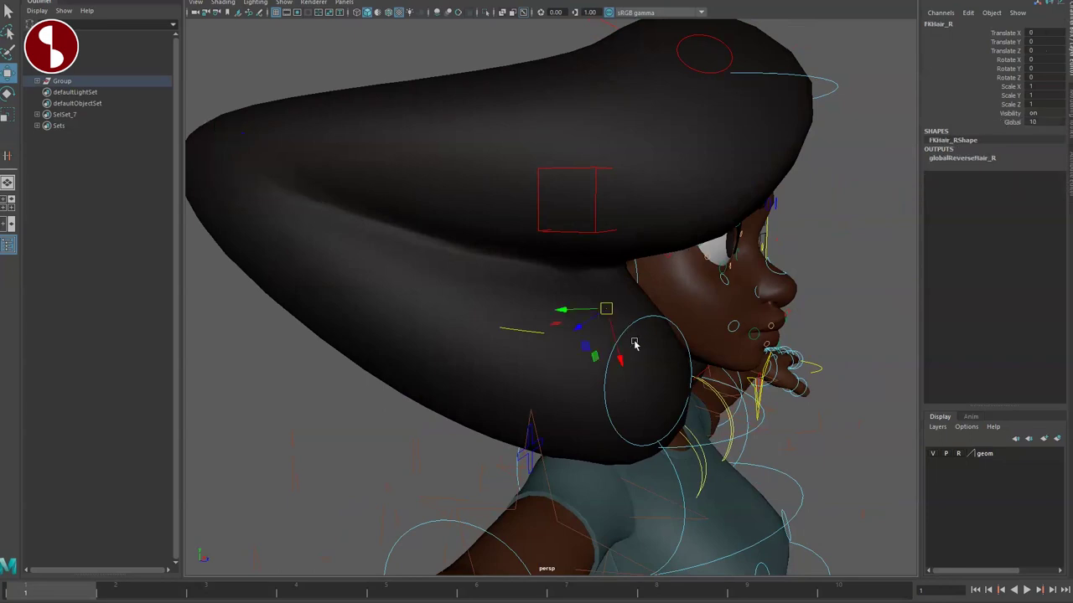
mouse_move(586, 322)
mouse_down()
mouse_move(441, 304)
mouse_move(598, 306)
mouse_move(337, 287)
mouse_move(505, 333)
mouse_move(483, 327)
mouse_move(544, 327)
mouse_move(604, 363)
mouse_up()
Shift FKEyeRegion_R up and right, then undo it back to rest
scroll(546, 363, up, 5)
click(634, 207)
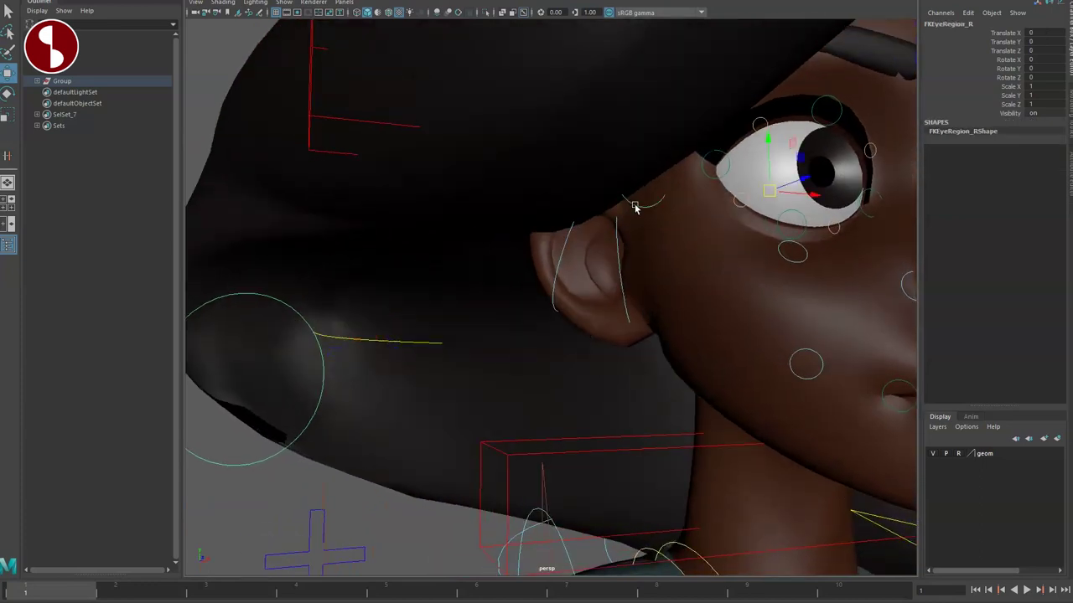
mouse_move(749, 199)
mouse_down()
mouse_move(761, 211)
mouse_move(762, 184)
mouse_move(784, 199)
mouse_move(765, 195)
mouse_up()
key(ctrl+z)
Turn the right ear outward with FKEar_R
mouse_move(625, 304)
alt+mouse_down()
mouse_move(536, 270)
mouse_move(494, 290)
mouse_move(522, 294)
alt+mouse_up()
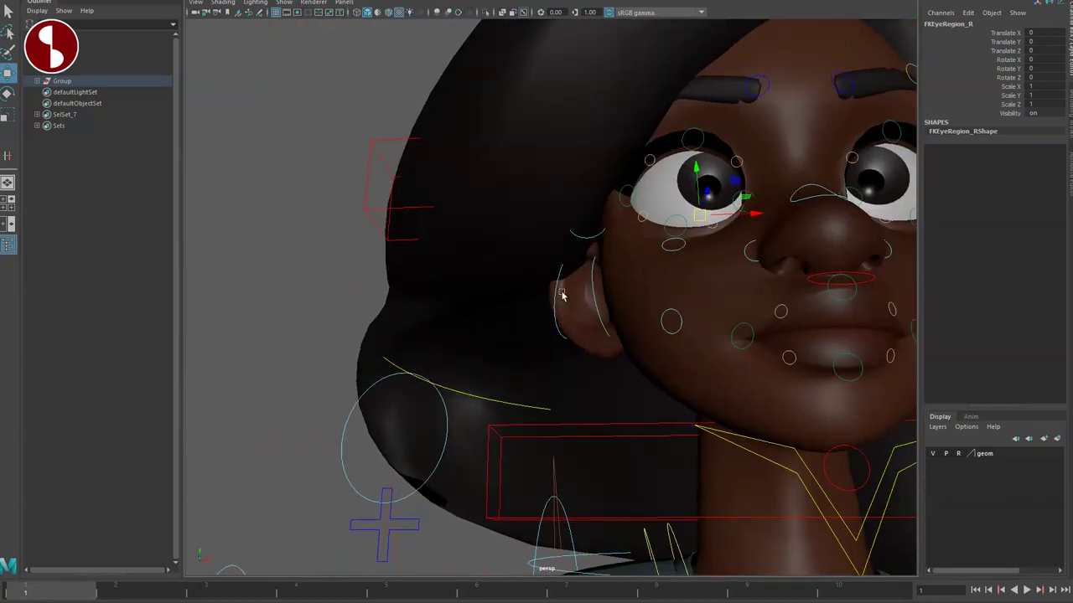
click(593, 297)
click(589, 295)
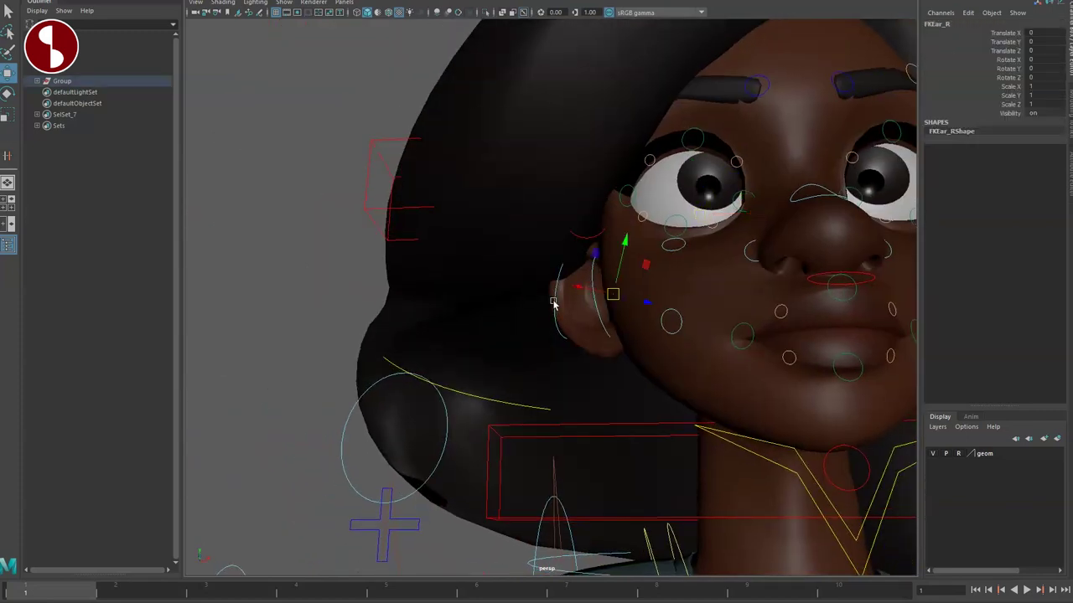
mouse_move(575, 311)
alt+mouse_down()
mouse_move(611, 299)
mouse_move(642, 311)
alt+mouse_up()
key(e)
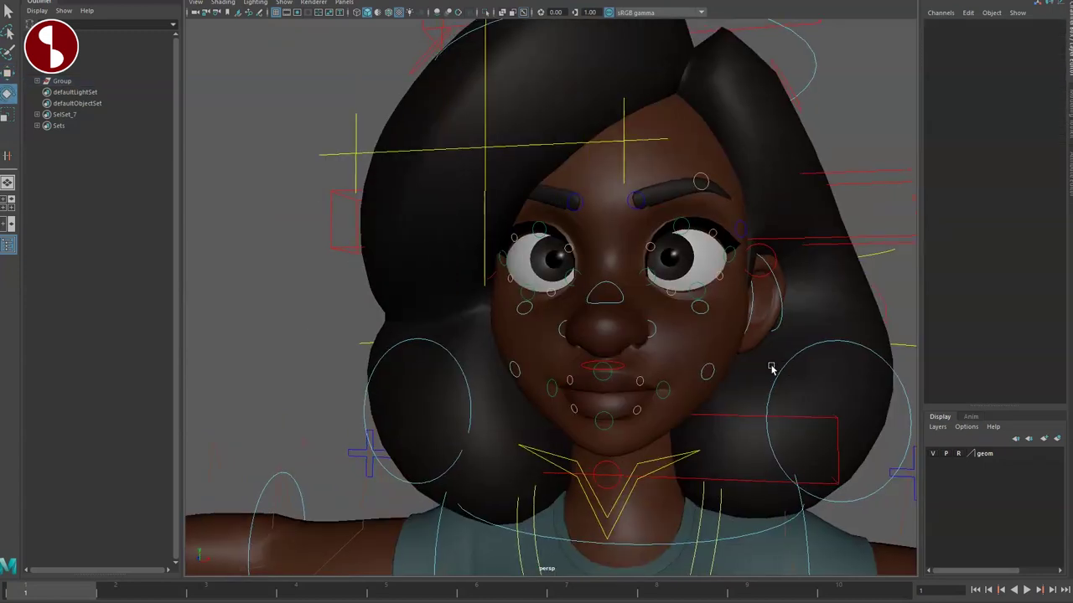
Rotate the left ear control FKEar1_L outward
alt+drag(346, 332, 646, 364)
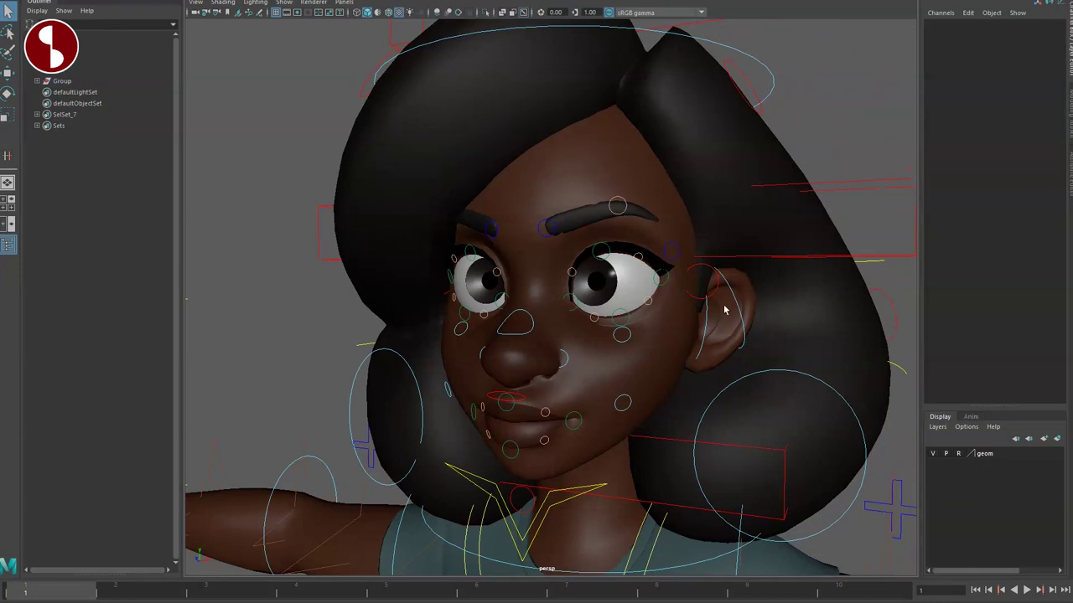
click(726, 310)
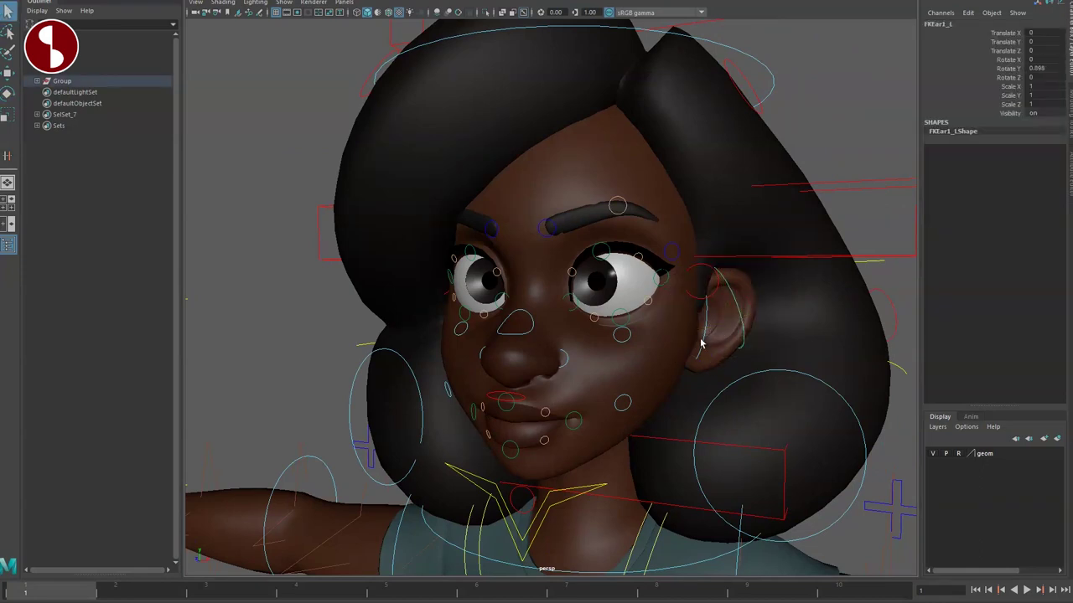
key(e)
mouse_move(682, 342)
mouse_down()
mouse_move(519, 355)
mouse_move(569, 354)
mouse_move(687, 253)
mouse_up()
key(q)
Pull a left hair control to swell the hair, then reset it to rest
click(764, 158)
alt+drag(757, 232, 647, 191)
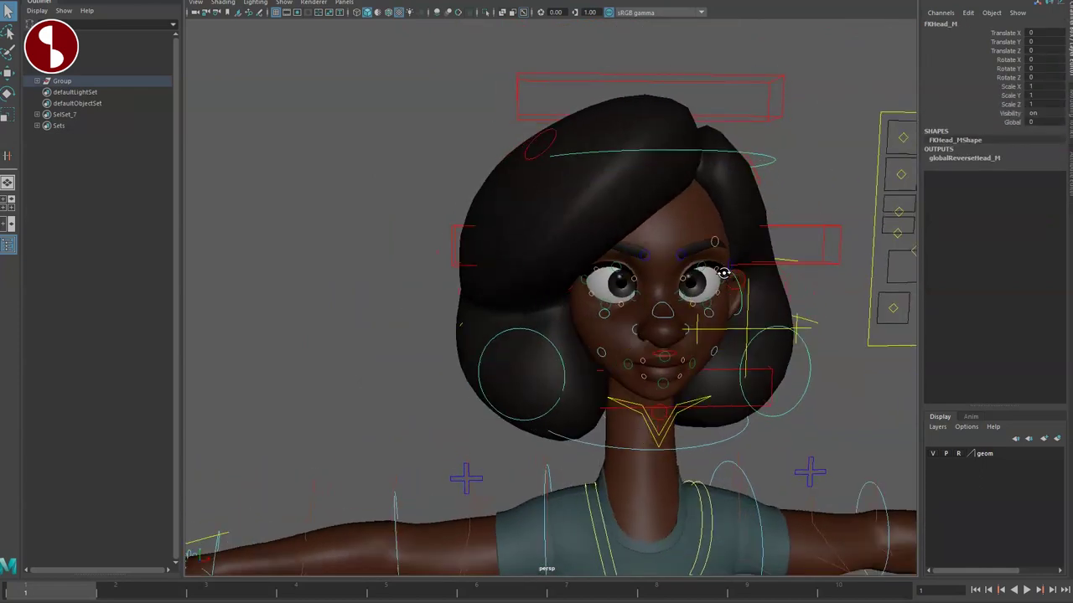
alt+drag(639, 328, 461, 295)
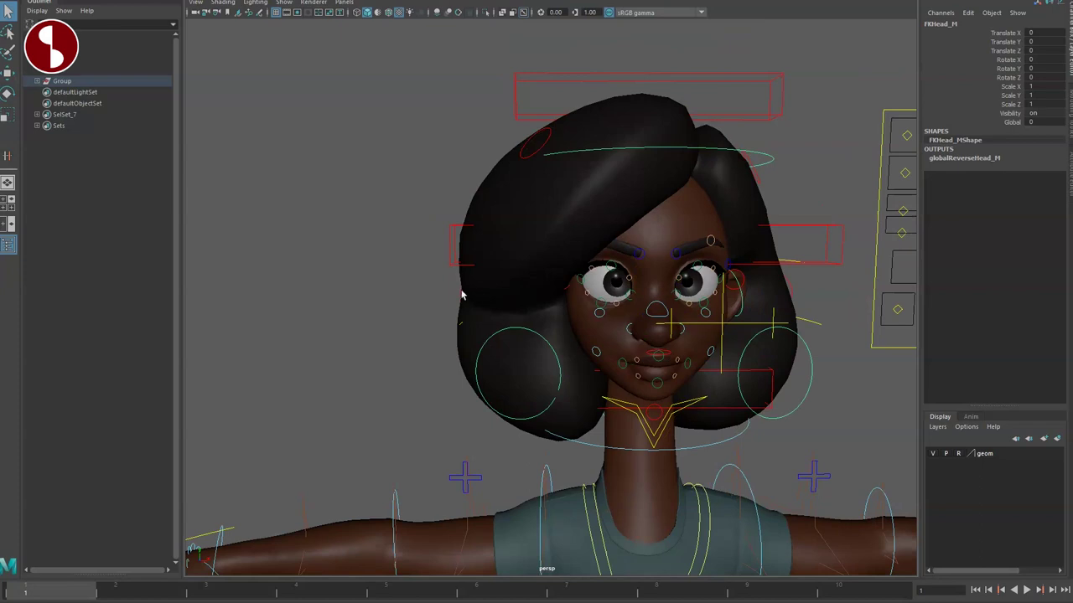
mouse_move(468, 404)
alt+mouse_down()
mouse_move(762, 425)
mouse_move(771, 419)
mouse_move(775, 277)
mouse_move(773, 376)
mouse_move(618, 358)
mouse_move(821, 279)
mouse_move(498, 326)
mouse_move(550, 280)
alt+mouse_up()
key(w)
click(771, 419)
click(759, 388)
click(637, 345)
key(q)
key(ctrl+z)
key(ctrl+z)
key(ctrl+z)
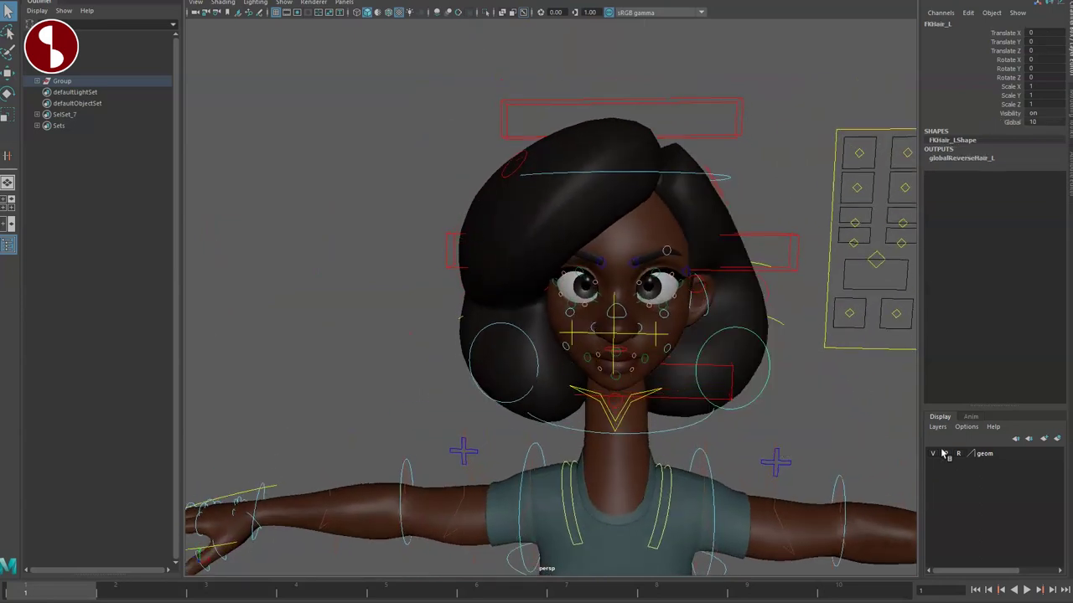
Hide the Dana_Hair_GEO mesh and orbit around the bald head
click(523, 289)
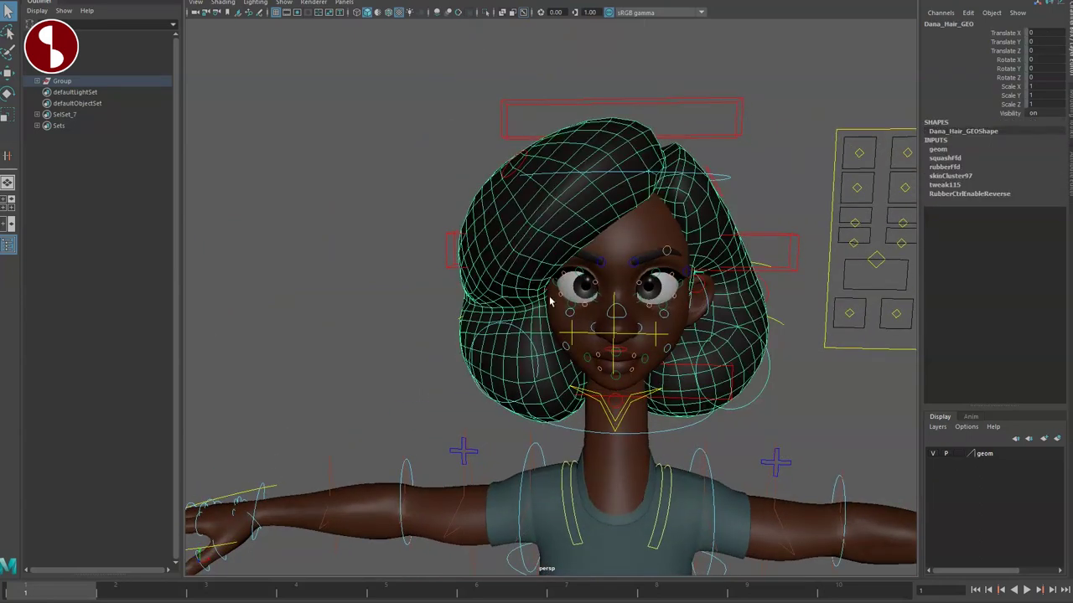
key(Delete)
mouse_move(449, 297)
alt+mouse_down()
mouse_move(466, 335)
mouse_move(517, 352)
mouse_move(433, 338)
mouse_move(565, 355)
alt+mouse_up()
scroll(522, 405, up, 3)
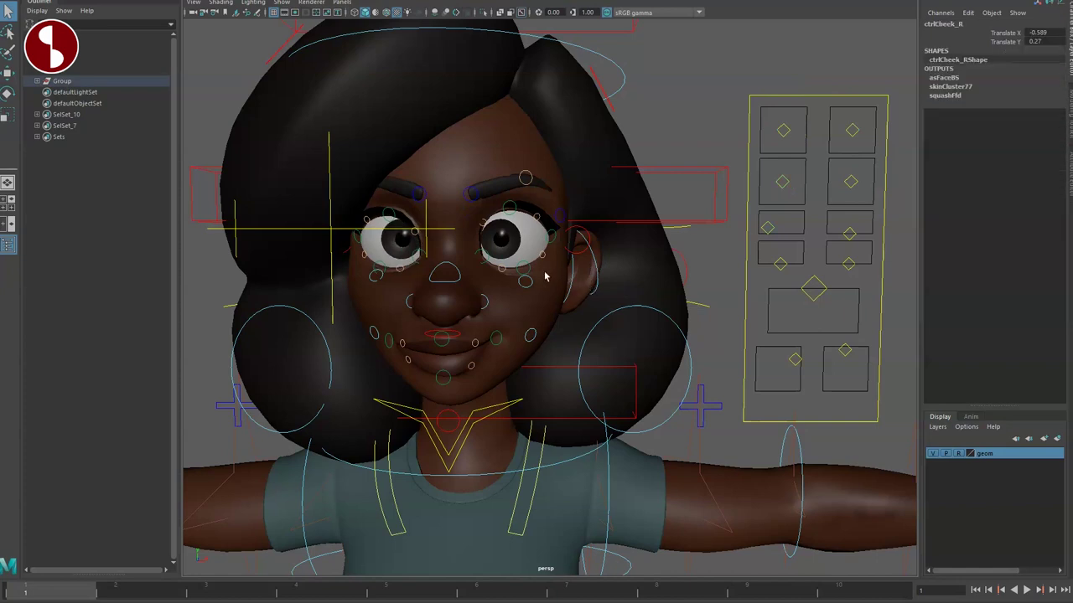
Select AimEye_M, move it toward the eyes, then reset it so they look ahead
scroll(545, 276, down, 2)
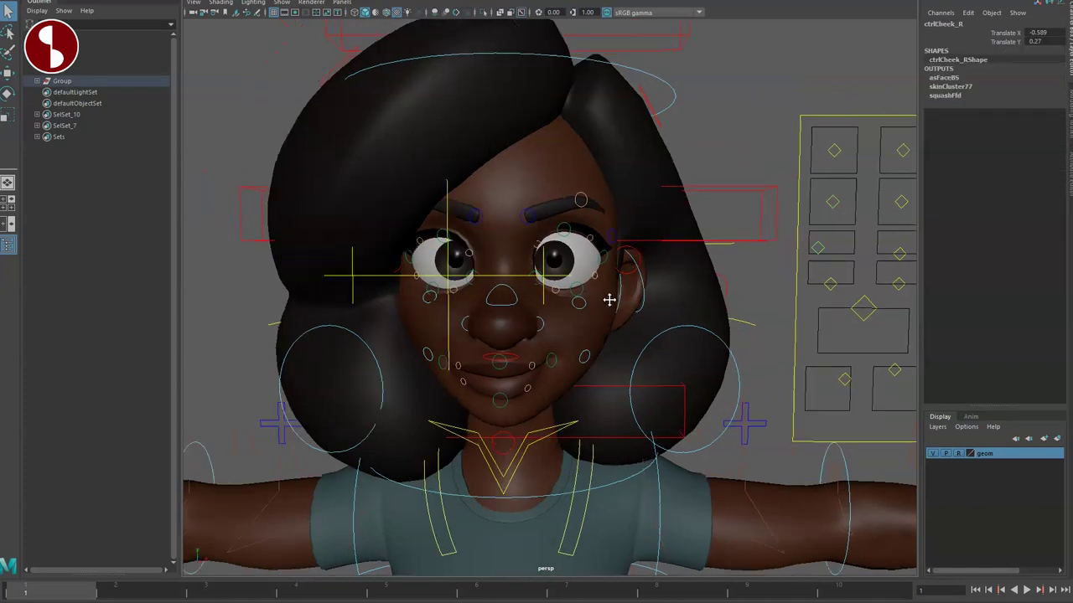
scroll(586, 289, down, 5)
alt+drag(553, 284, 504, 259)
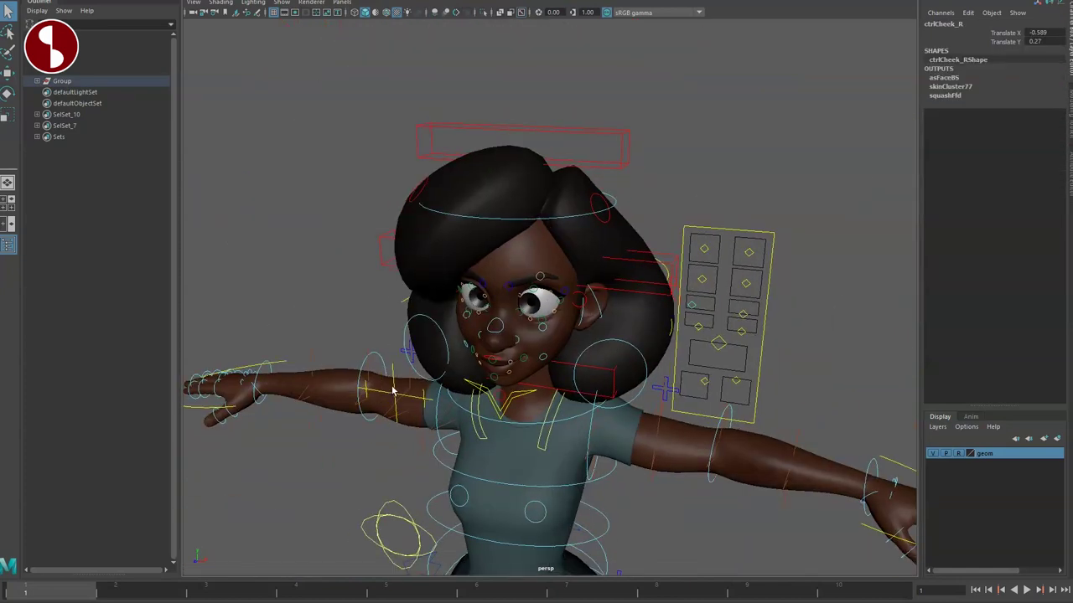
click(392, 390)
alt+drag(392, 390, 490, 348)
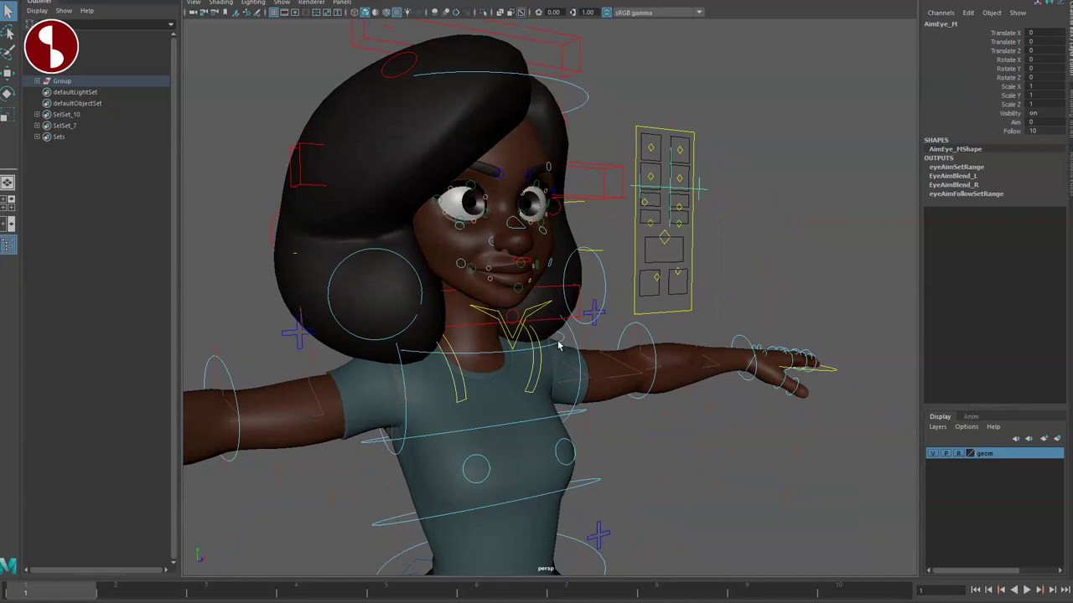
alt+drag(559, 345, 549, 350)
key(w)
drag(788, 243, 606, 227)
key(ctrl+z)
Adjust AimEye_M's Aim attribute and move the control to redirect the gaze
alt+drag(646, 335, 845, 223)
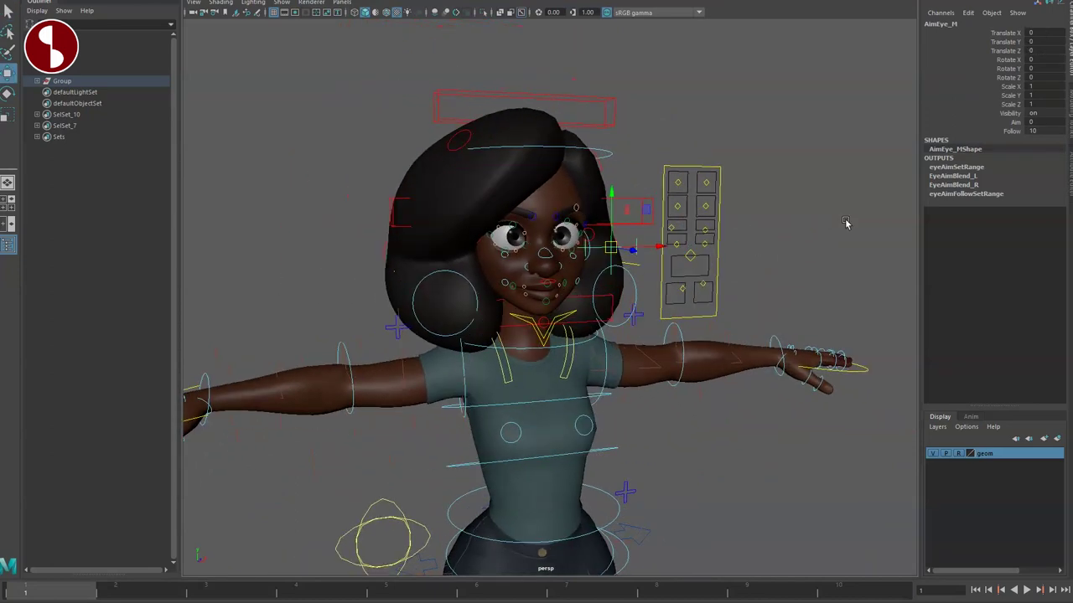
click(994, 124)
key(w)
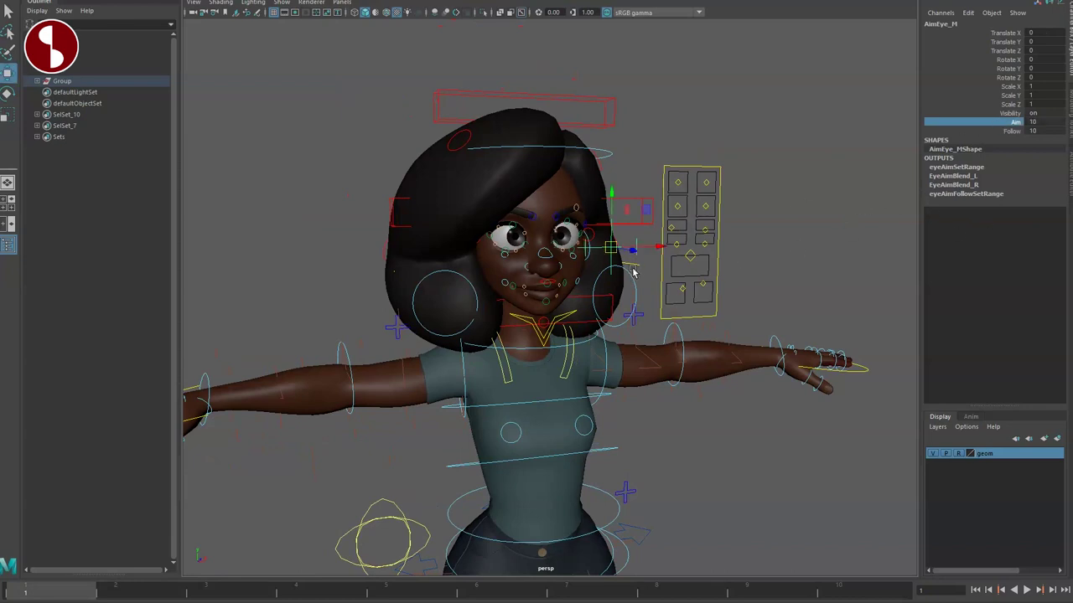
mouse_move(637, 247)
mouse_down()
mouse_move(675, 250)
mouse_move(715, 284)
mouse_move(687, 282)
mouse_up()
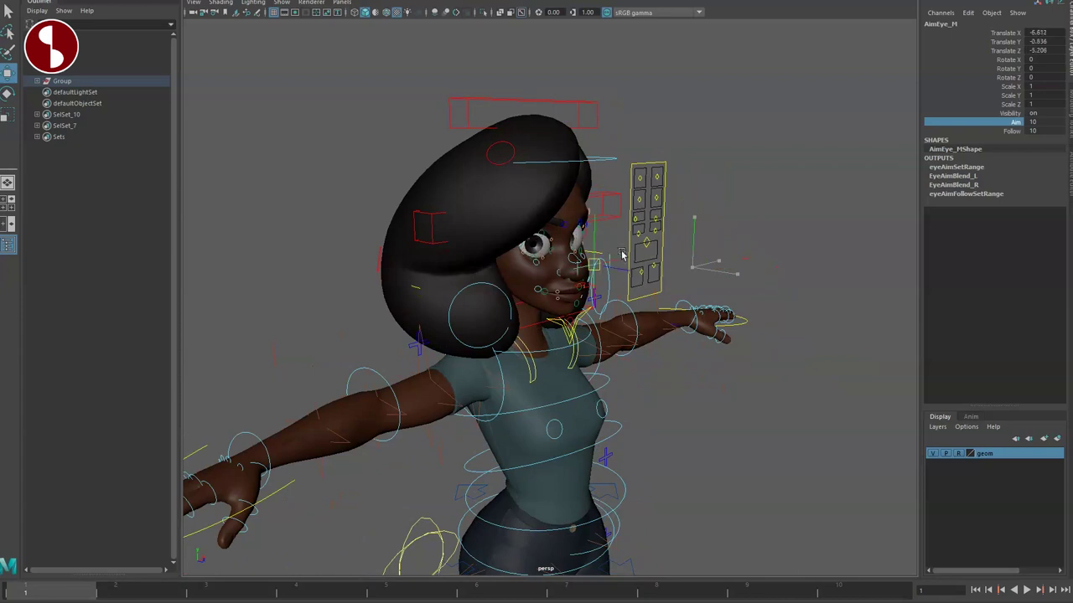
click(990, 132)
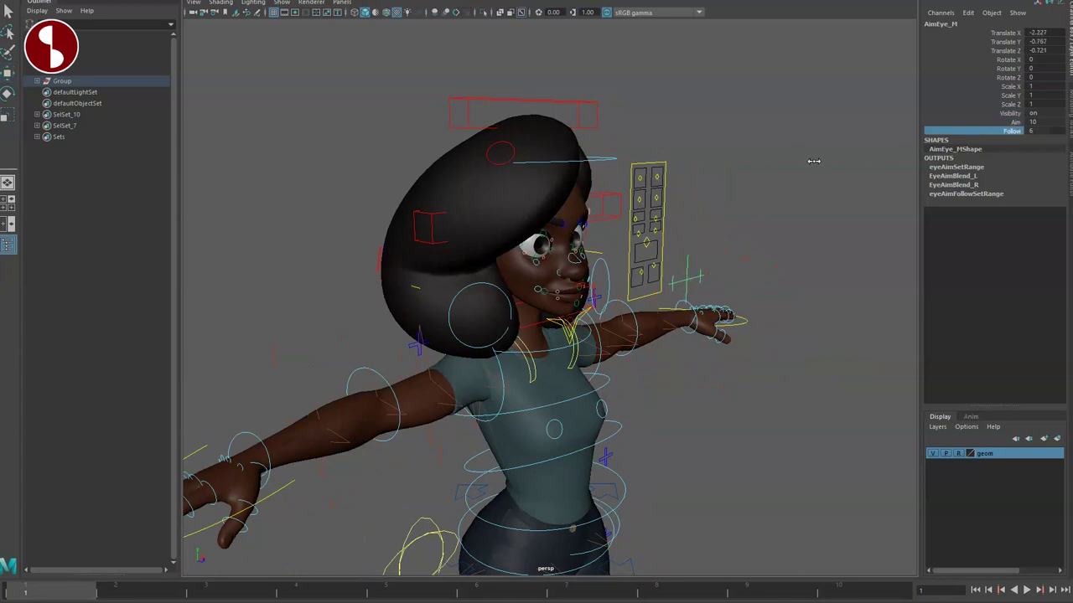
alt+drag(655, 154, 568, 344)
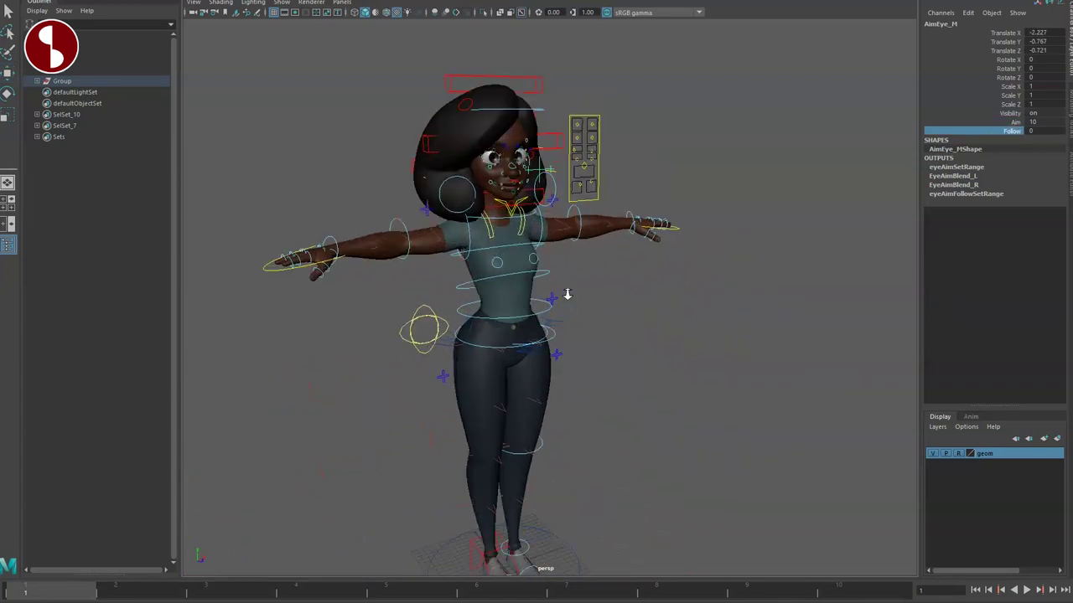
Shift the hips, then raise AimEye_M's Follow from 0 to 10 and re-aim the eyes
click(519, 347)
middle_drag(457, 349, 495, 183)
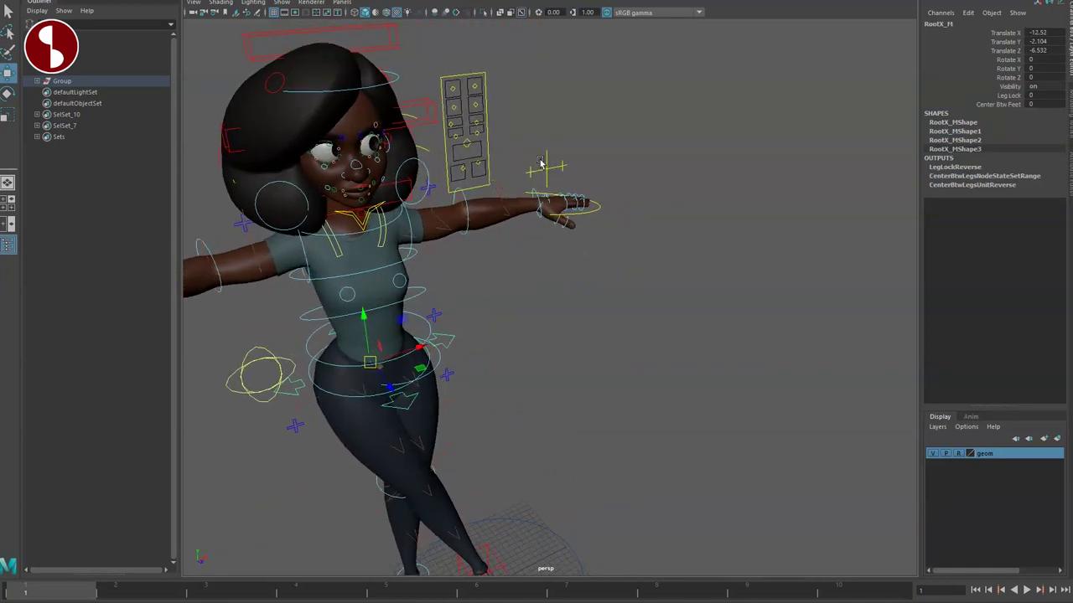
click(540, 163)
middle_drag(544, 167, 498, 201)
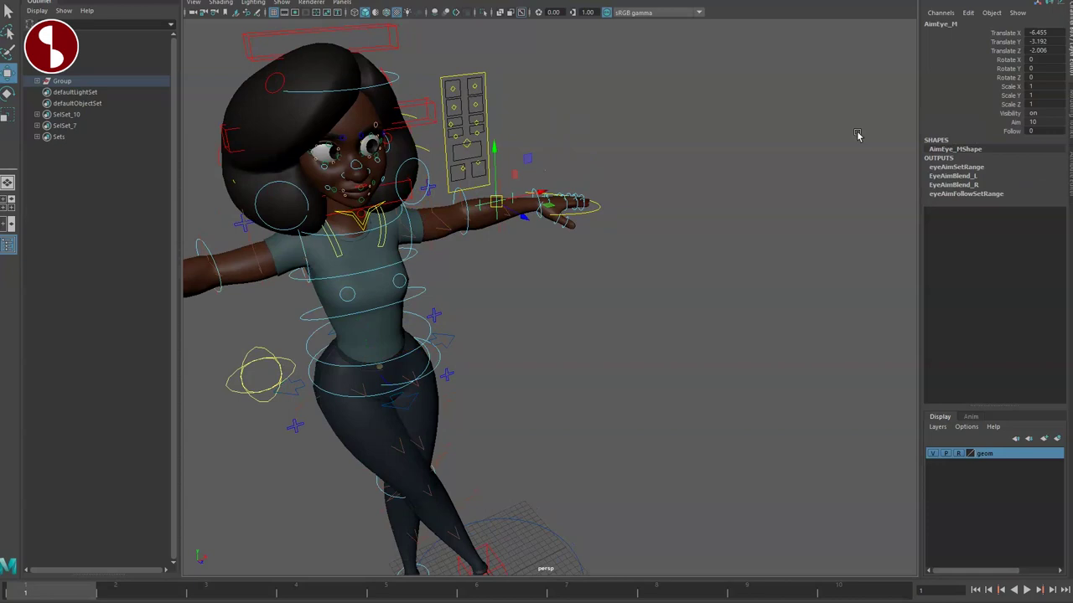
click(1012, 130)
middle_drag(666, 201, 886, 216)
middle_drag(348, 272, 461, 264)
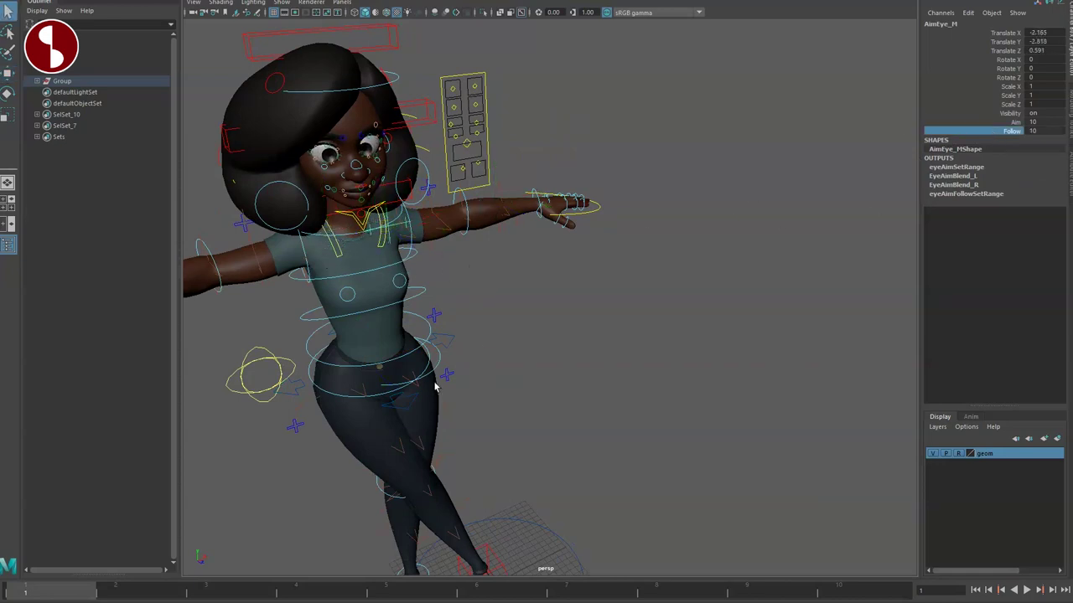
Move RootX_M to check the eyes keep tracking, then select Main's Fk Vis to Drv Sys Vis attributes
click(450, 344)
alt+drag(450, 344, 481, 350)
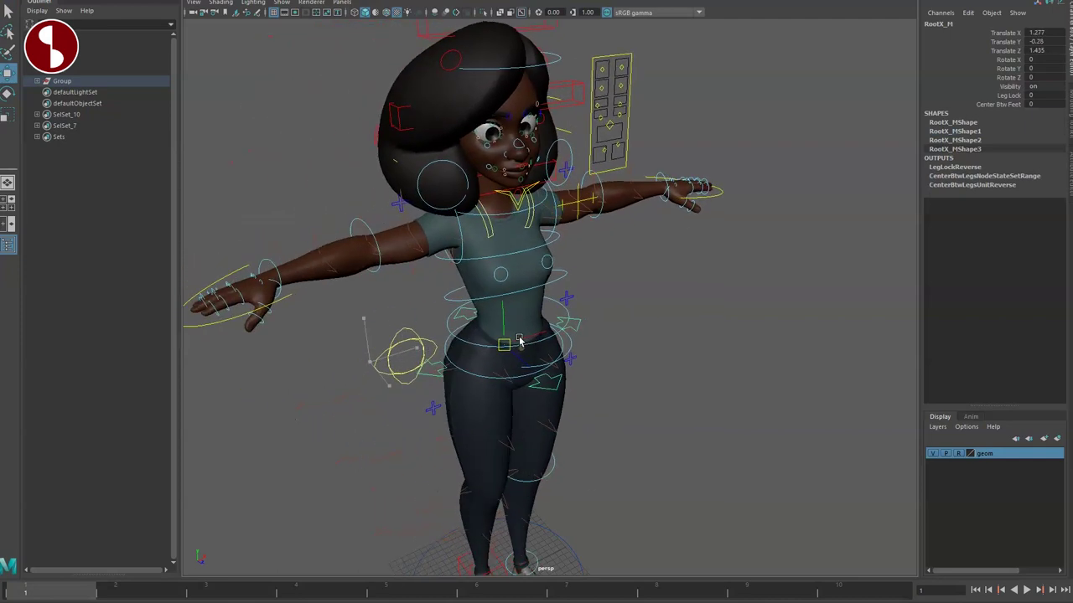
middle_drag(482, 350, 515, 302)
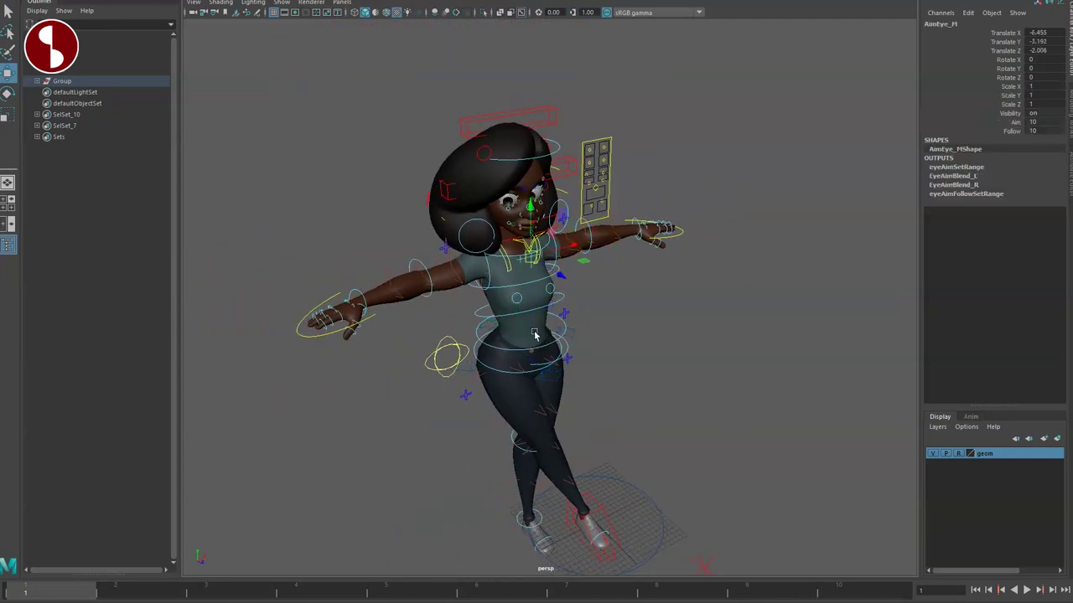
key(ctrl+z)
key(ctrl+z)
mouse_move(506, 304)
alt+mouse_down()
mouse_move(661, 333)
mouse_move(560, 332)
alt+mouse_up()
click(671, 408)
mouse_move(671, 407)
alt+mouse_down()
mouse_move(536, 340)
mouse_move(610, 304)
alt+mouse_up()
drag(982, 122, 974, 201)
Set Main's Body Geo to Full, check wireframe and textured shading, and frame the whole body
click(1032, 211)
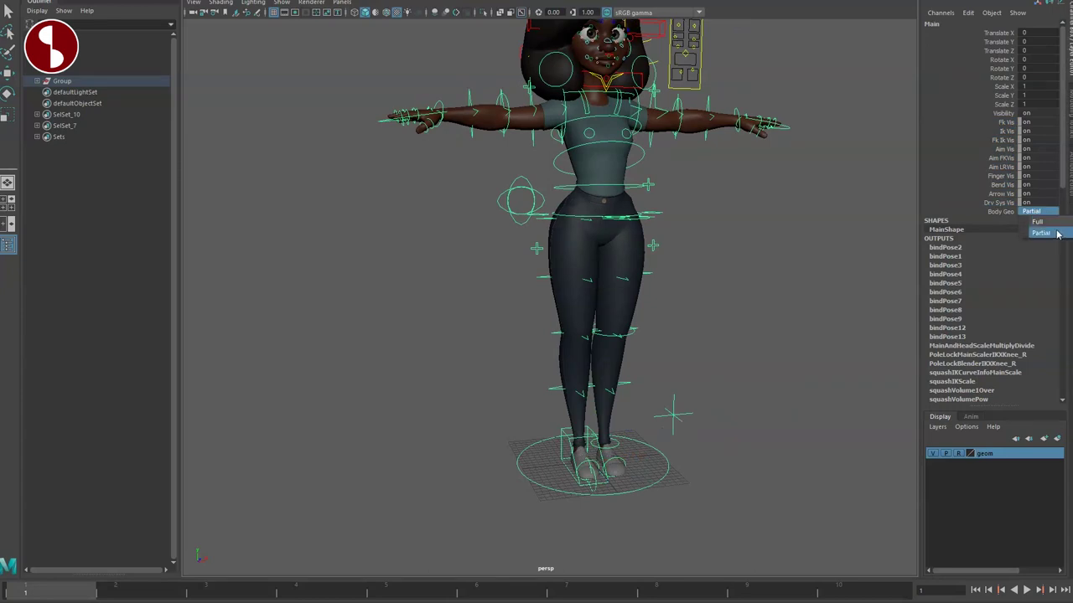
click(1044, 222)
key(4)
key(6)
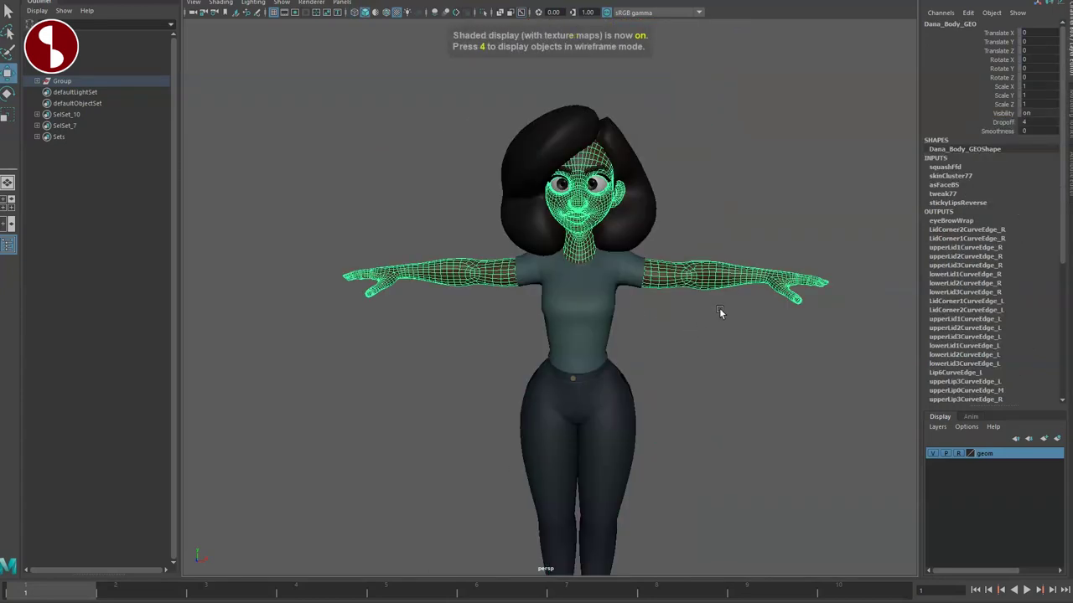
click(739, 283)
key(ctrl+1)
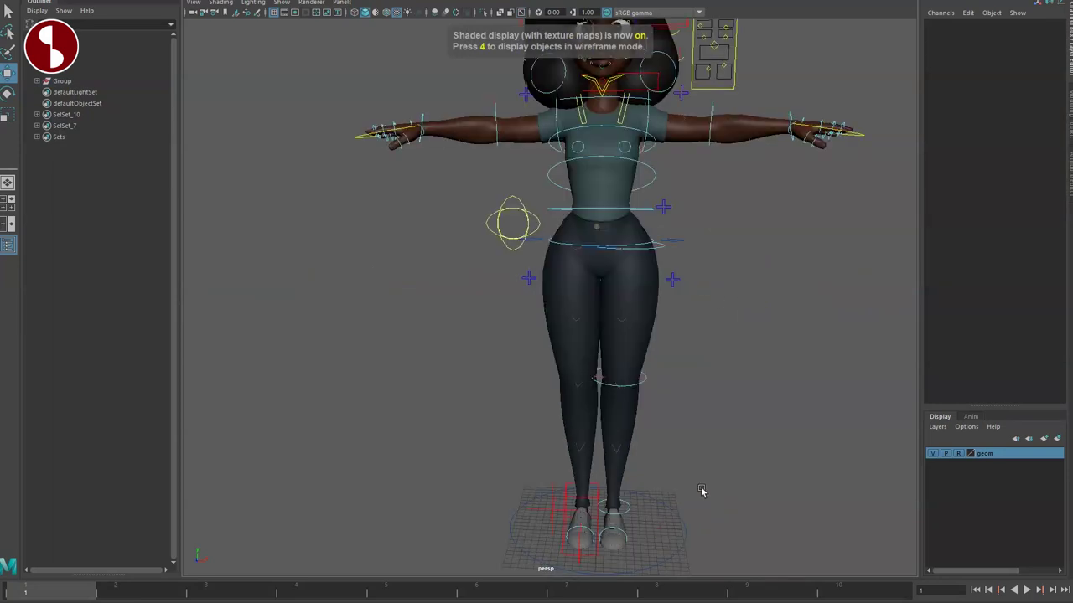
Make the geom display layer selectable by clearing its R reference box
click(701, 491)
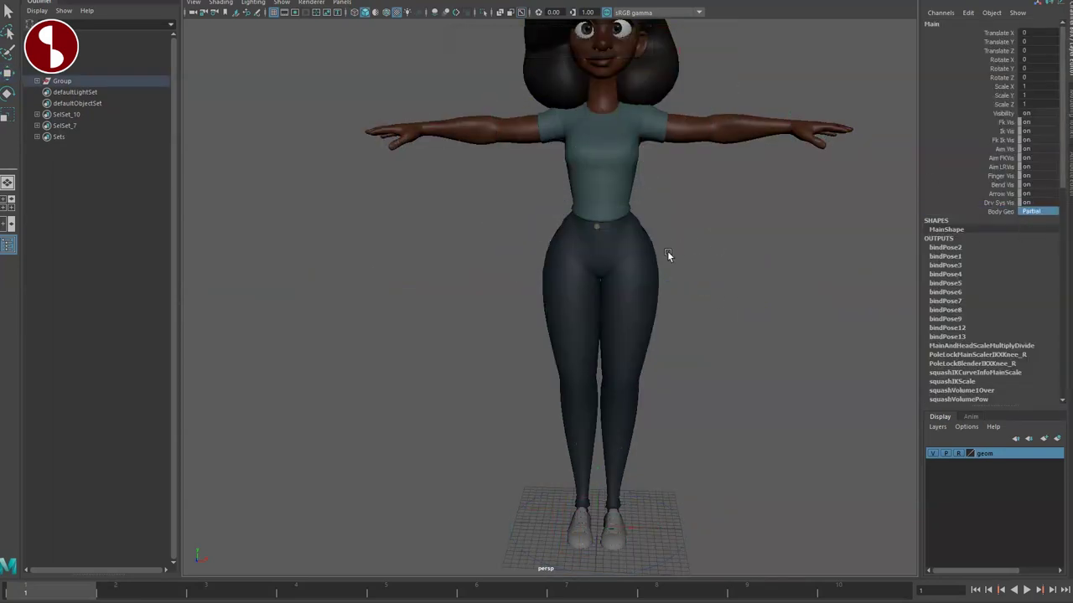
key(4)
click(631, 285)
click(957, 453)
Select the upper-body and jeans meshes, then the main control, and reapply Body Geo Full
click(683, 180)
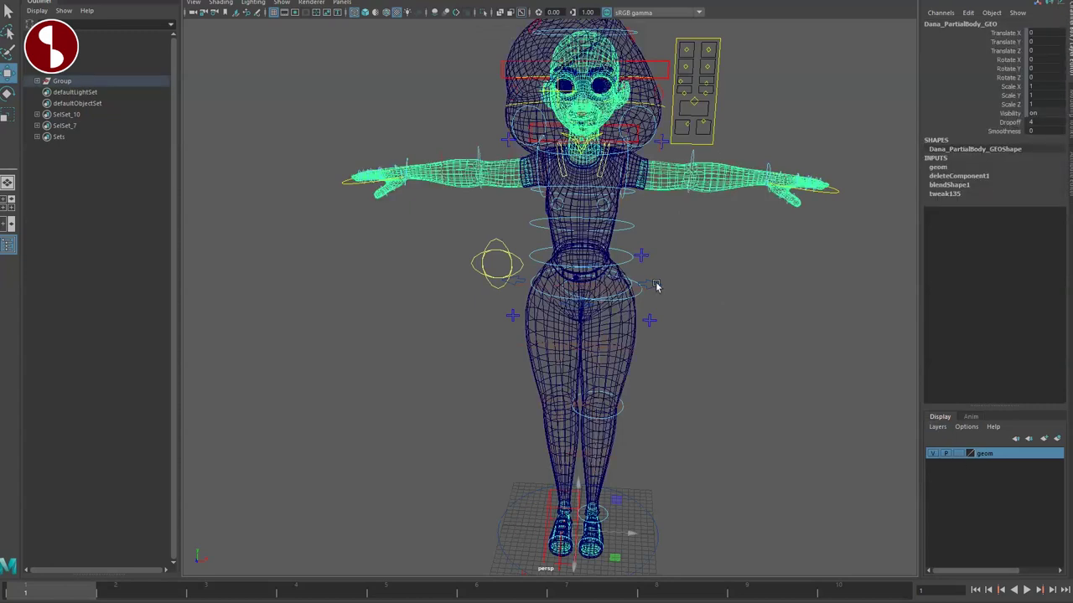
click(628, 359)
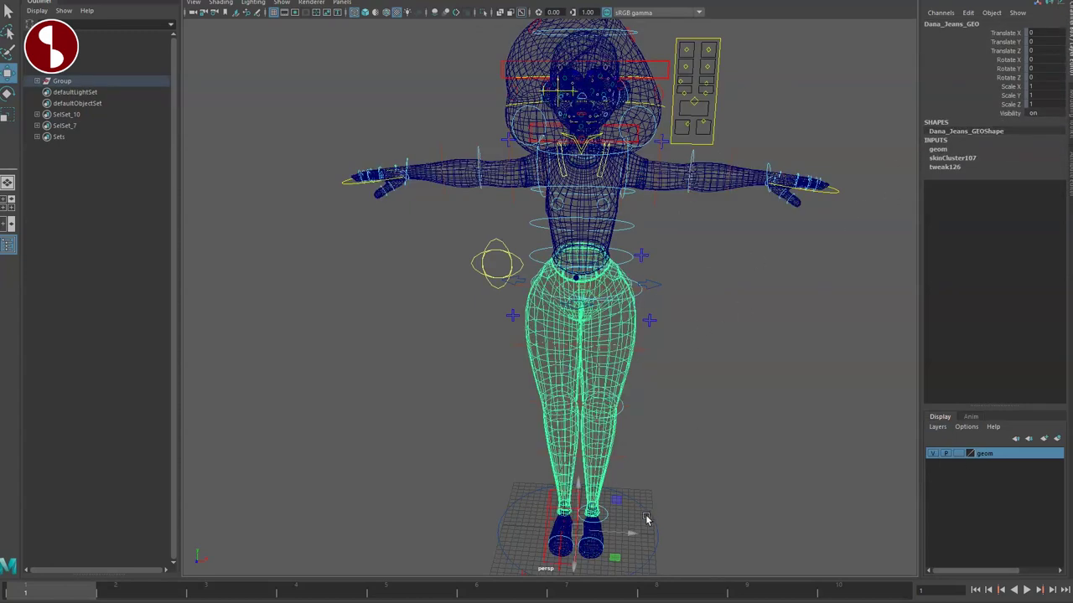
click(645, 519)
click(1026, 211)
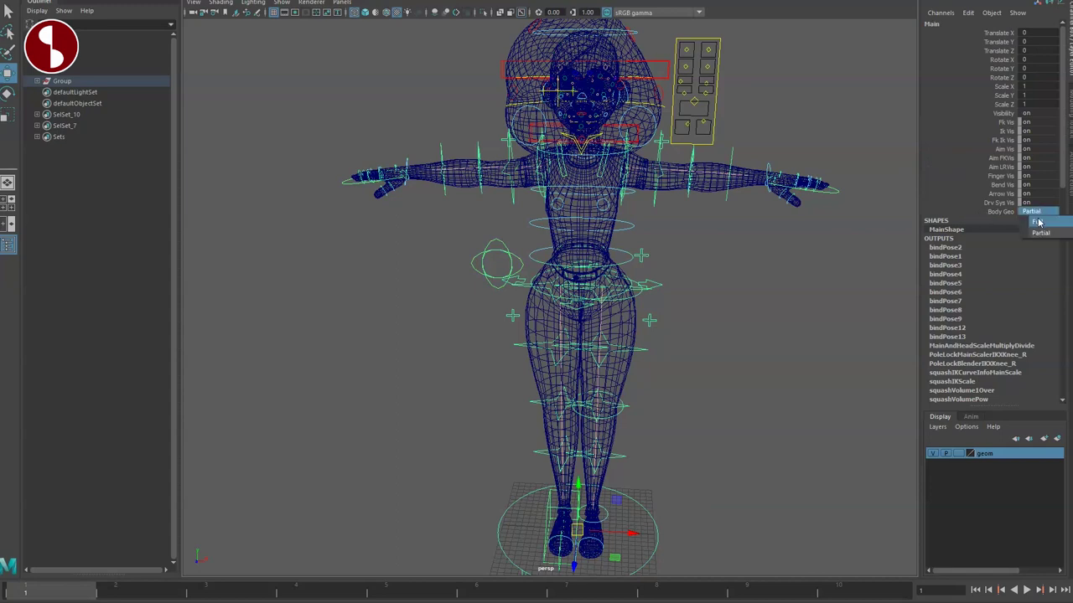
click(1043, 228)
Deselect everything, turn on textured shading, and move in closer on the character
click(759, 297)
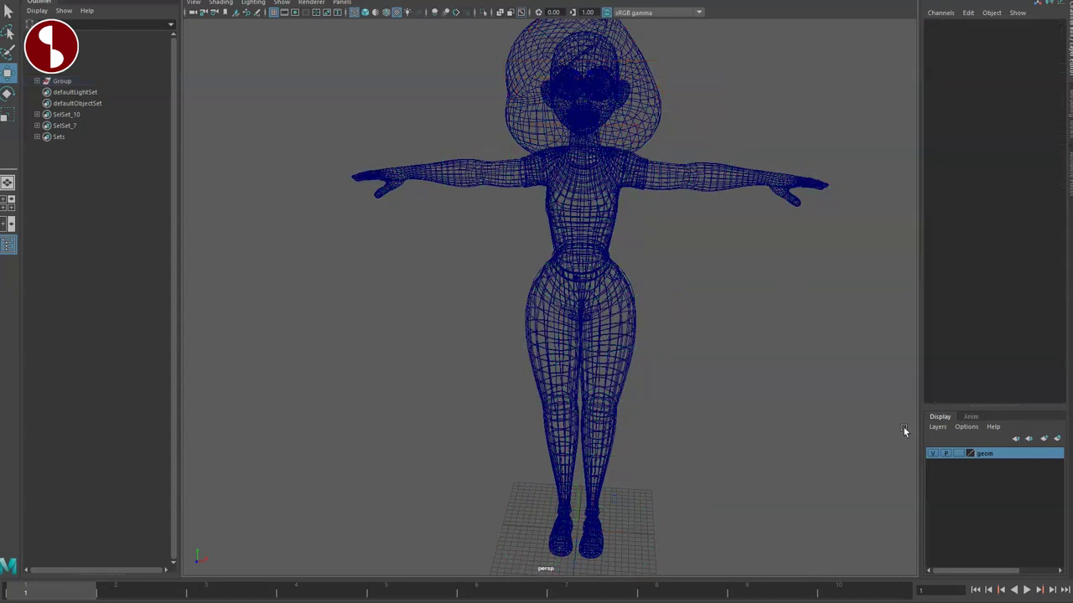
key(6)
alt+drag(490, 256, 483, 272)
alt+right_drag(482, 272, 553, 330)
View the face and torso from the front, step through a control with the arrow keys, then deselect
mouse_move(553, 330)
alt+mouse_down()
mouse_move(545, 359)
mouse_move(500, 361)
mouse_move(611, 344)
alt+mouse_up()
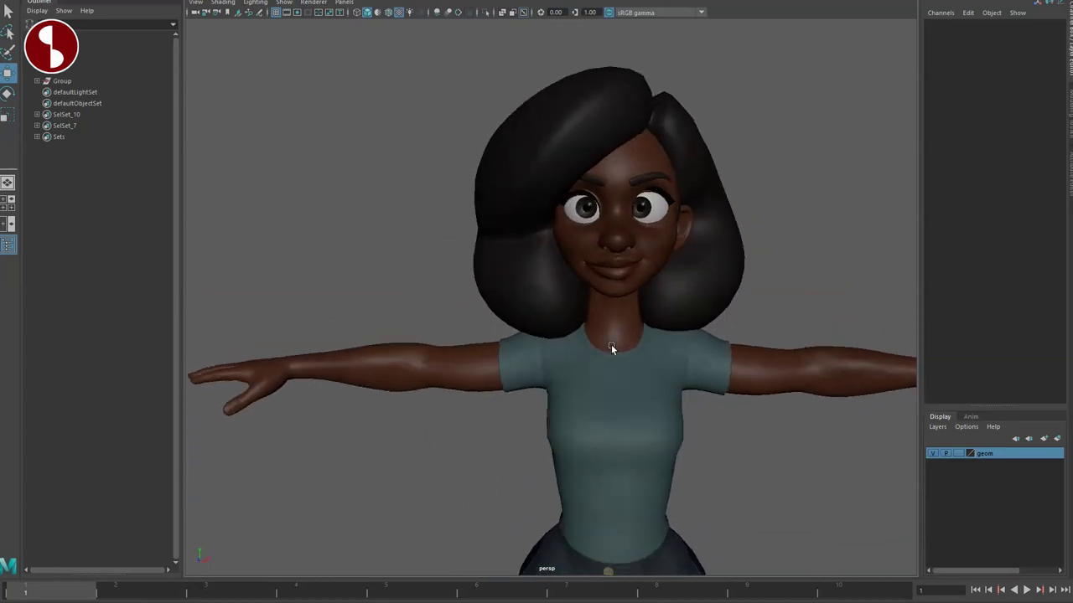
click(573, 321)
key(Right)
key(Right)
key(Right)
key(Right)
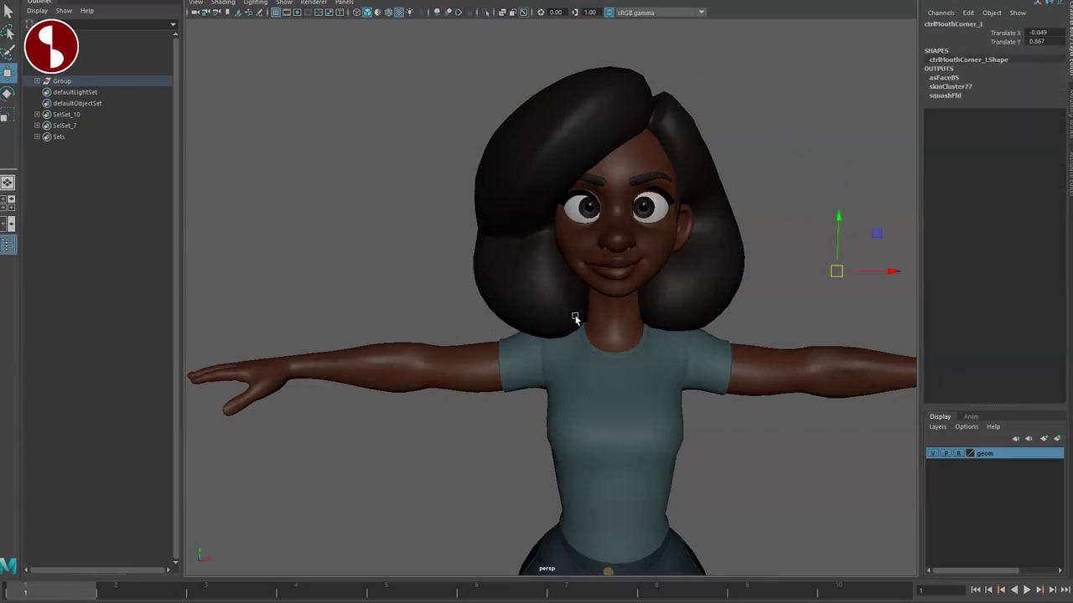
key(Right)
click(375, 181)
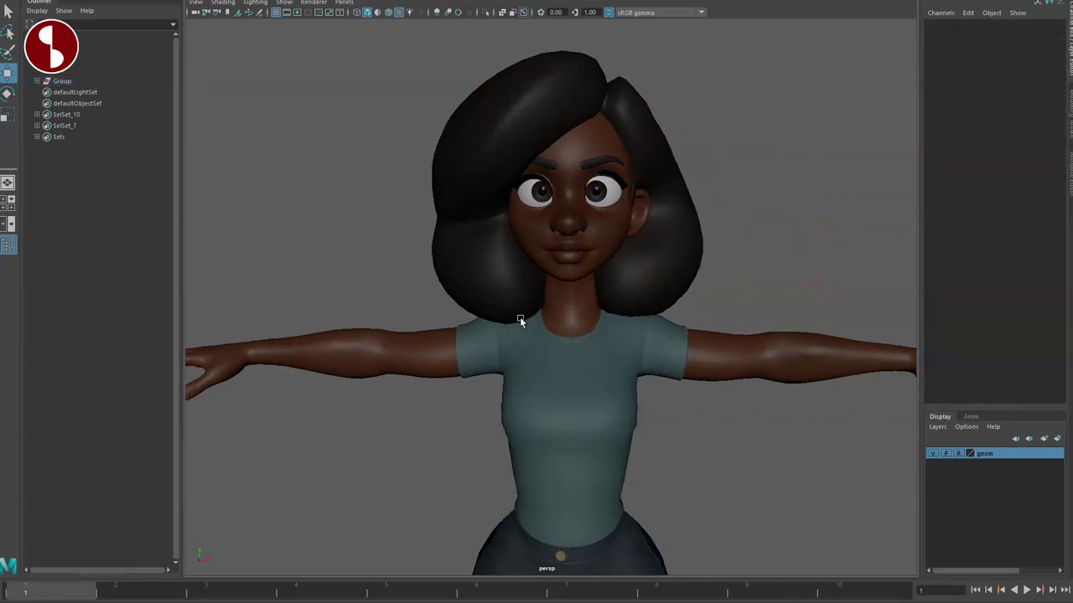
Tumble around the textured character to inspect her back, front and side profile
mouse_move(531, 351)
alt+mouse_down()
mouse_move(732, 349)
mouse_move(759, 329)
mouse_move(519, 355)
alt+mouse_up()
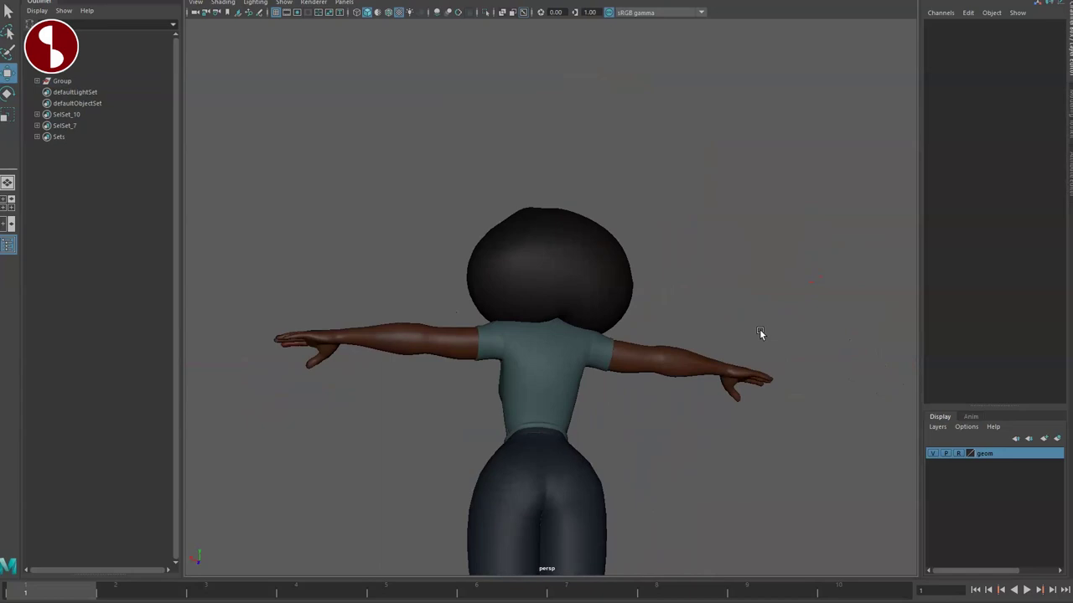
alt+right_drag(519, 354, 411, 273)
mouse_move(420, 286)
alt+mouse_down()
mouse_move(395, 279)
mouse_move(478, 278)
mouse_move(445, 268)
mouse_move(459, 280)
alt+mouse_up()
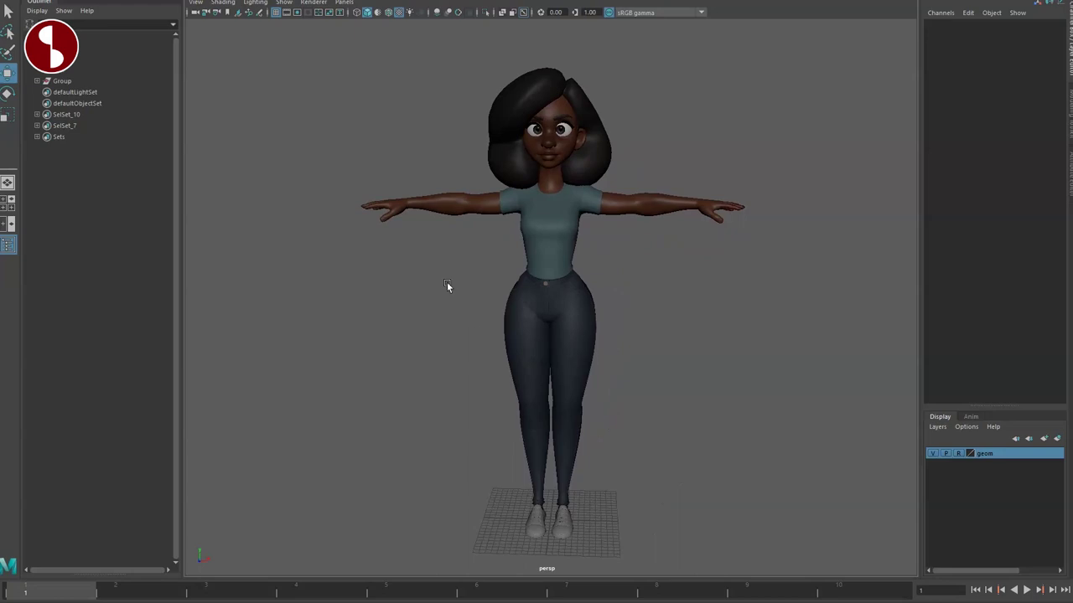
mouse_move(448, 307)
alt+mouse_down()
mouse_move(591, 305)
mouse_move(410, 311)
mouse_move(434, 311)
alt+mouse_up()
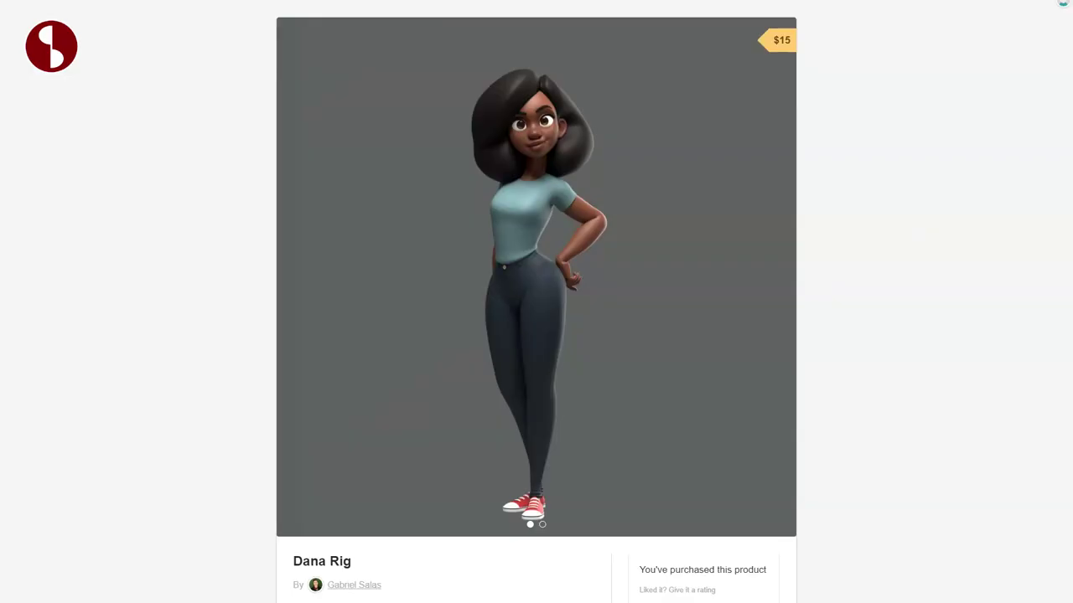
Scroll the Dana Rig Gumroad page to review the $15 price, description and 18.1 MB download
scroll(536, 335, down, 2)
scroll(537, 335, down, 2)
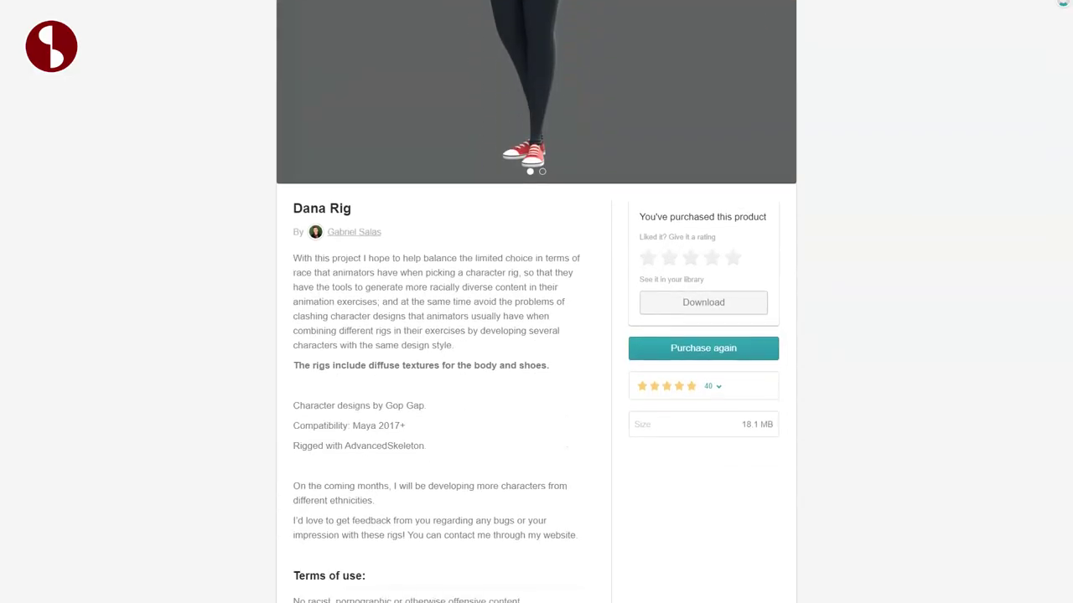
scroll(537, 335, up, 4)
scroll(536, 335, down, 2)
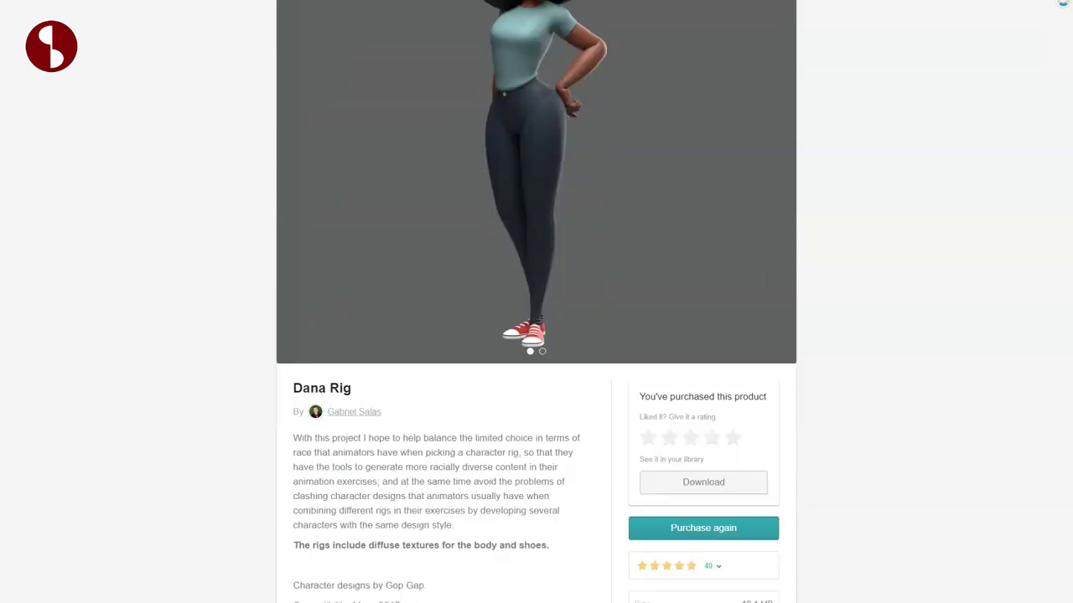
scroll(536, 335, down, 2)
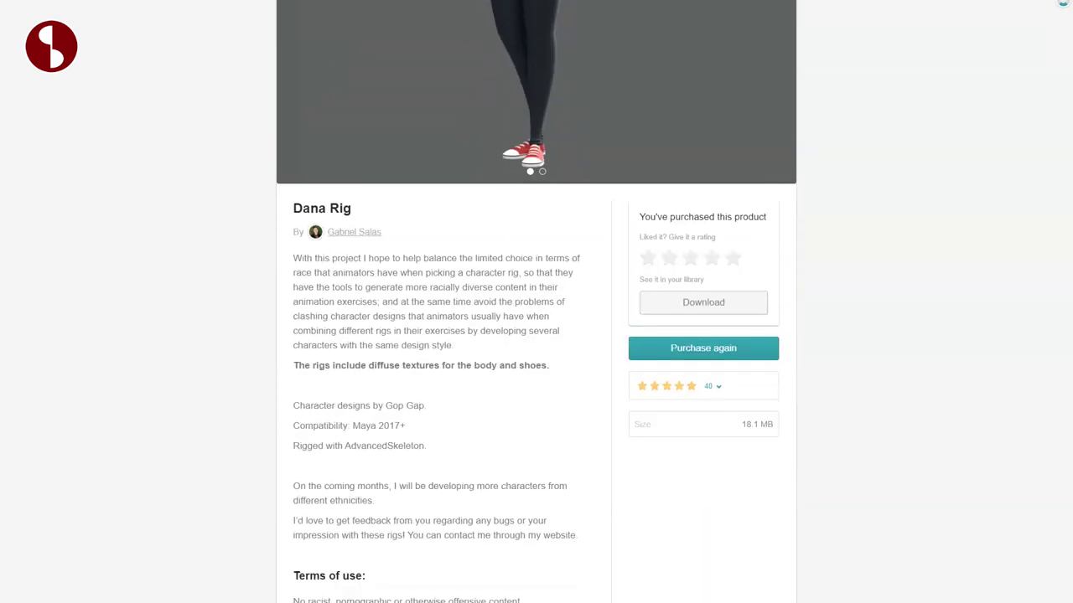
scroll(1063, 25, up, 4)
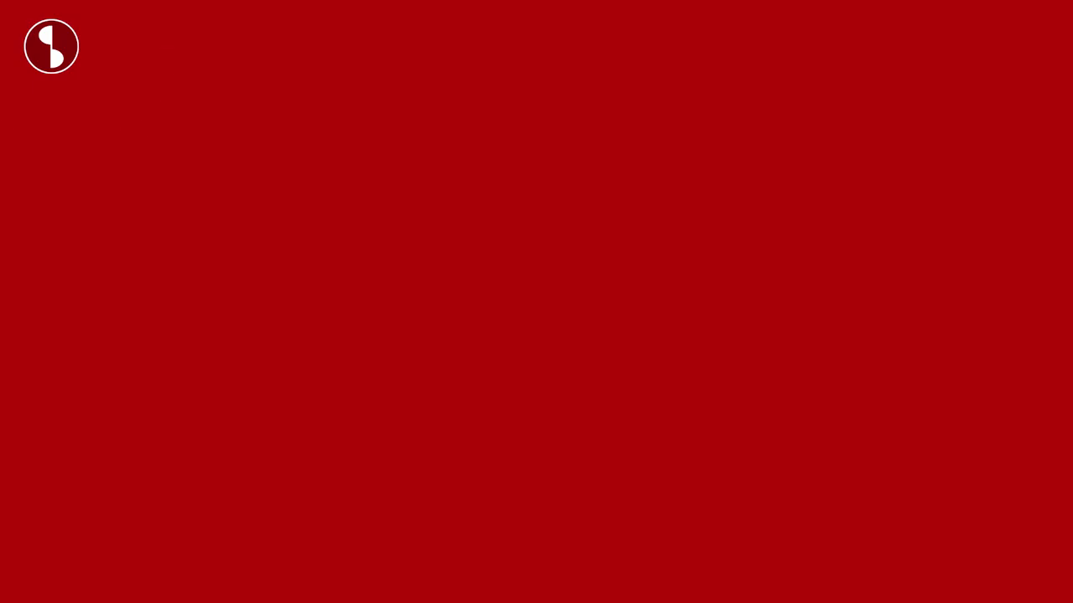